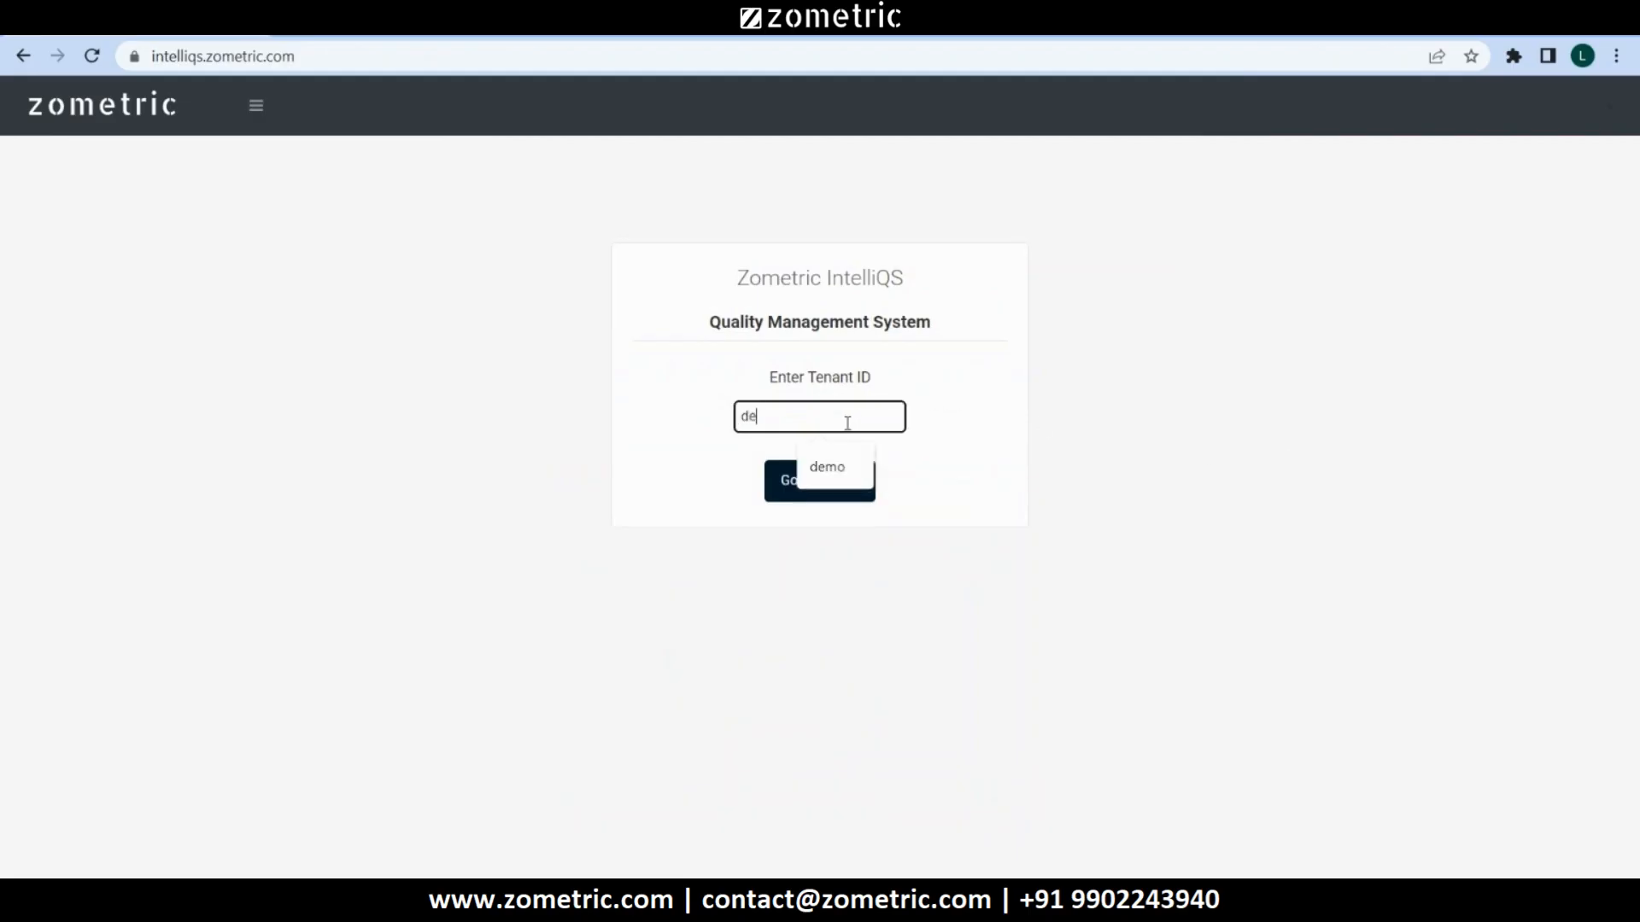
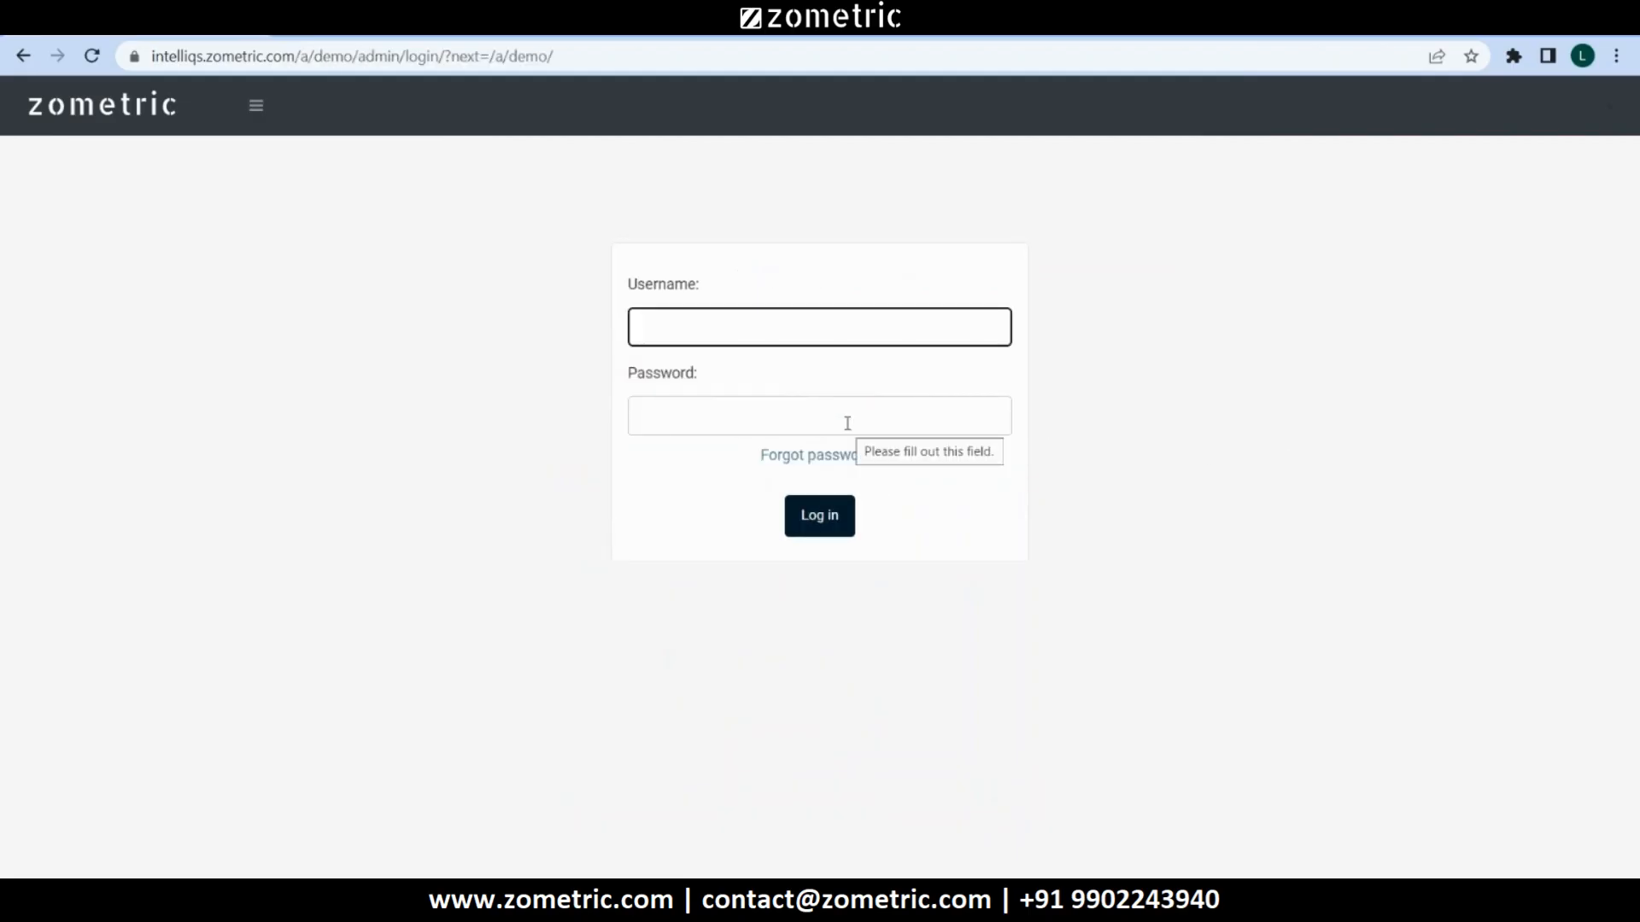
- Submit the username and password to sign in to the demo tenant's Home page
key(Tab)
key(Return)
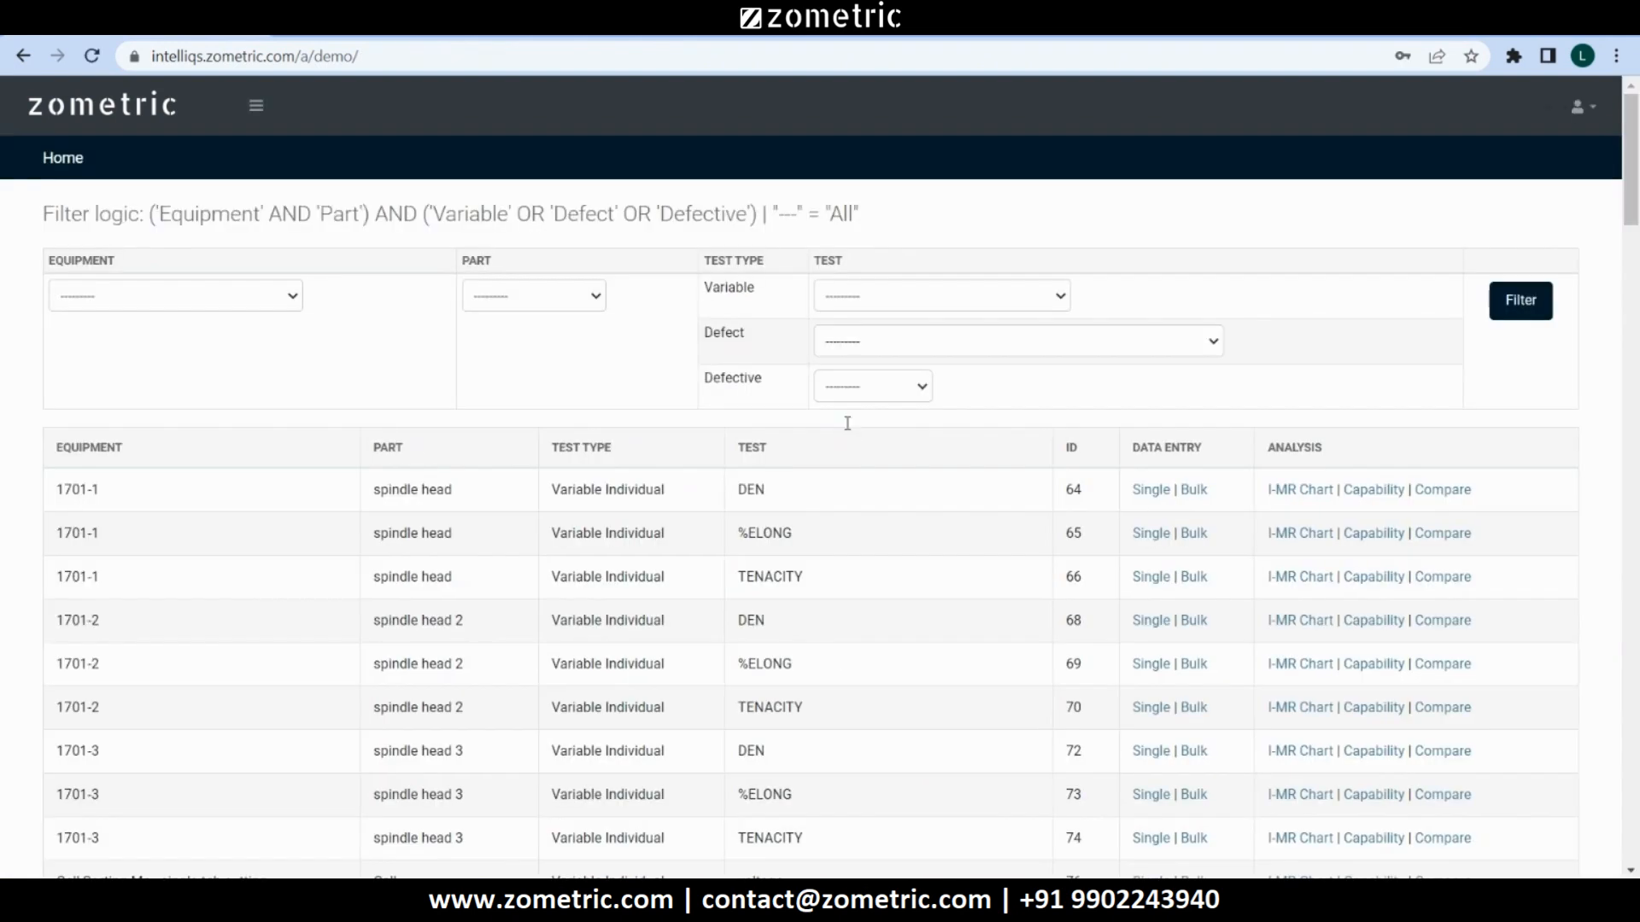
- Highlight the filter logic explanation and the EQUIPMENT, PART and TEST column labels
drag(64, 197, 876, 217)
click(876, 216)
double_click(124, 262)
double_click(468, 263)
double_click(827, 263)
click(237, 304)
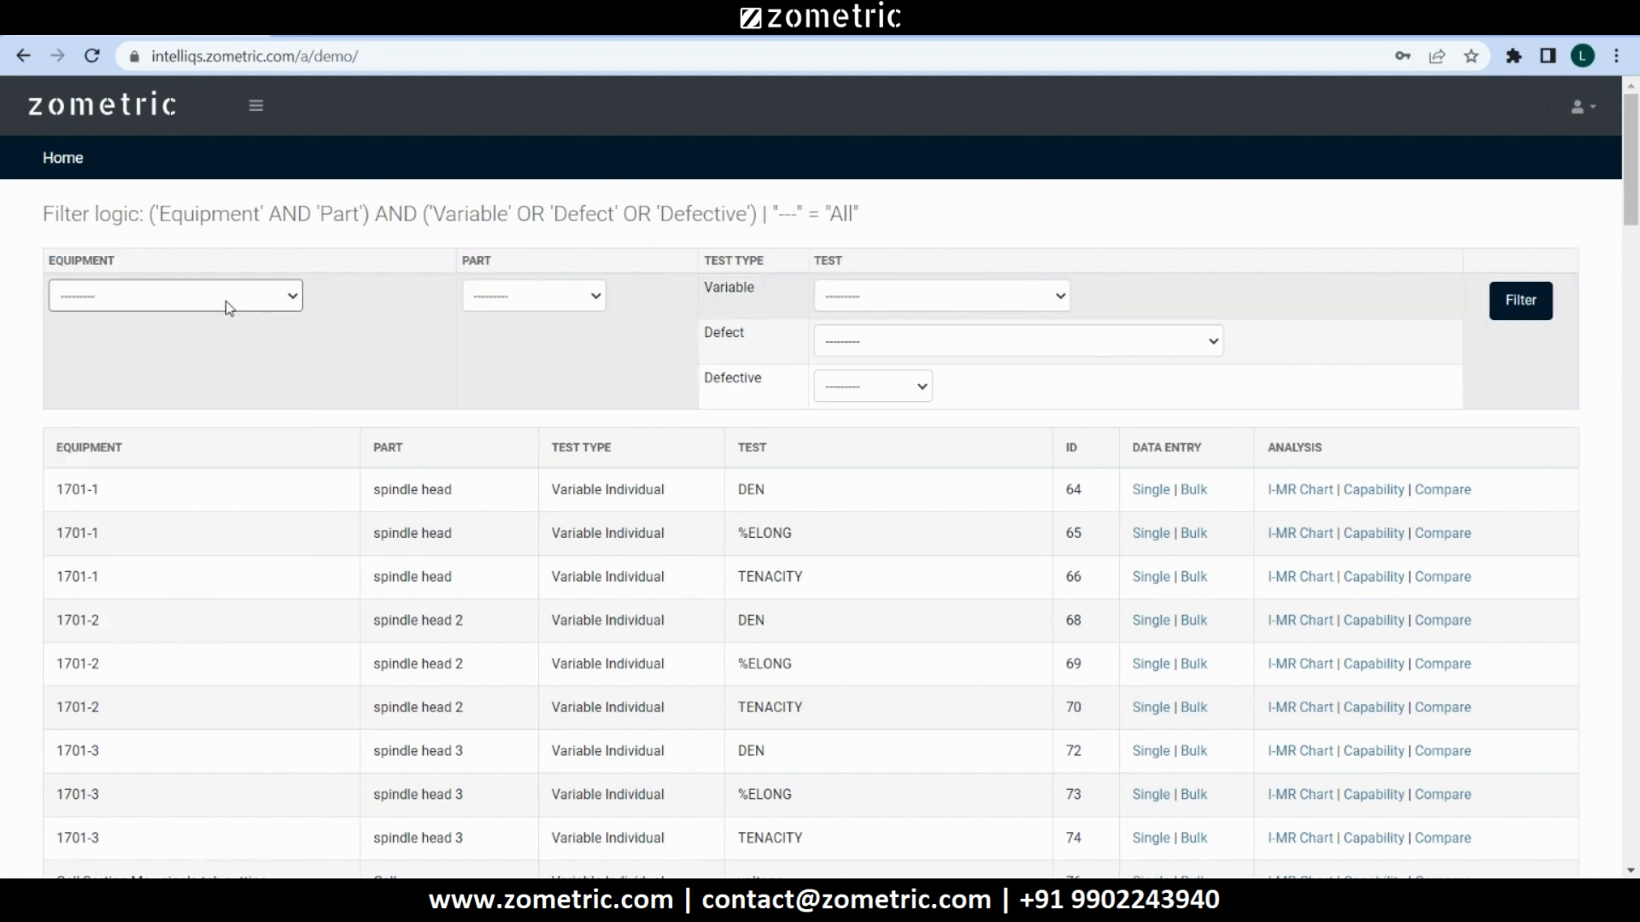
- Preview the equipment, part, Variable, Defect and Defective filter dropdowns without choosing
click(504, 298)
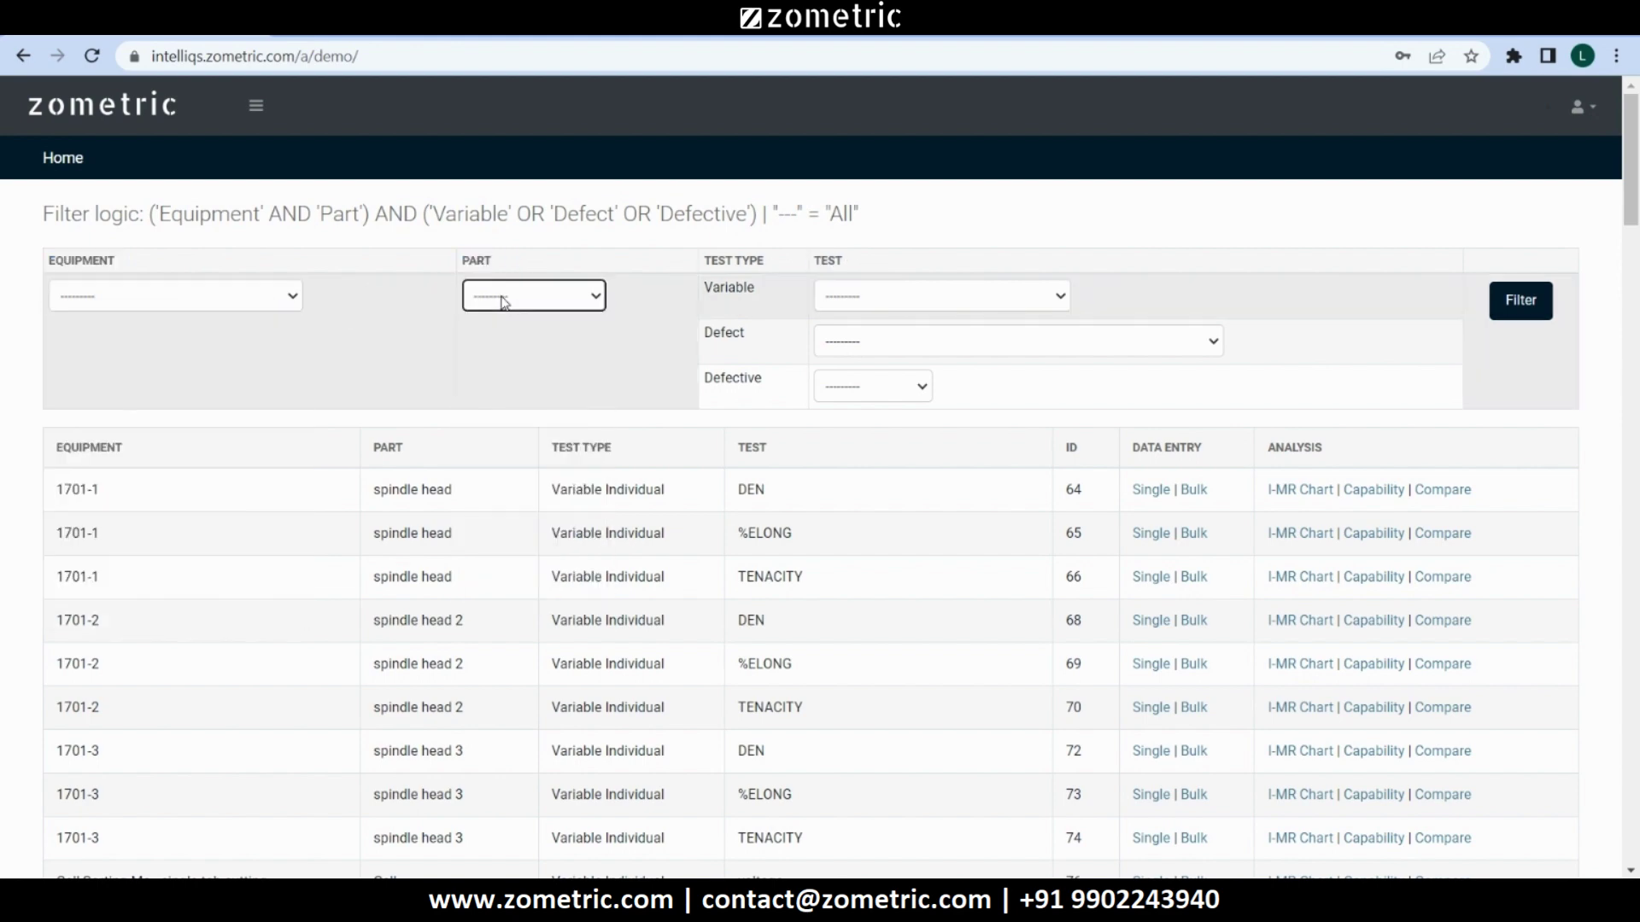
click(840, 297)
click(915, 344)
click(879, 385)
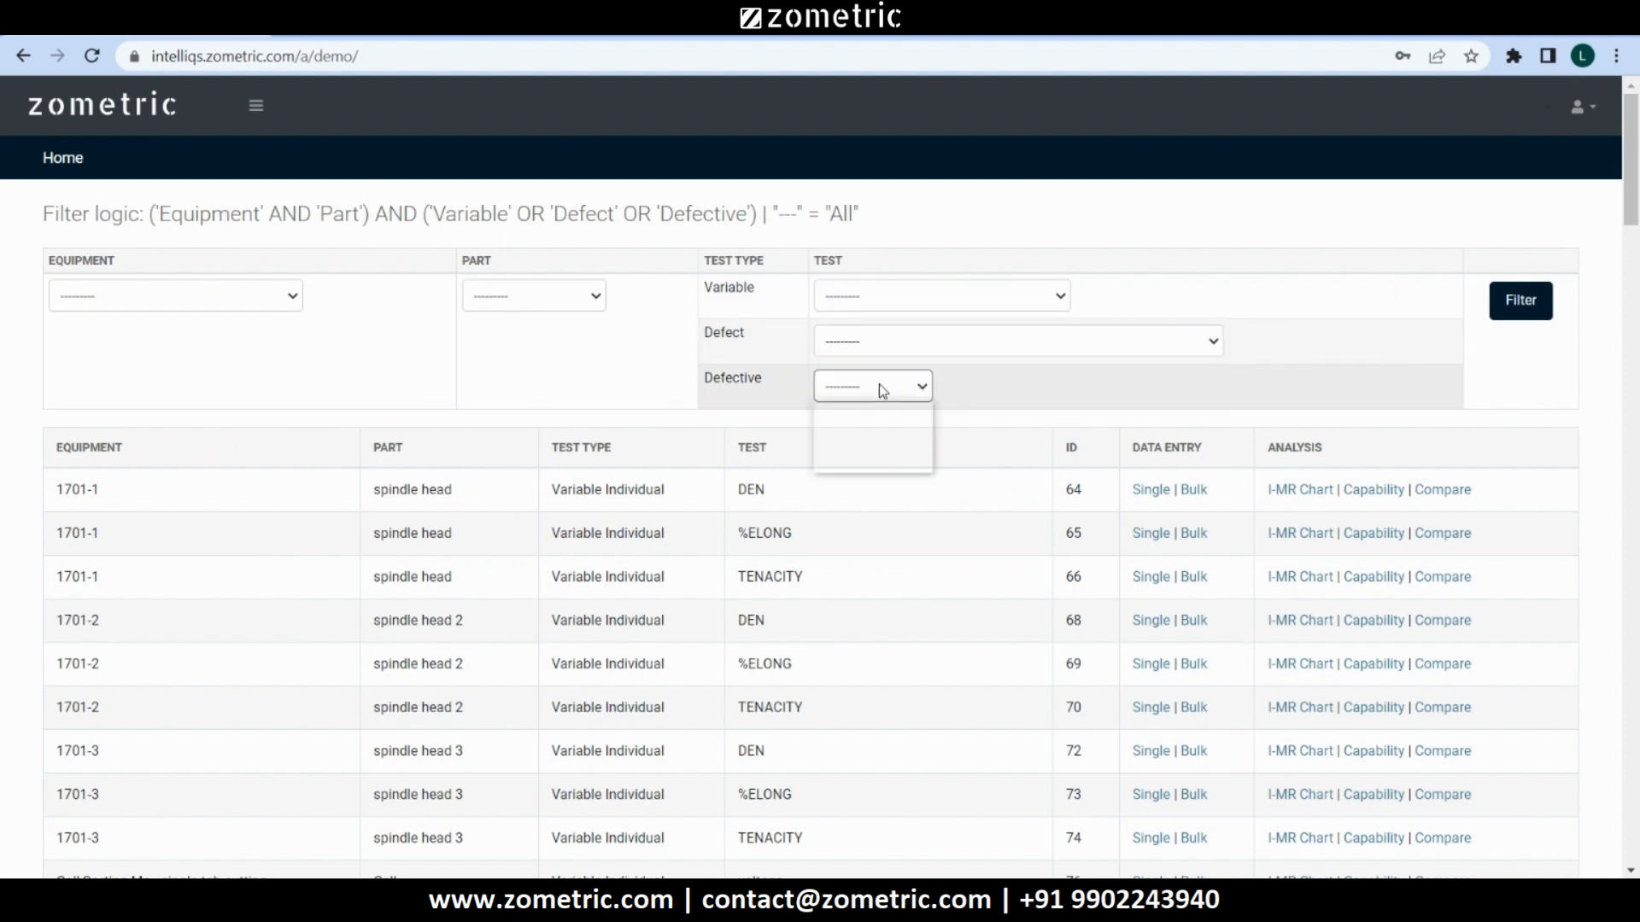
click(1054, 396)
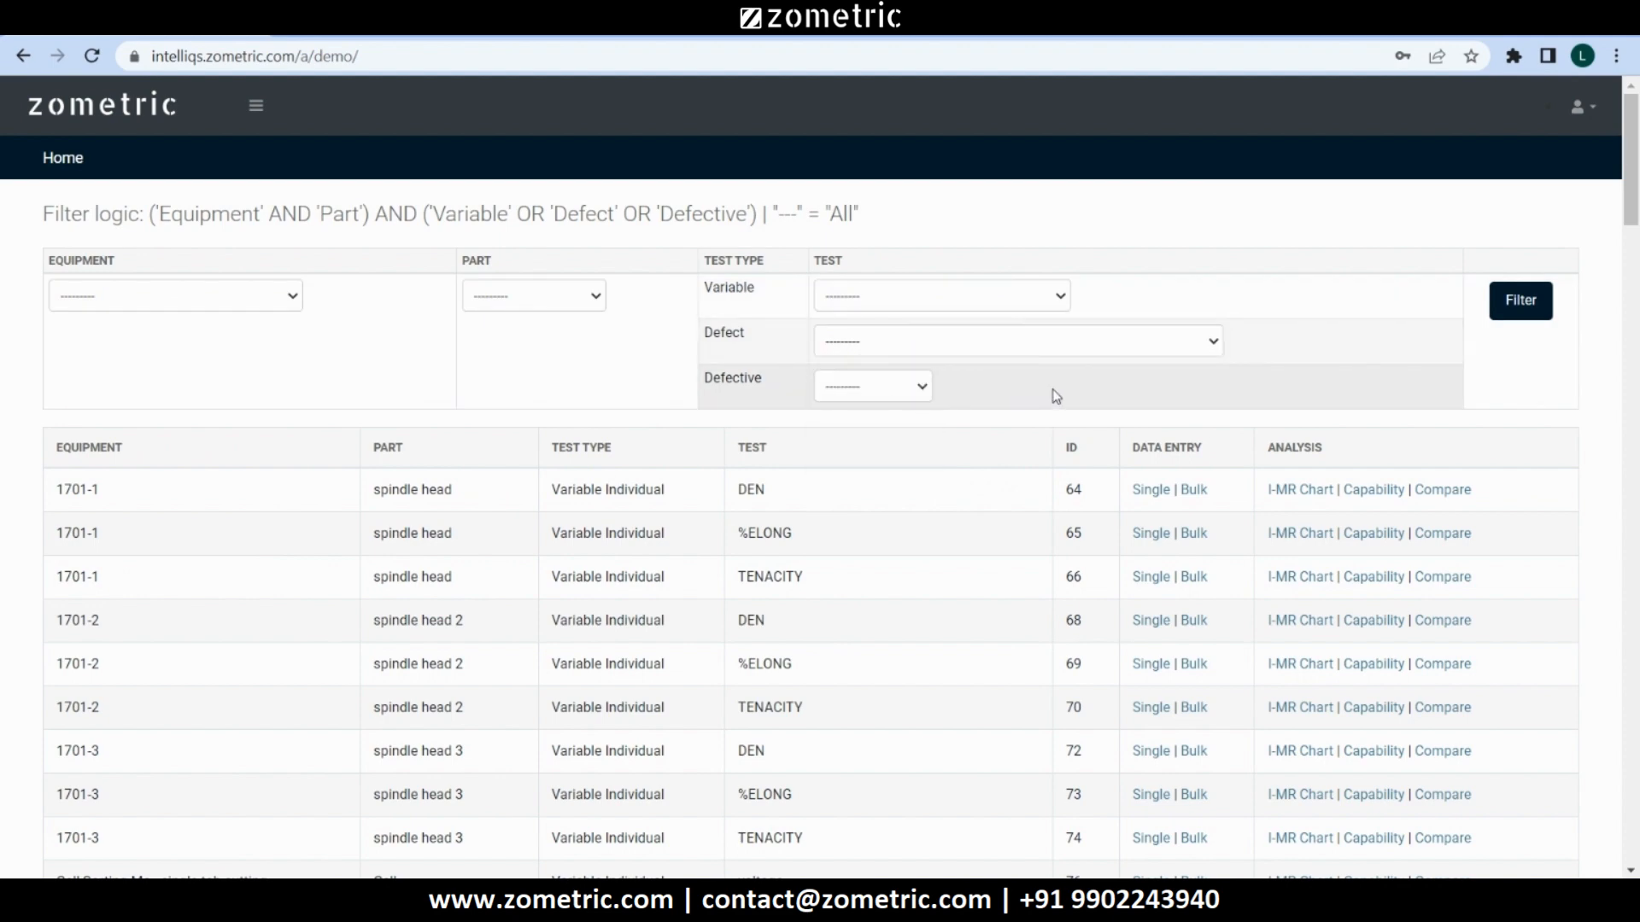
click(224, 305)
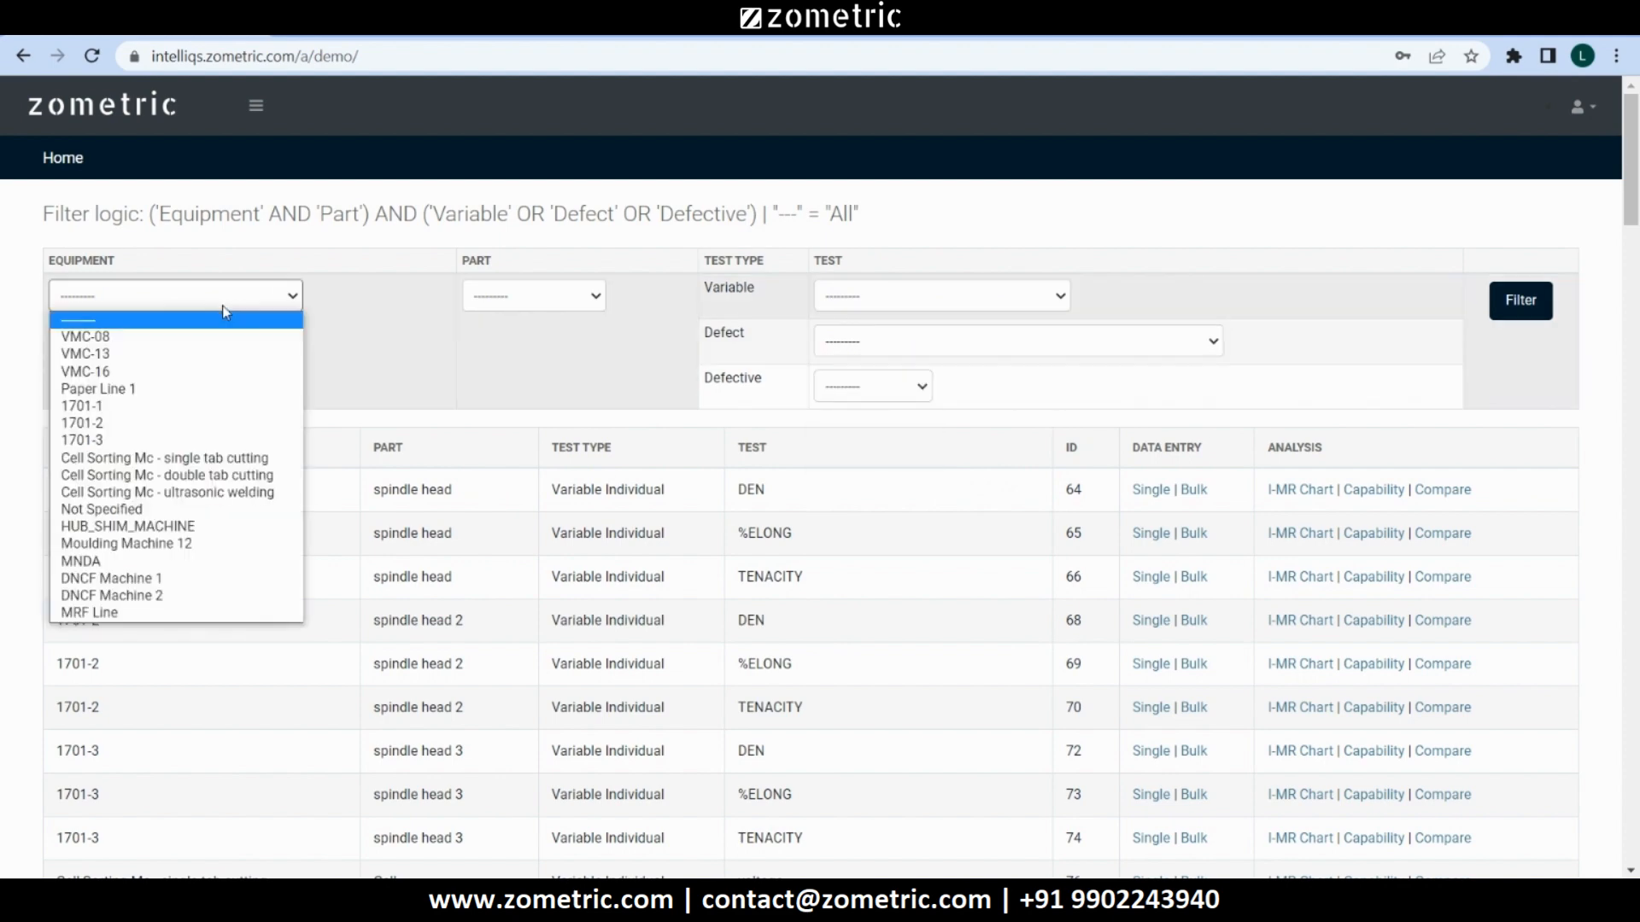
click(530, 302)
click(530, 305)
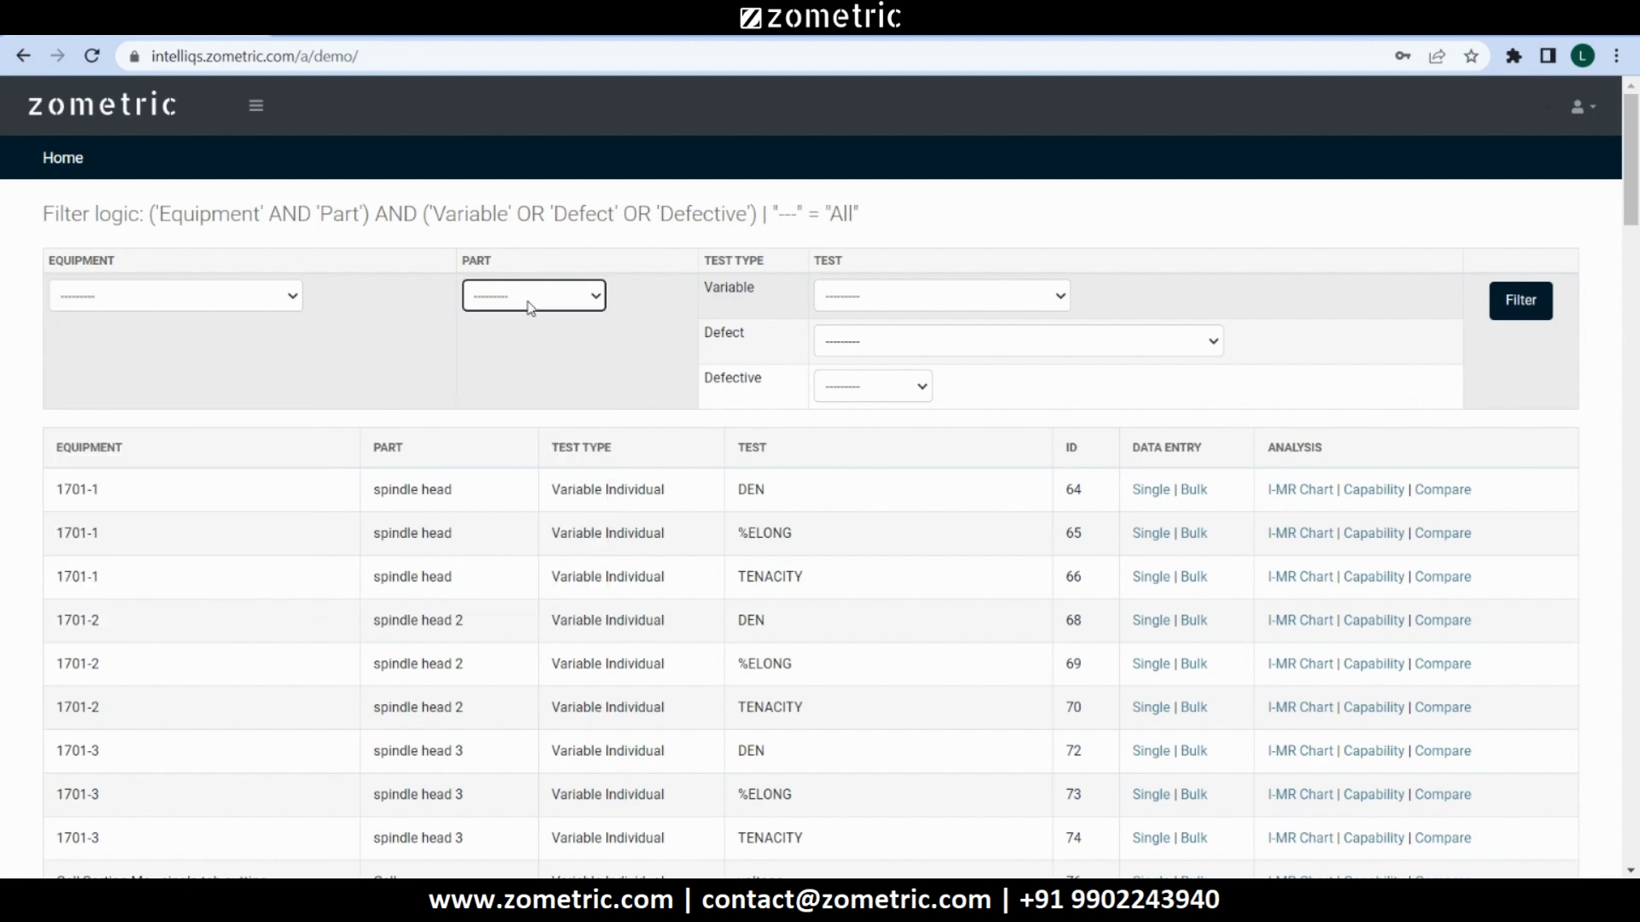
click(264, 293)
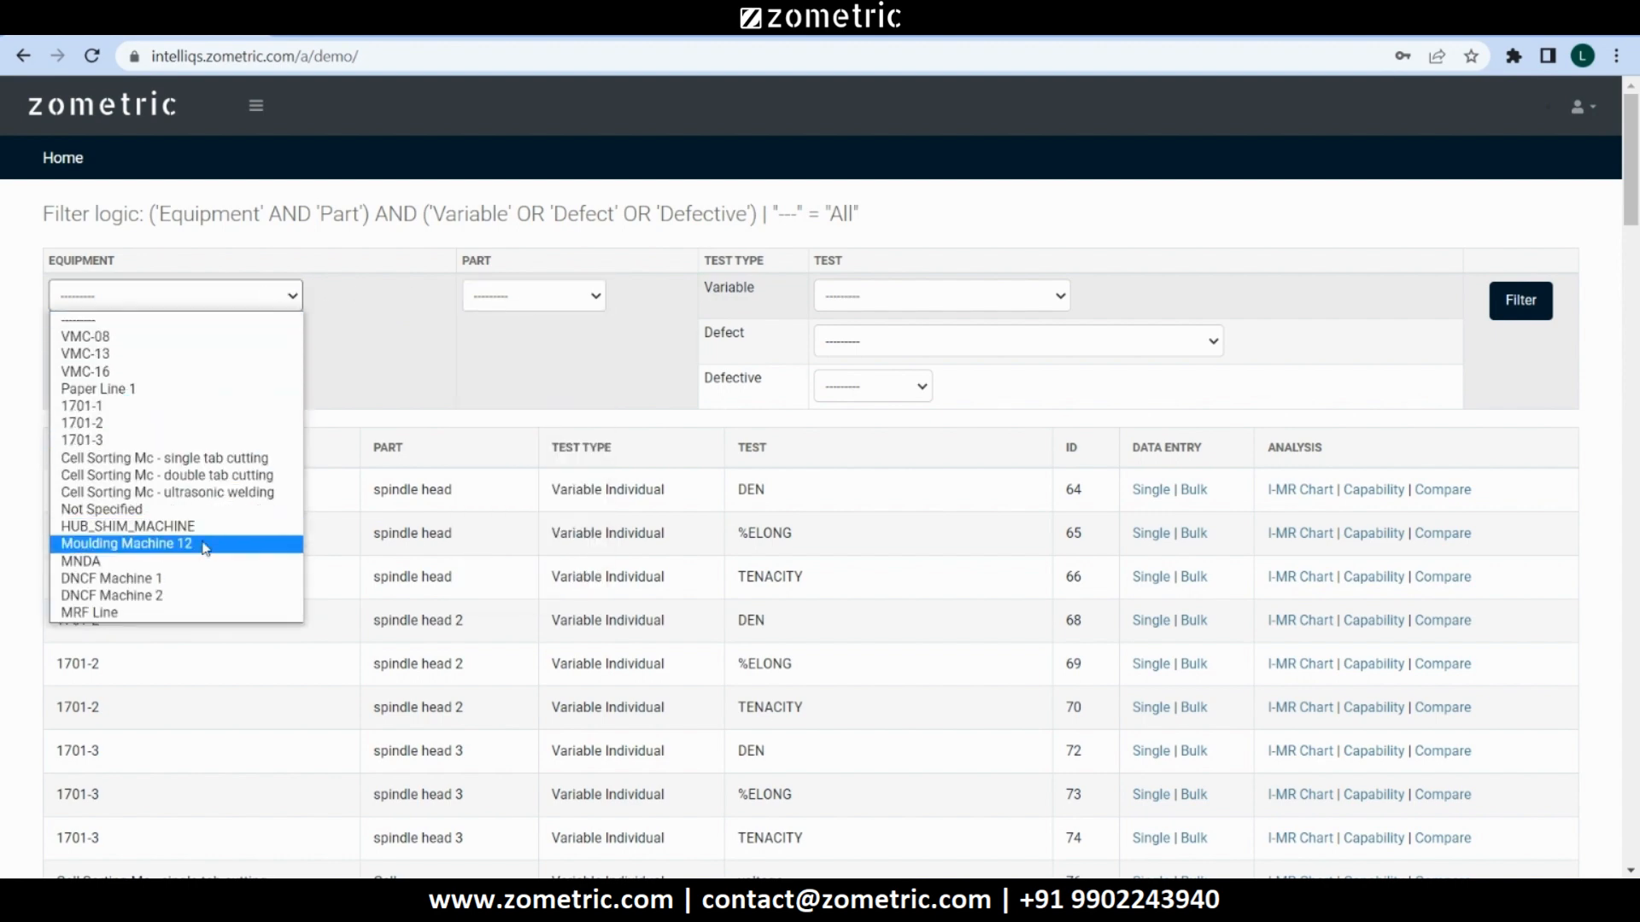
click(708, 292)
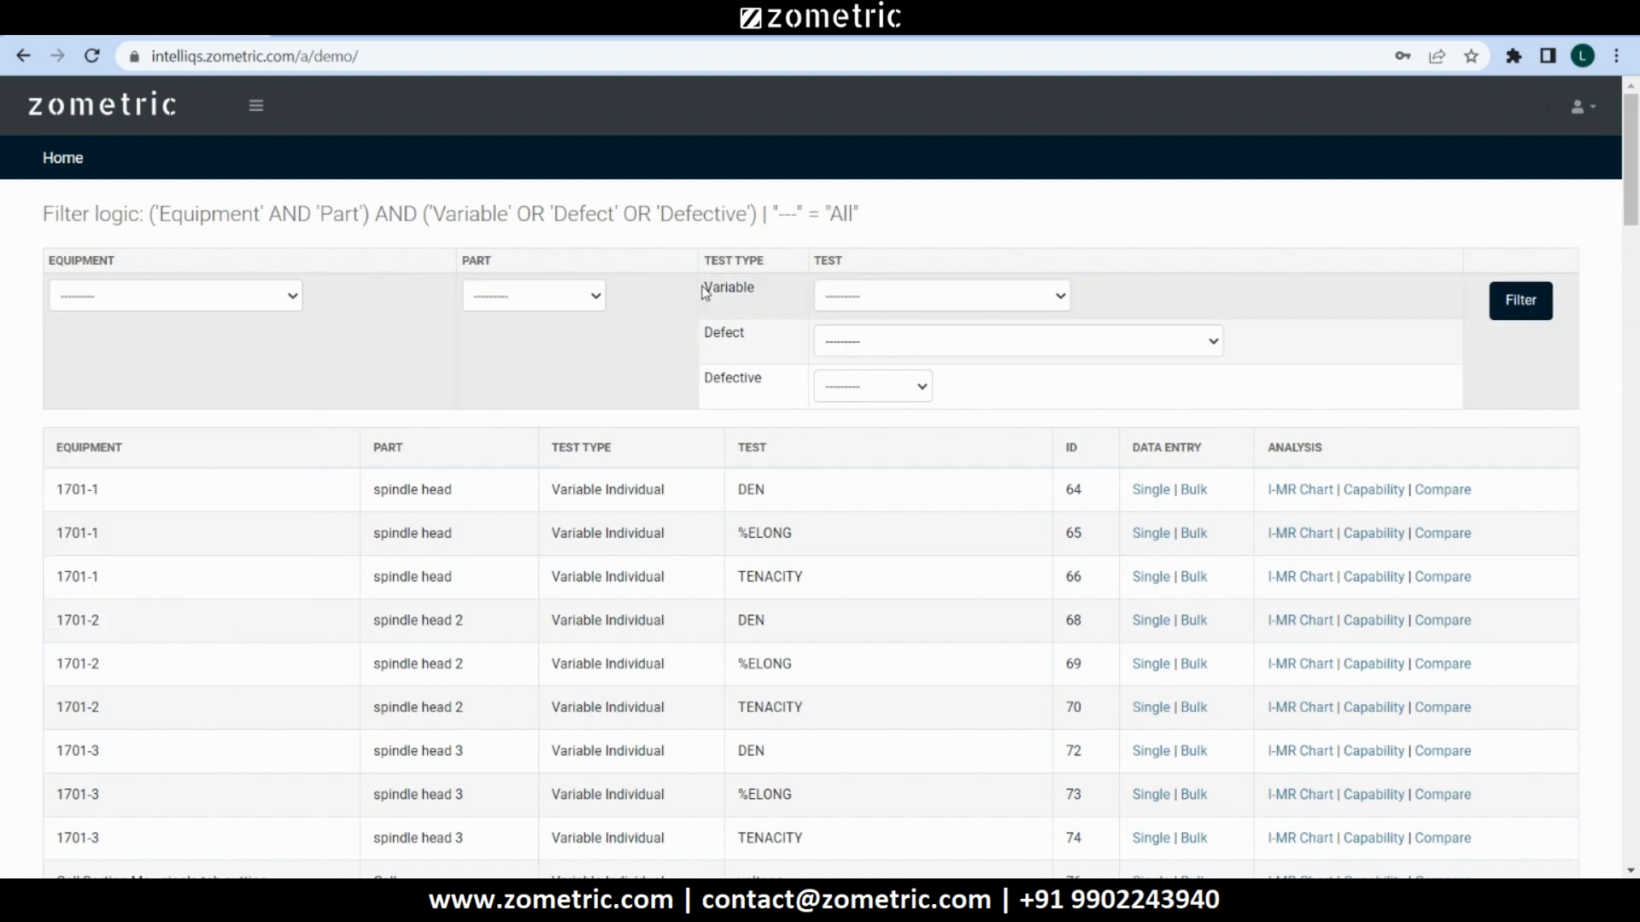
- Highlight the test type labels, then set the Variable test filter to pH and change it to Diameter
double_click(726, 289)
double_click(722, 333)
drag(704, 289, 767, 295)
click(767, 295)
click(844, 293)
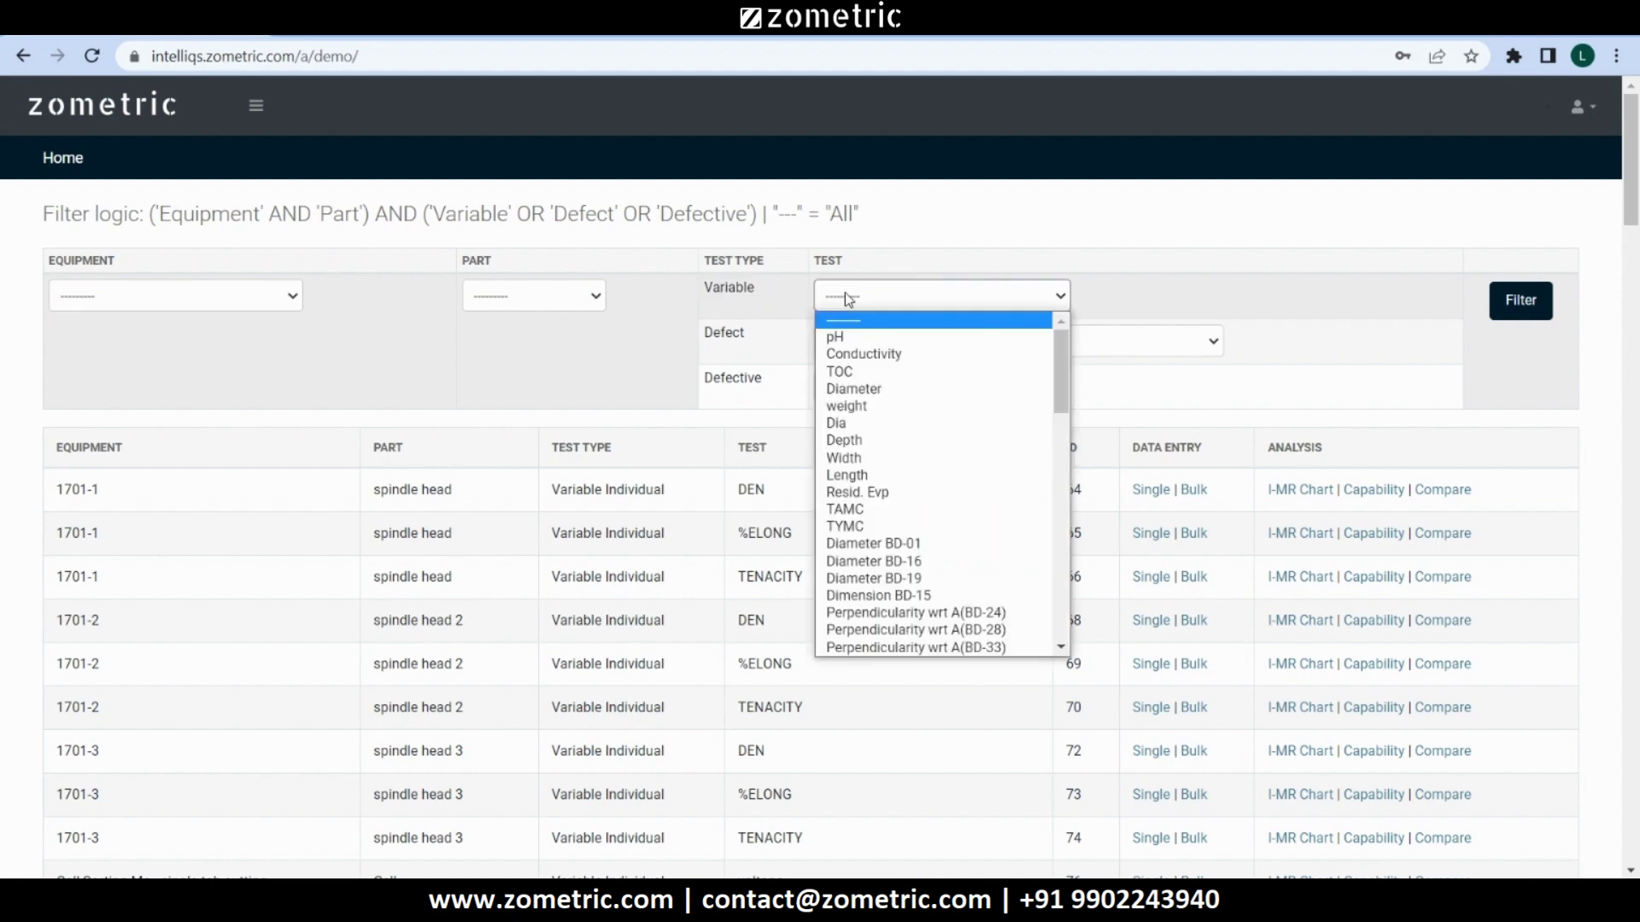
click(850, 338)
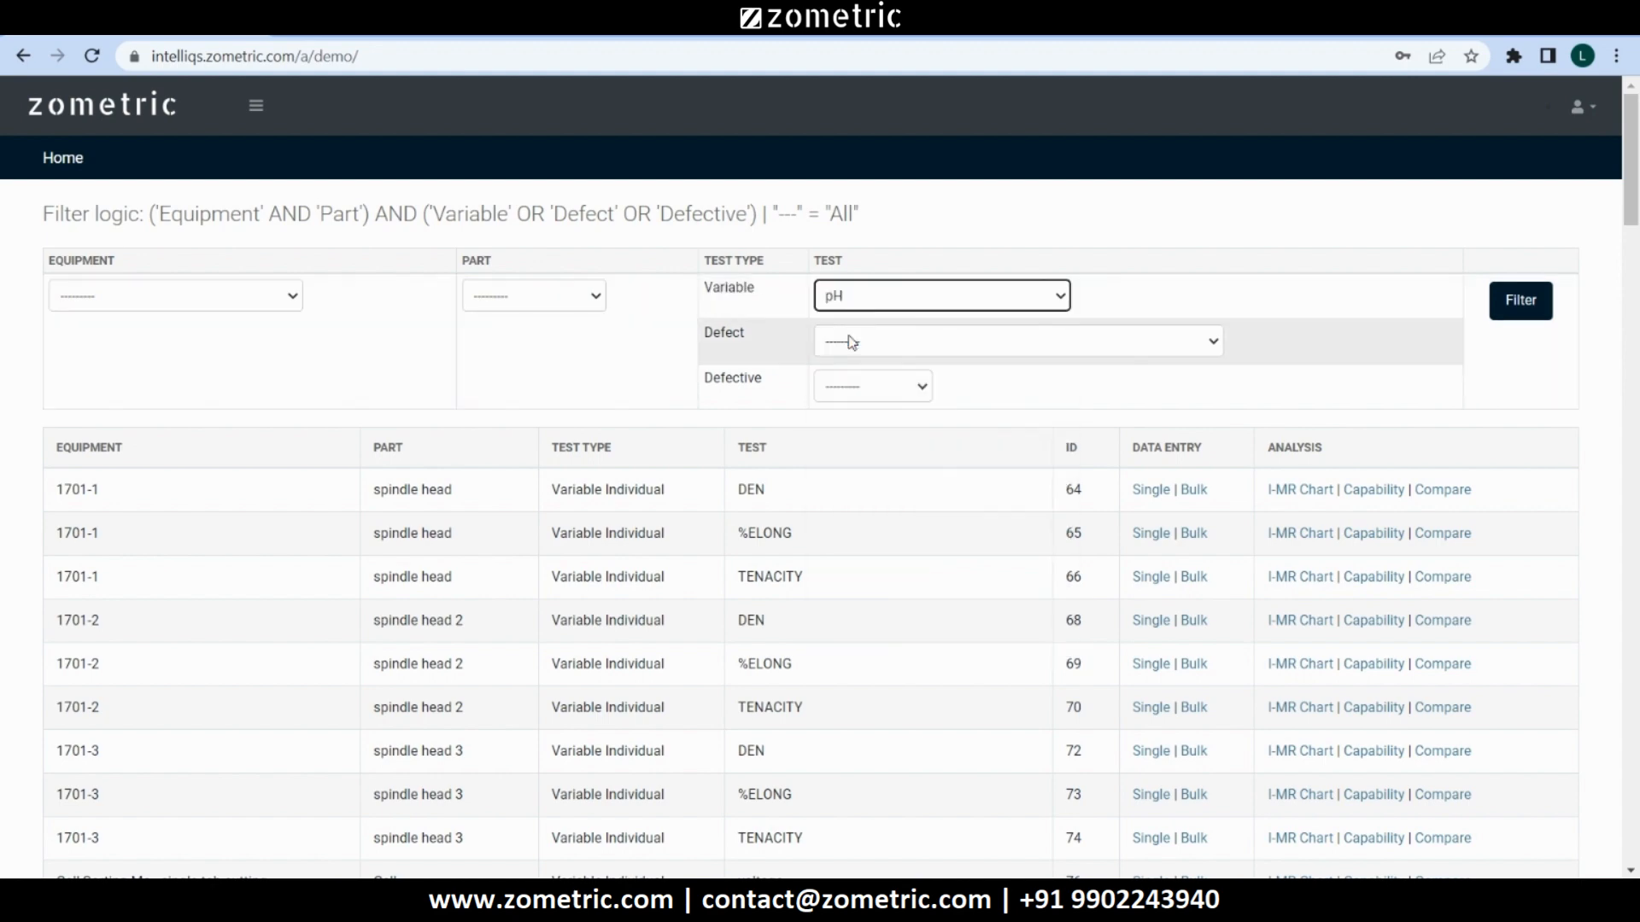
click(842, 298)
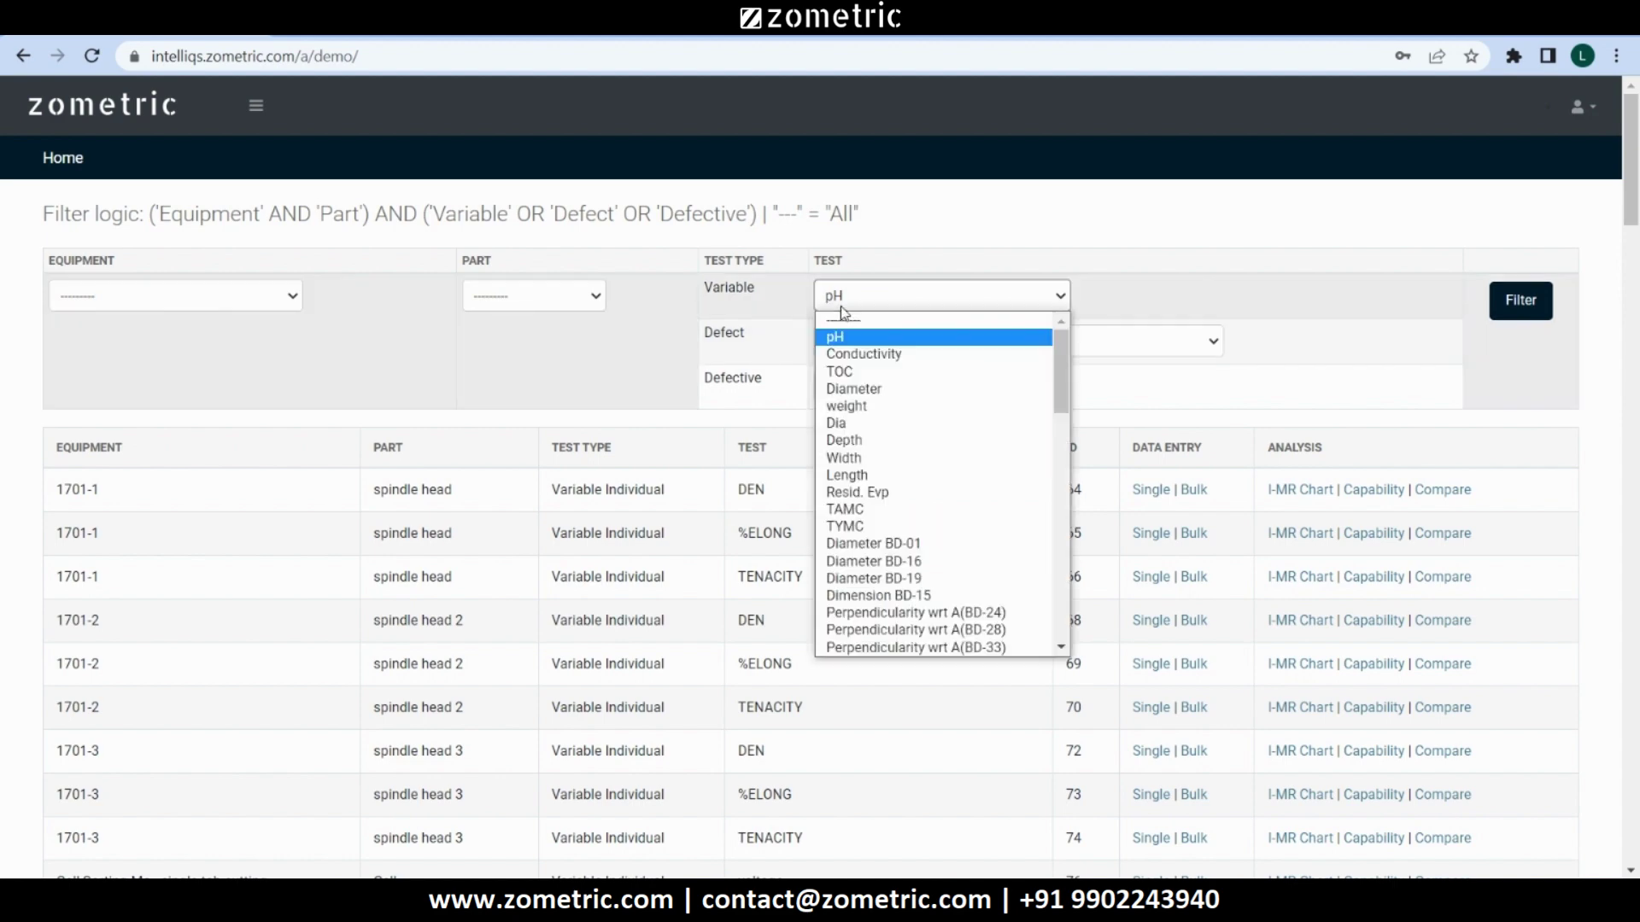
click(845, 391)
scroll(1374, 509, down, 5)
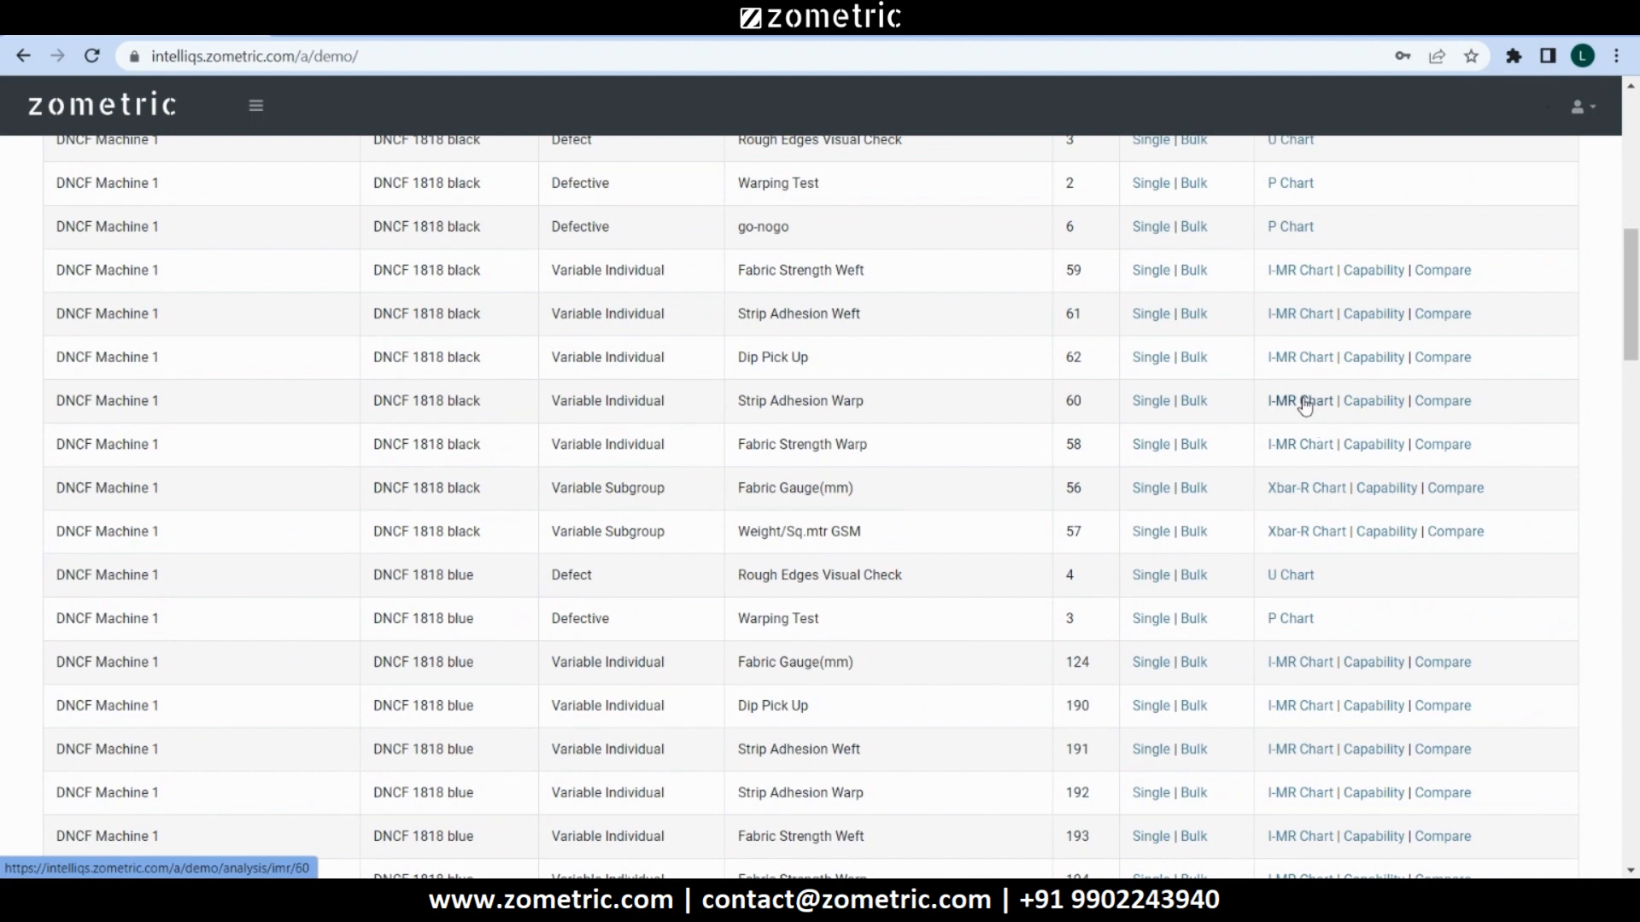
- Highlight the Variable Individual, Variable Subgroup and Defect test type labels
drag(543, 403, 692, 407)
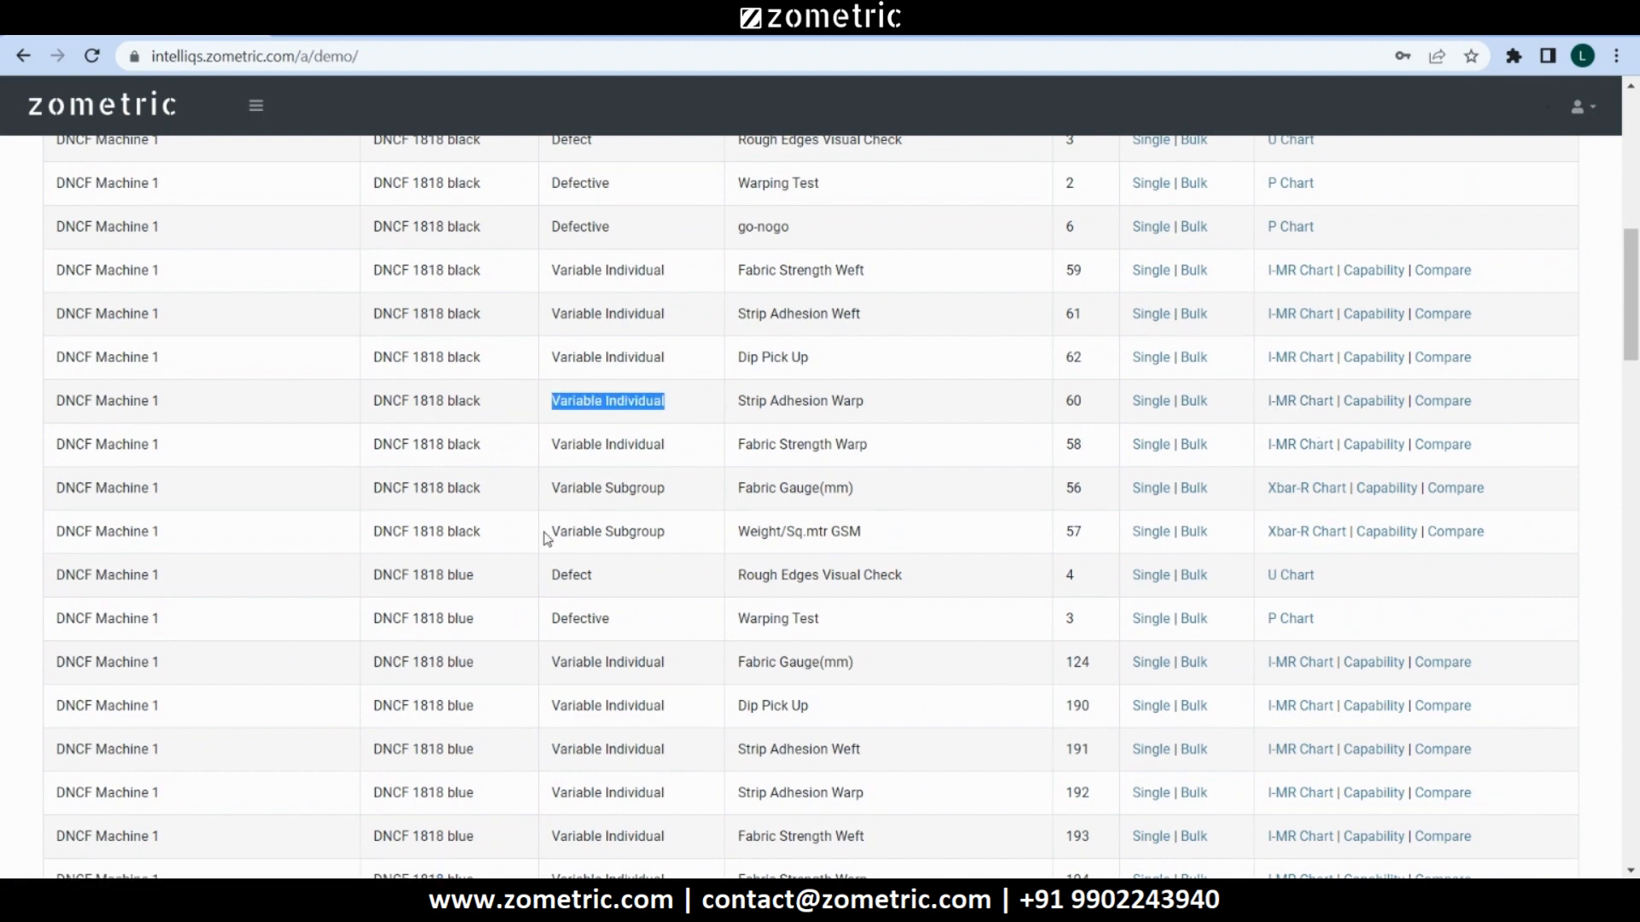
drag(550, 539, 686, 539)
click(700, 541)
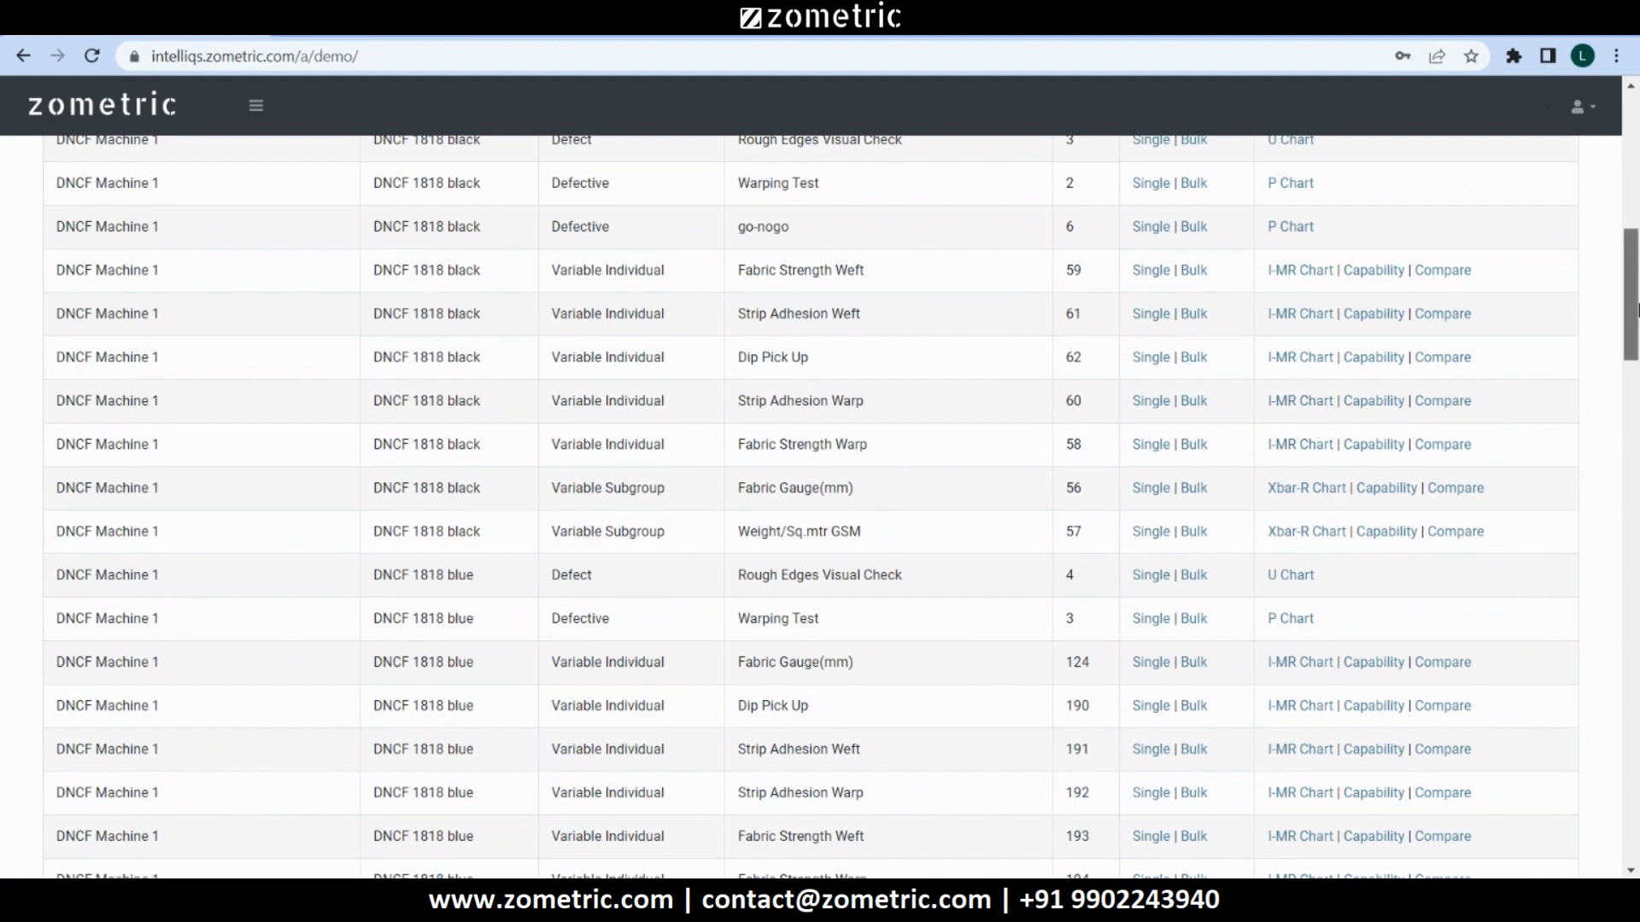
scroll(700, 542, up, 10)
mouse_move(704, 333)
mouse_down()
mouse_move(757, 340)
mouse_move(790, 381)
mouse_up()
click(790, 375)
- Set the Defect test filter to Dark Spot Check and leave the Defective filter unchosen
click(875, 341)
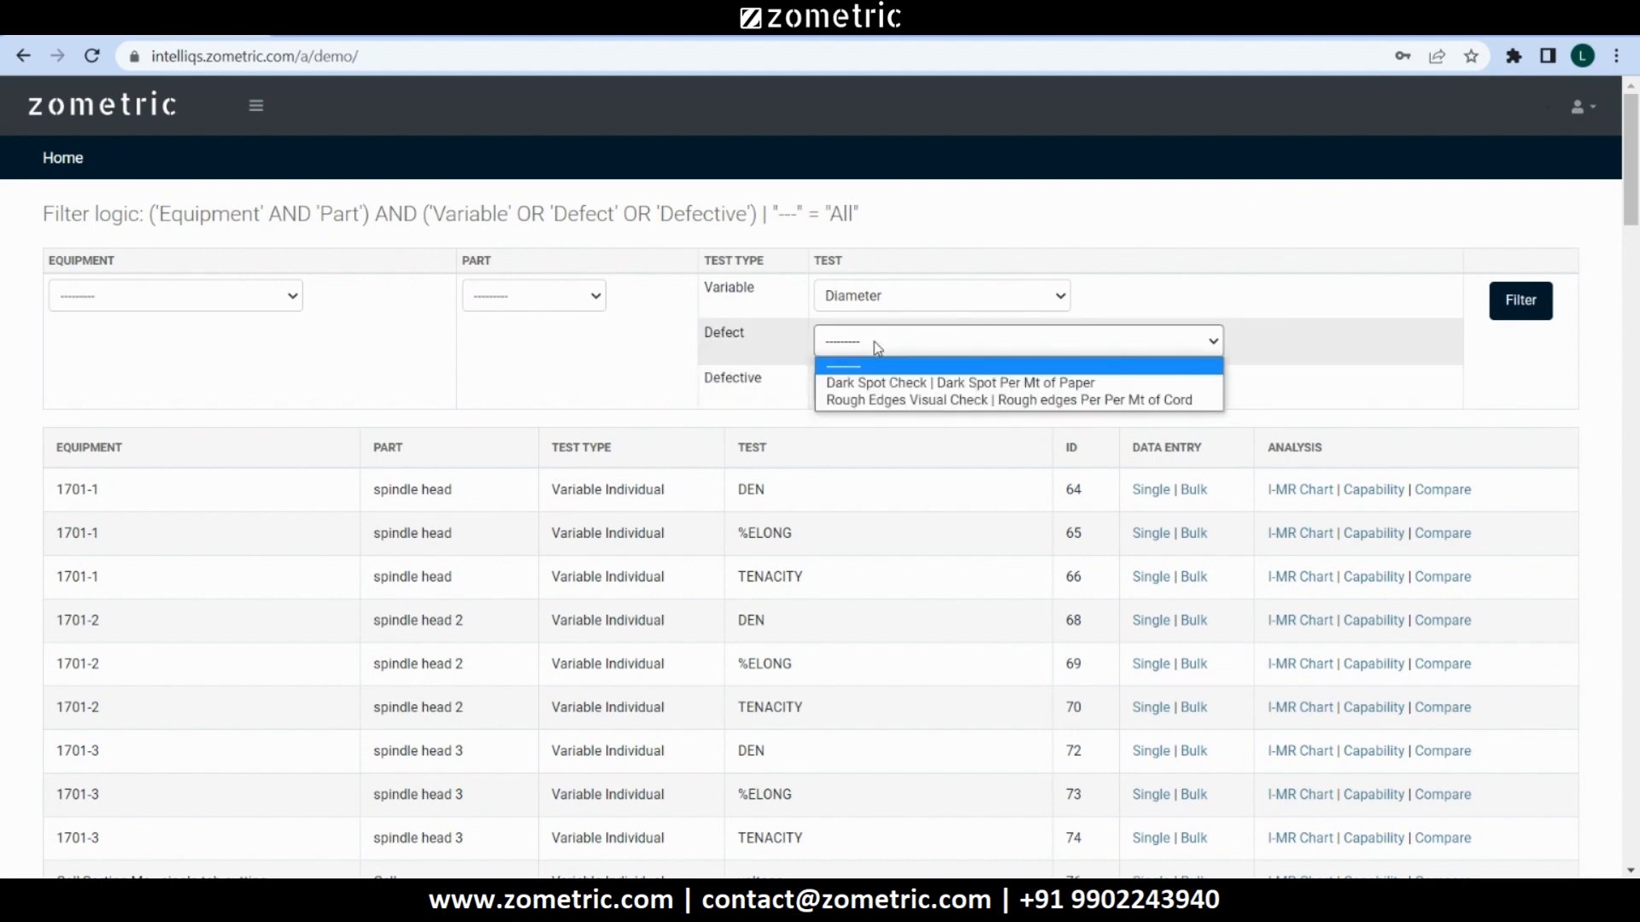
click(876, 383)
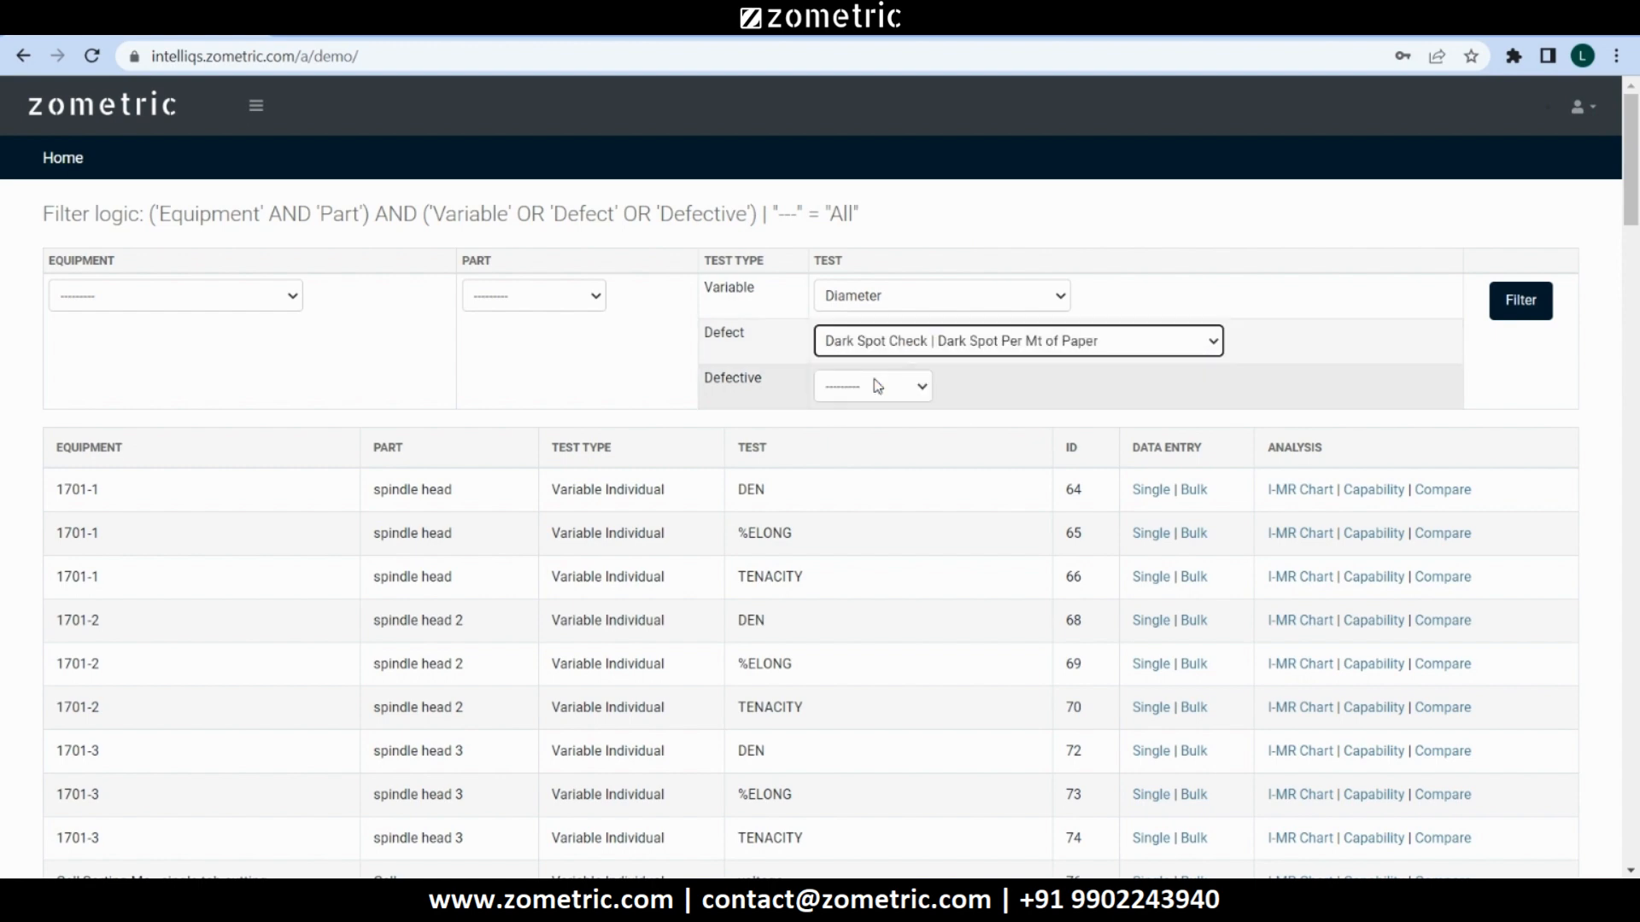
click(893, 390)
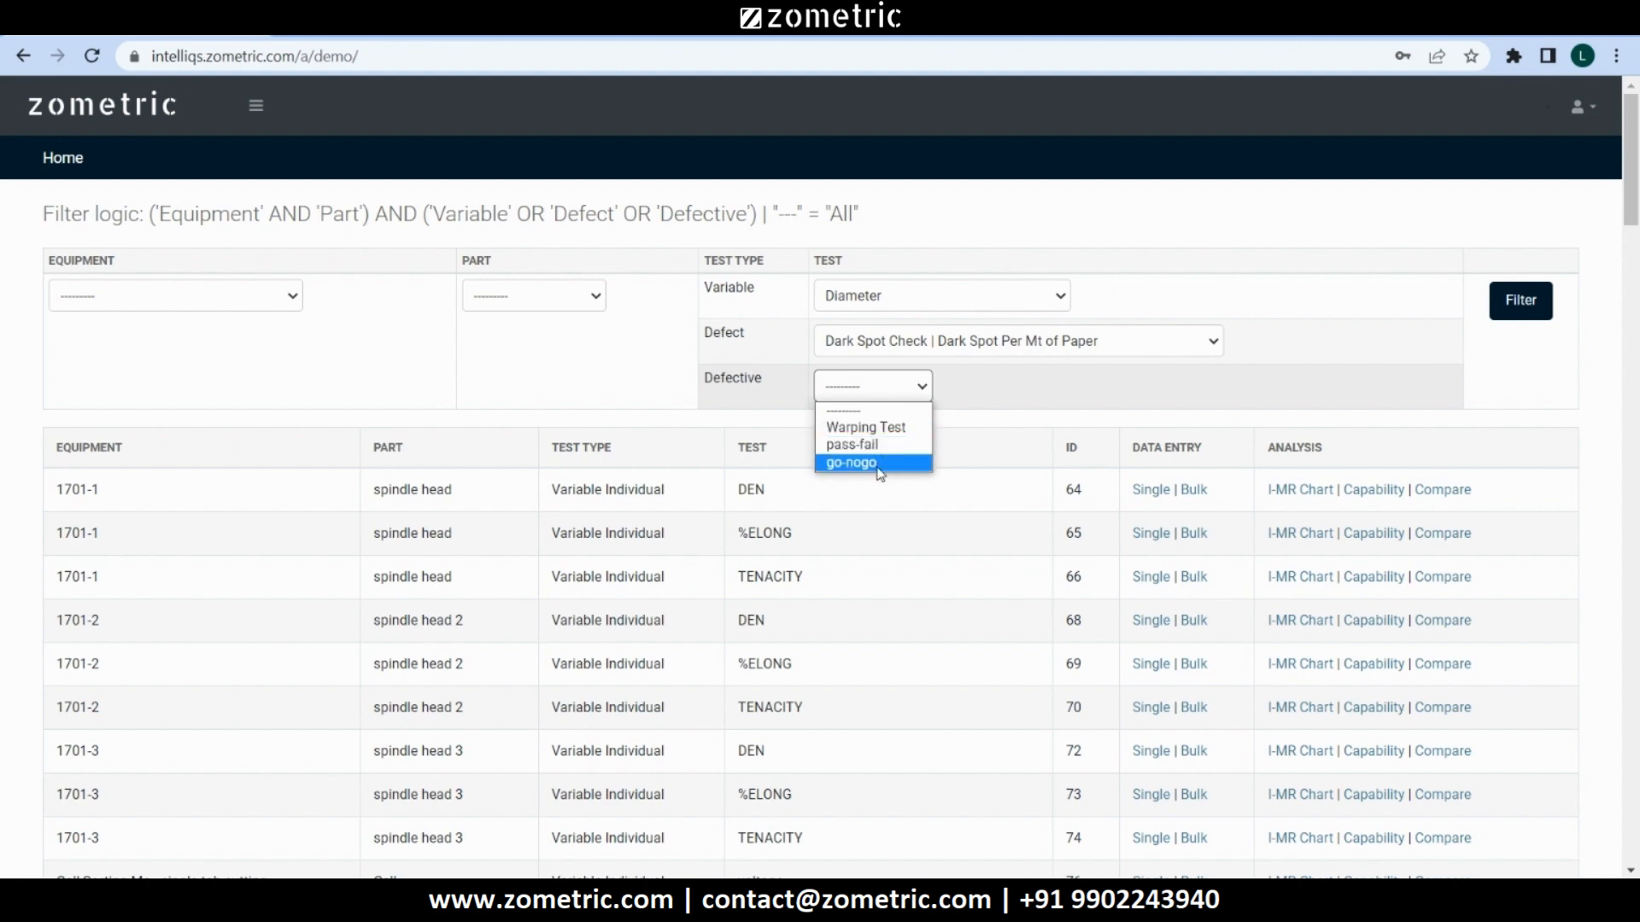
click(988, 463)
scroll(986, 463, down, 4)
scroll(1282, 556, down, 3)
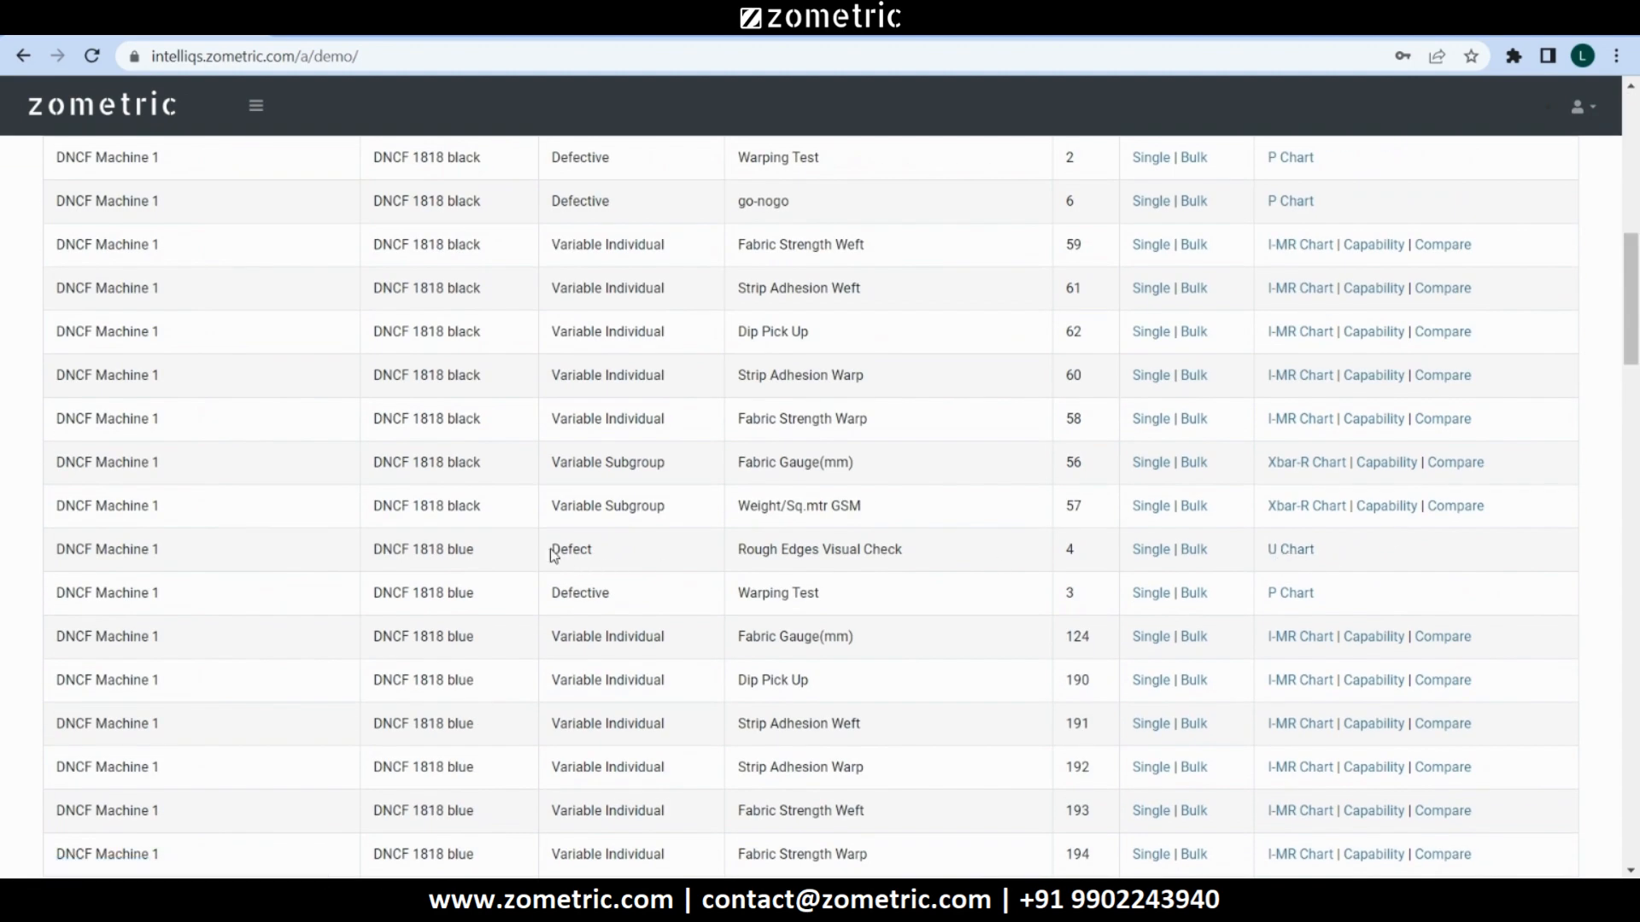
- Highlight a blue fabric Defect type, the column labels and the 1701-1 TENACITY test row
mouse_move(553, 551)
mouse_down()
mouse_move(623, 555)
mouse_move(616, 597)
mouse_up()
click(617, 598)
drag(1631, 299, 1631, 154)
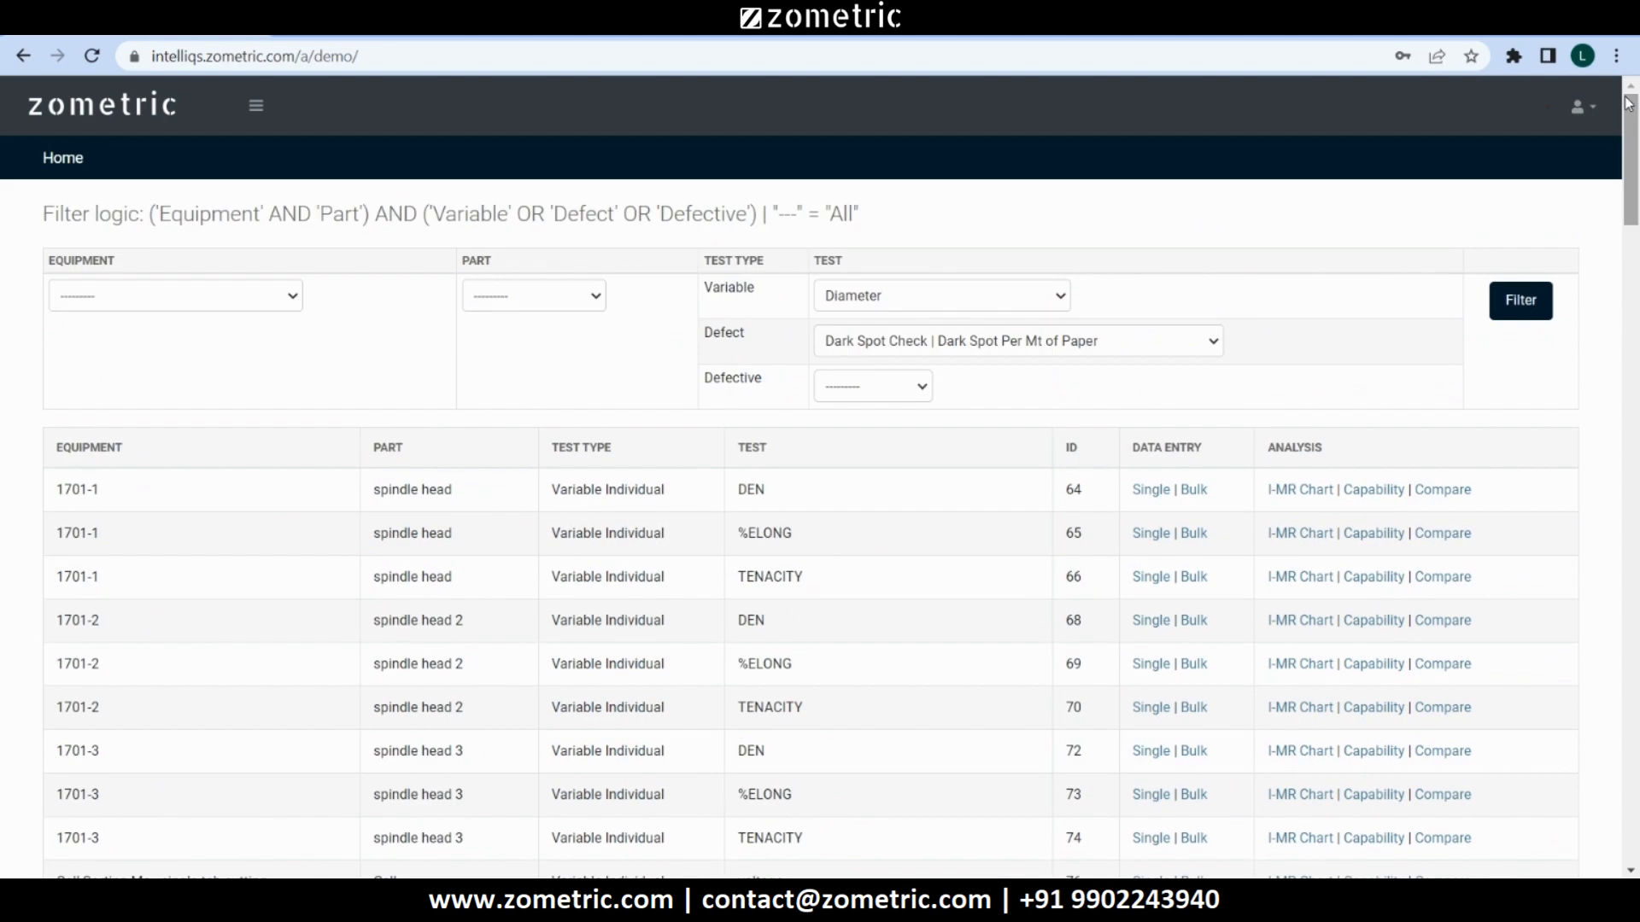
double_click(89, 448)
double_click(387, 448)
double_click(752, 448)
click(791, 465)
drag(54, 577, 1476, 586)
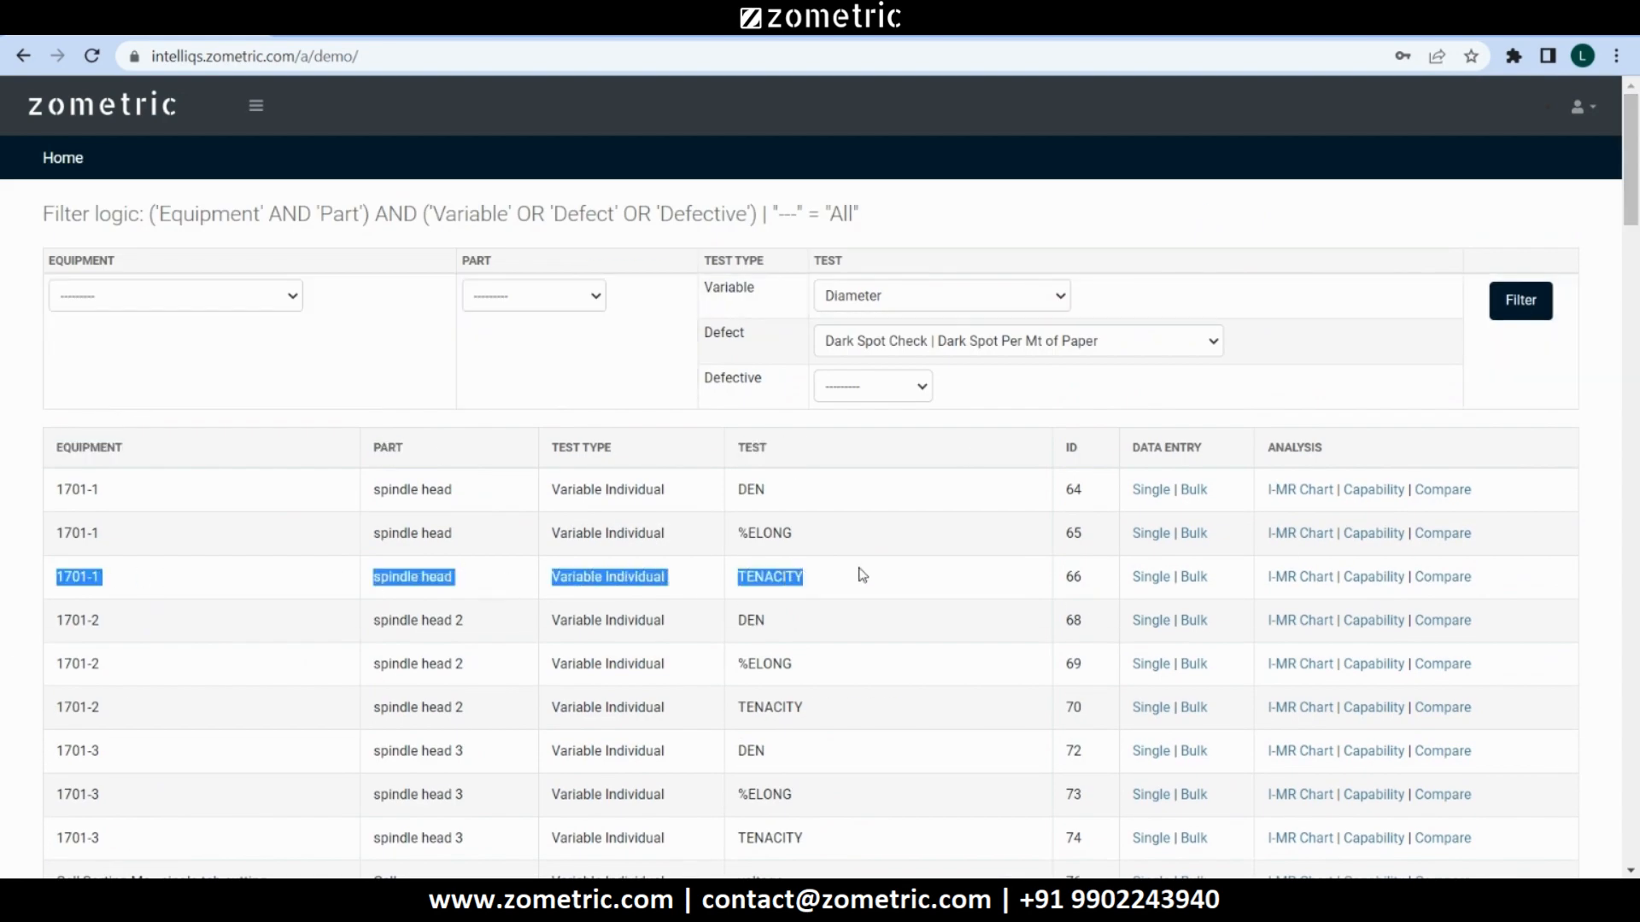
- Filter the list to DNCF Machine 1 and part DNCF 1818 black with no Variable or Defect test
click(1495, 581)
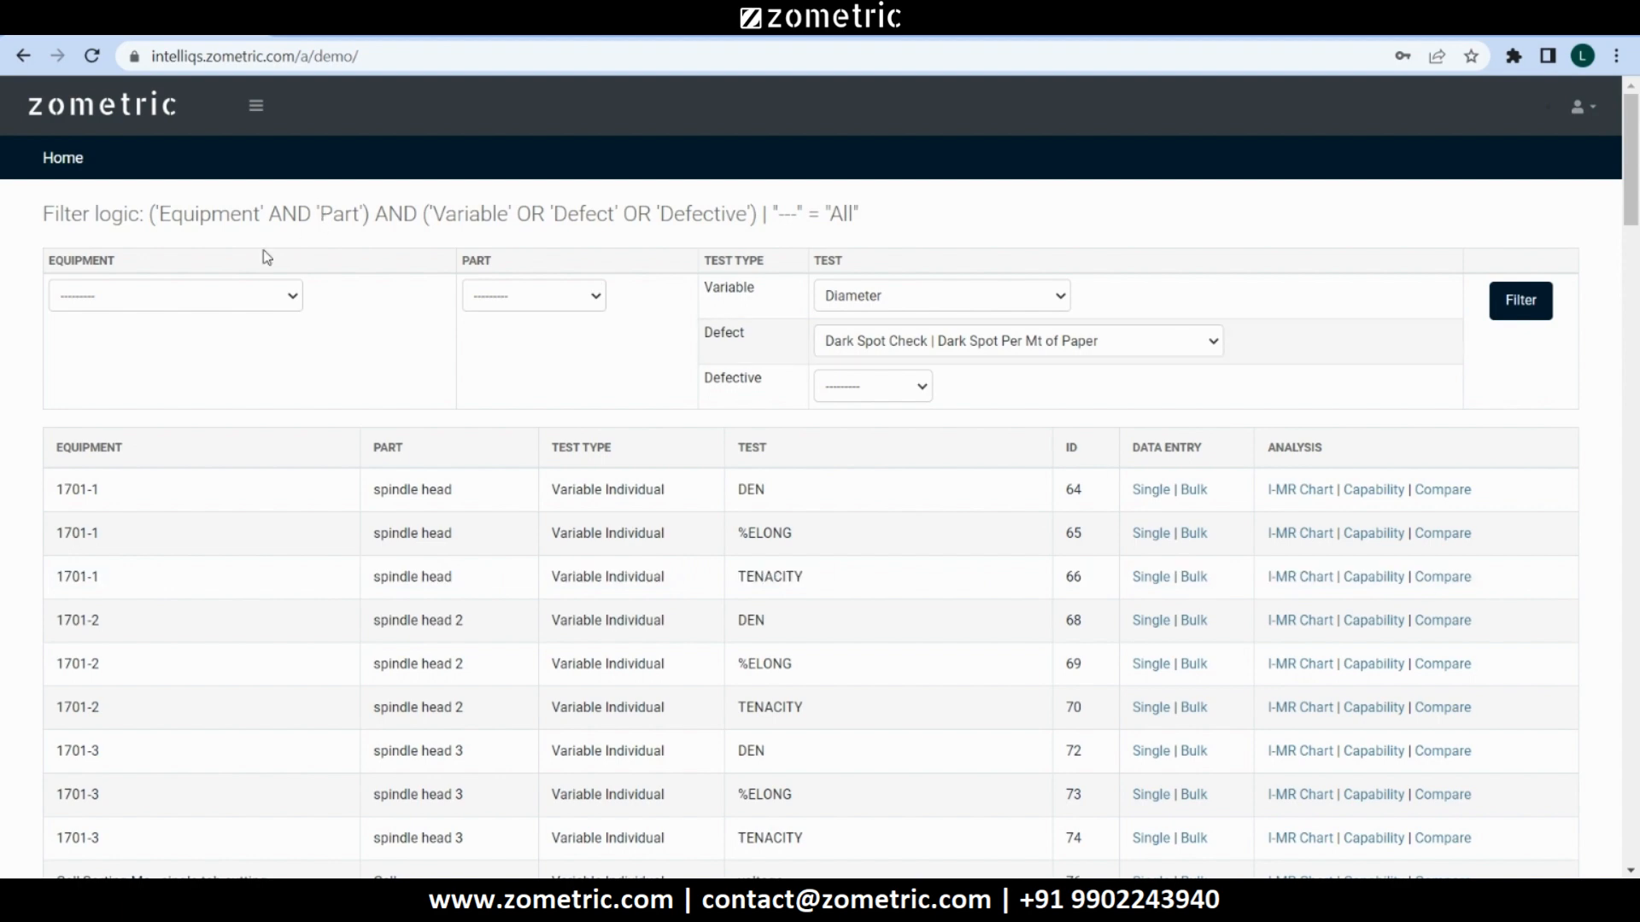
click(217, 309)
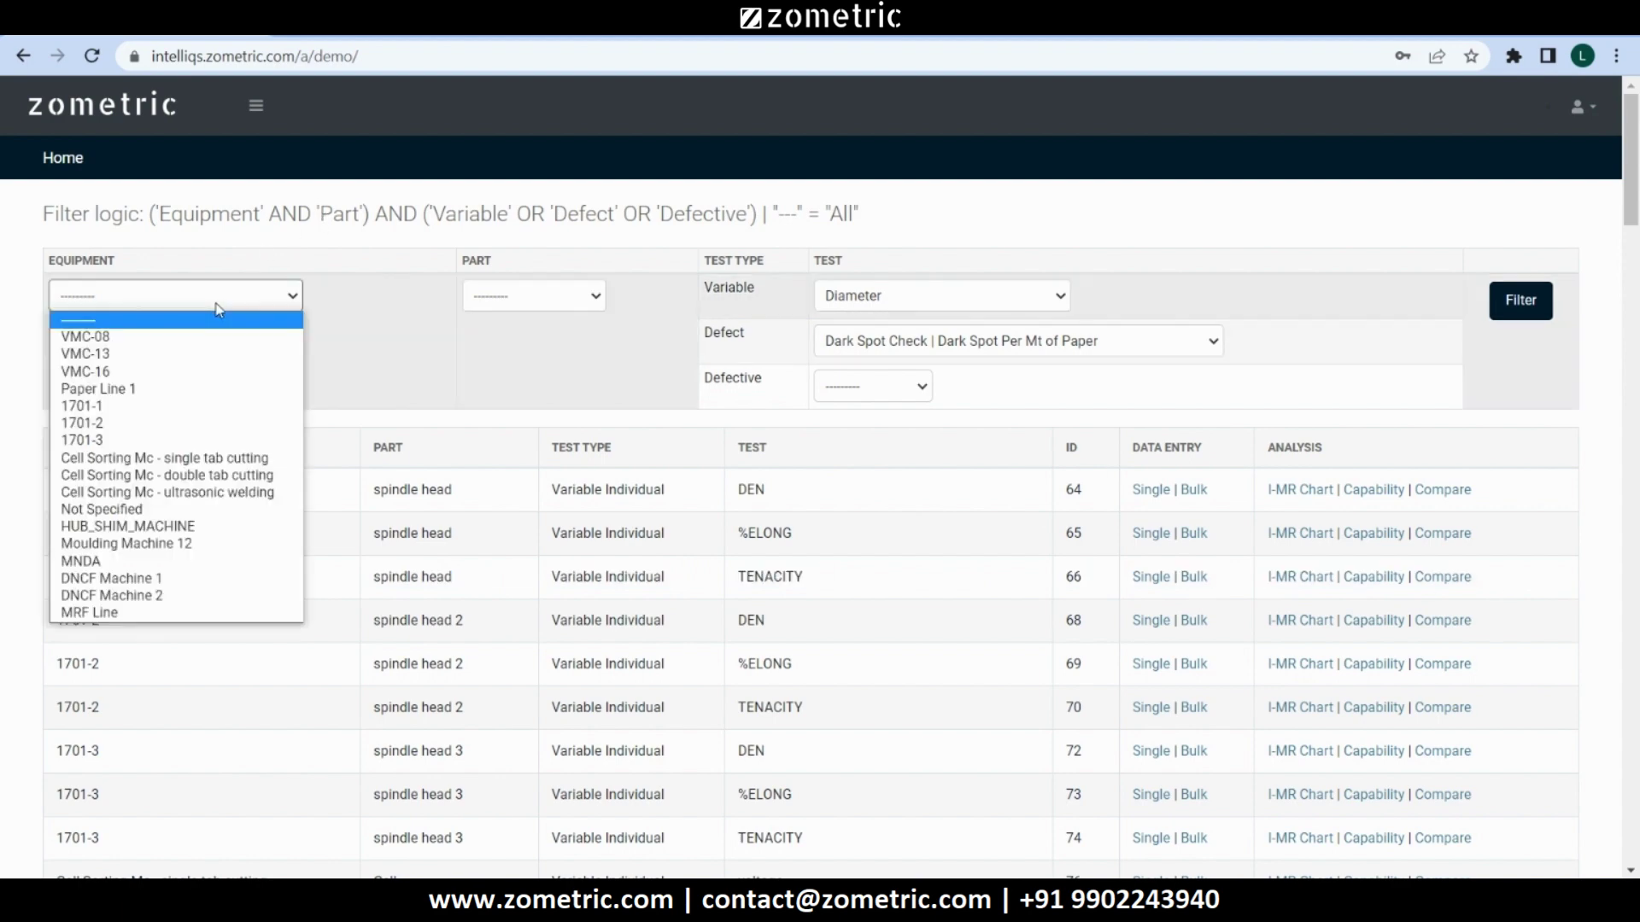
click(160, 579)
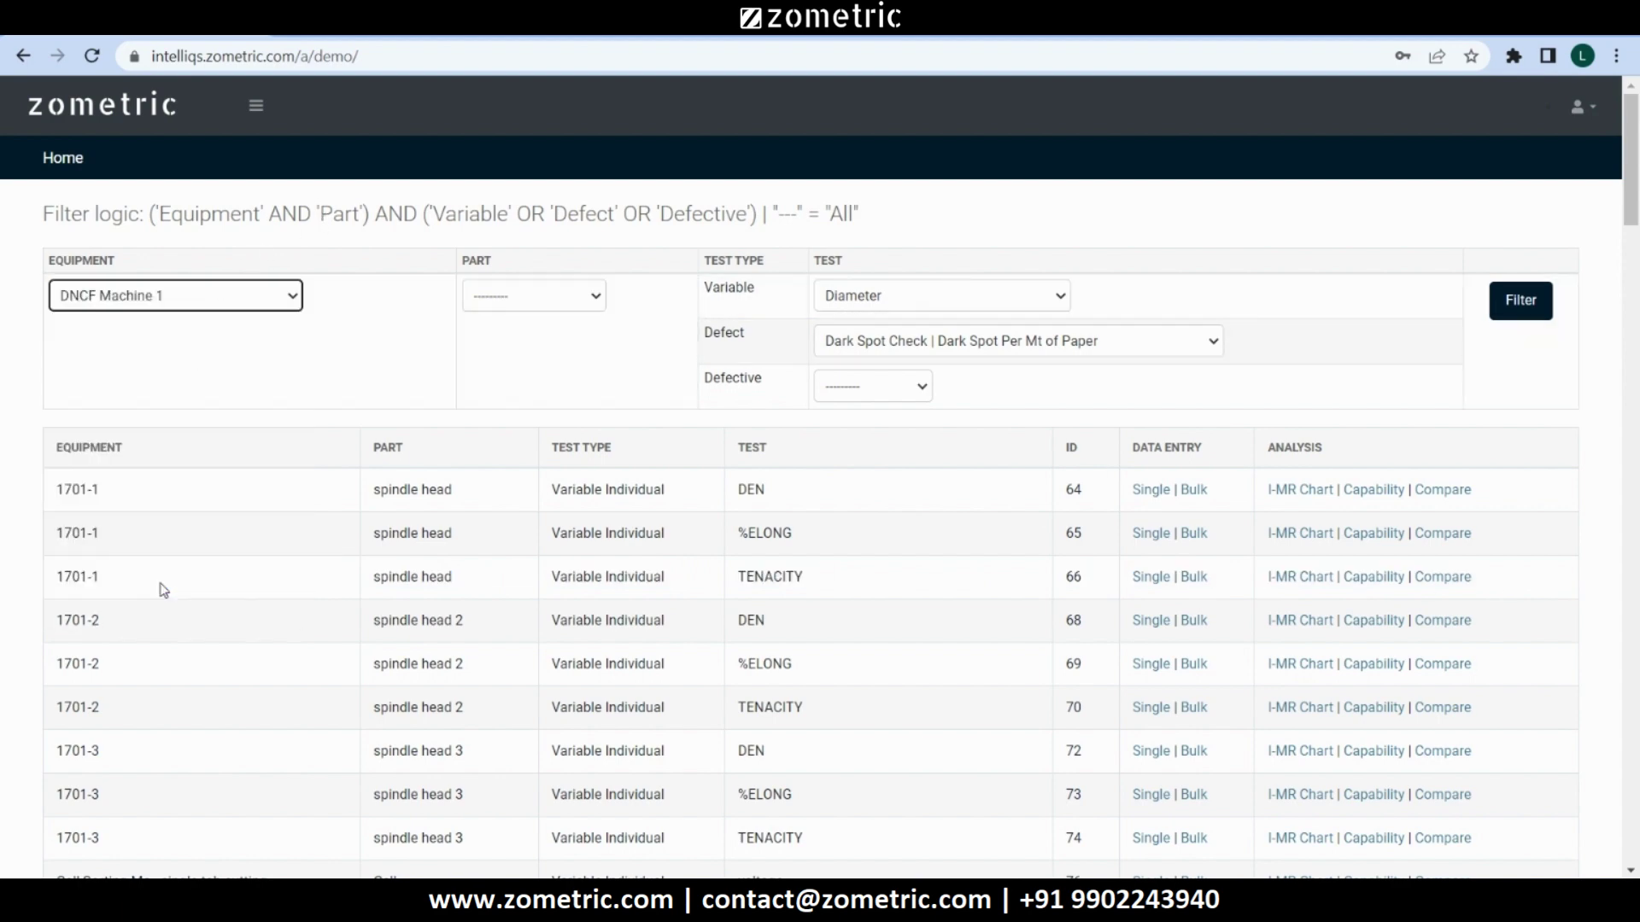
click(581, 295)
click(527, 561)
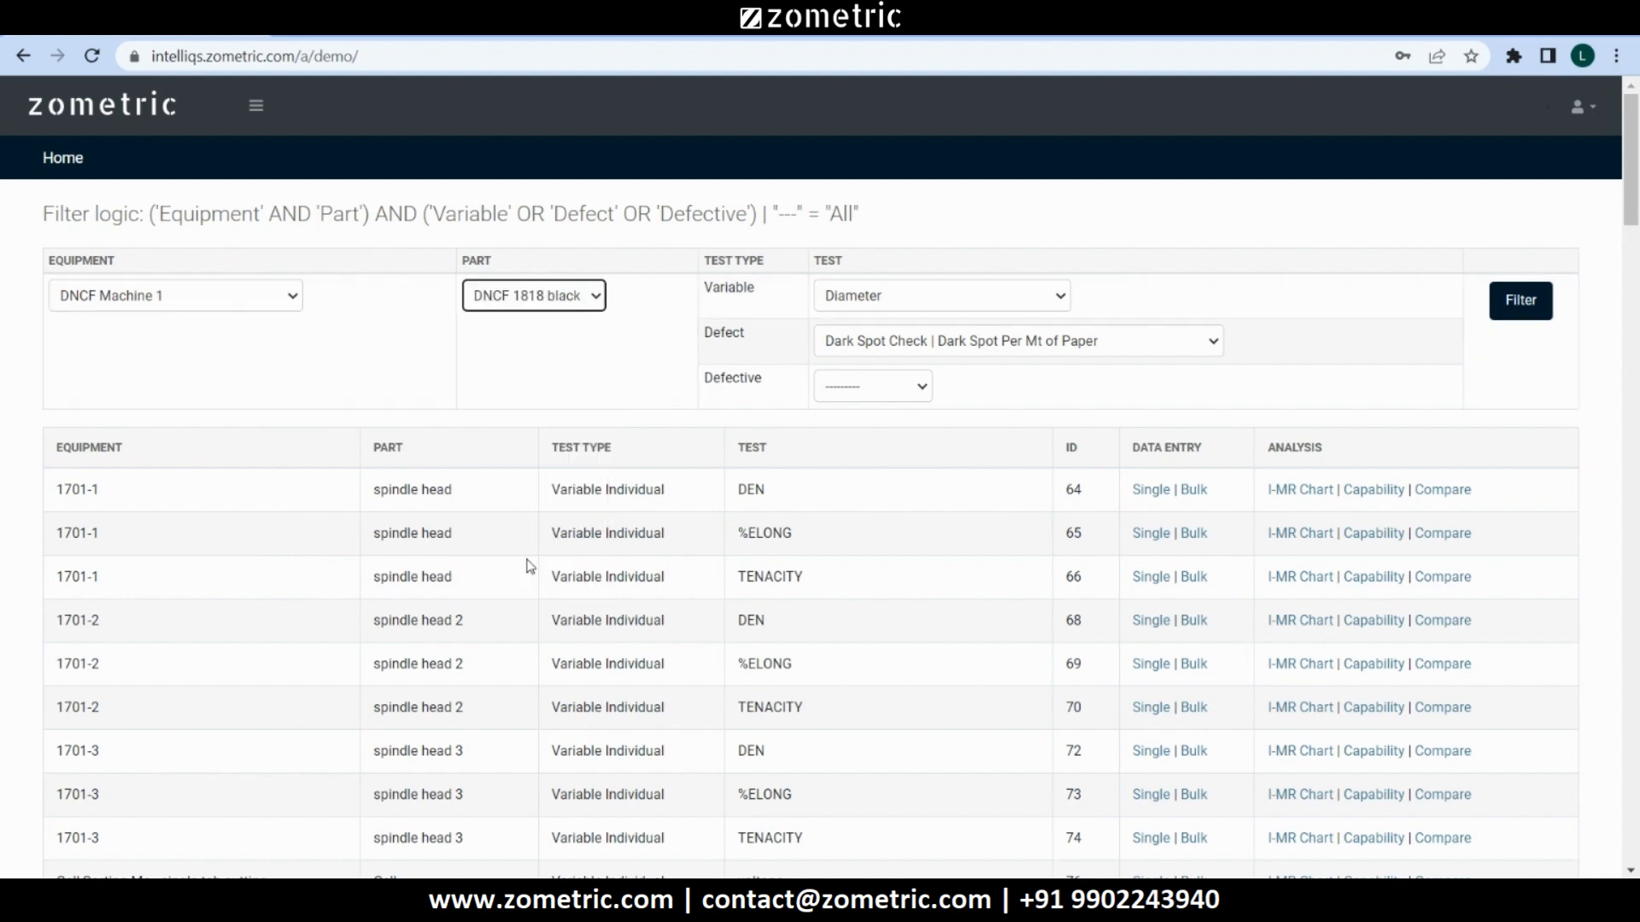
click(982, 291)
click(897, 317)
click(974, 341)
click(898, 363)
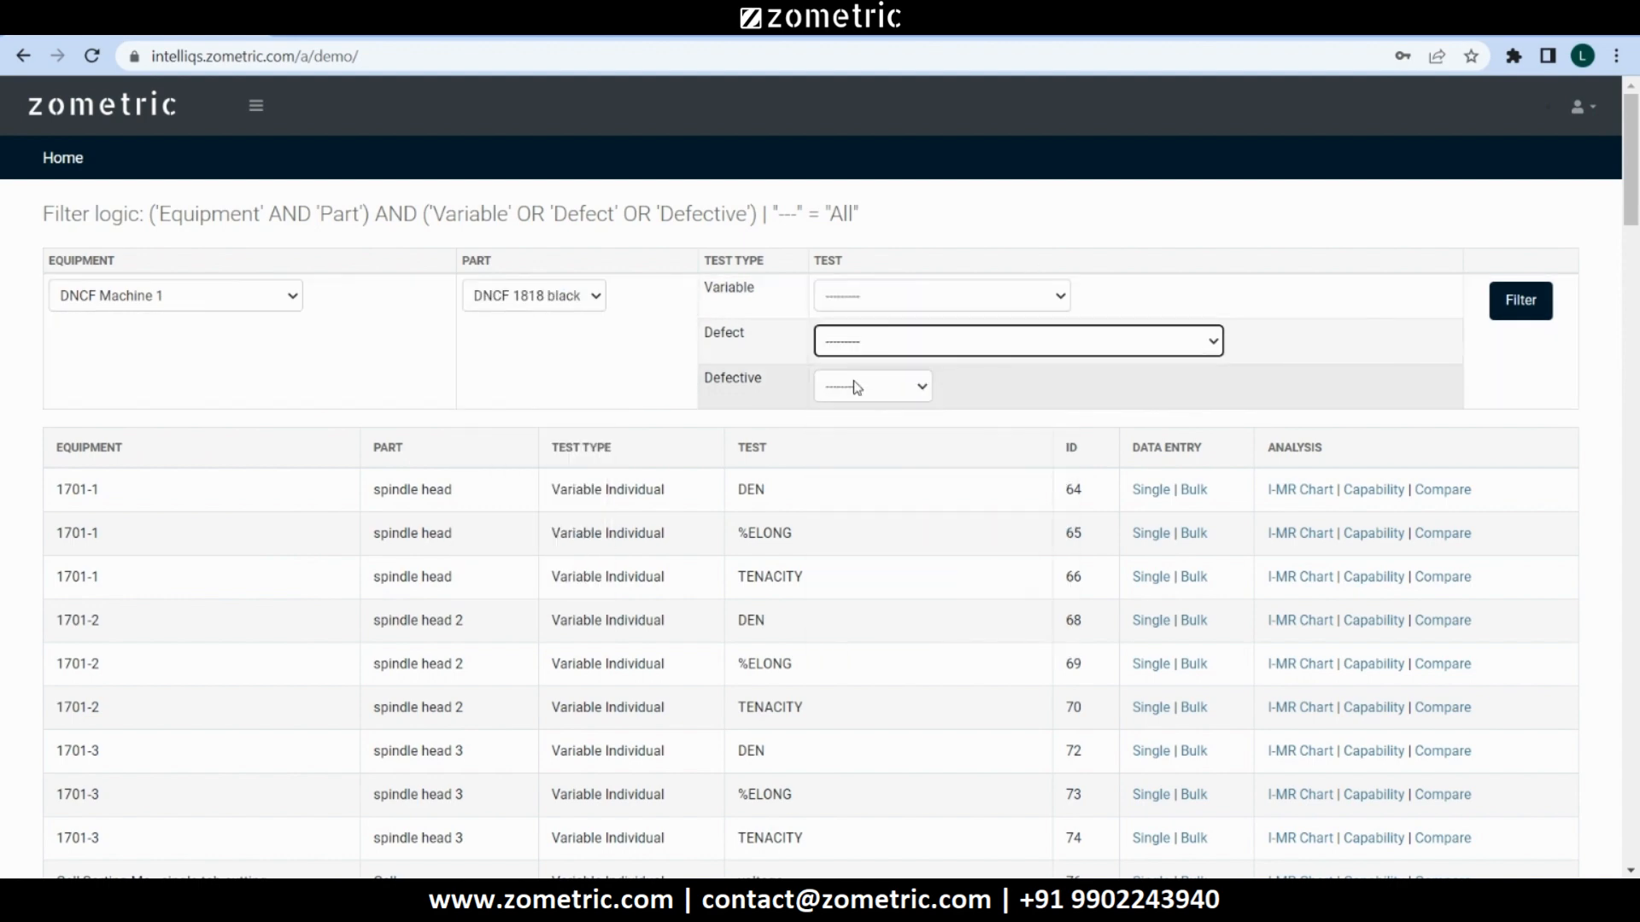
click(1525, 301)
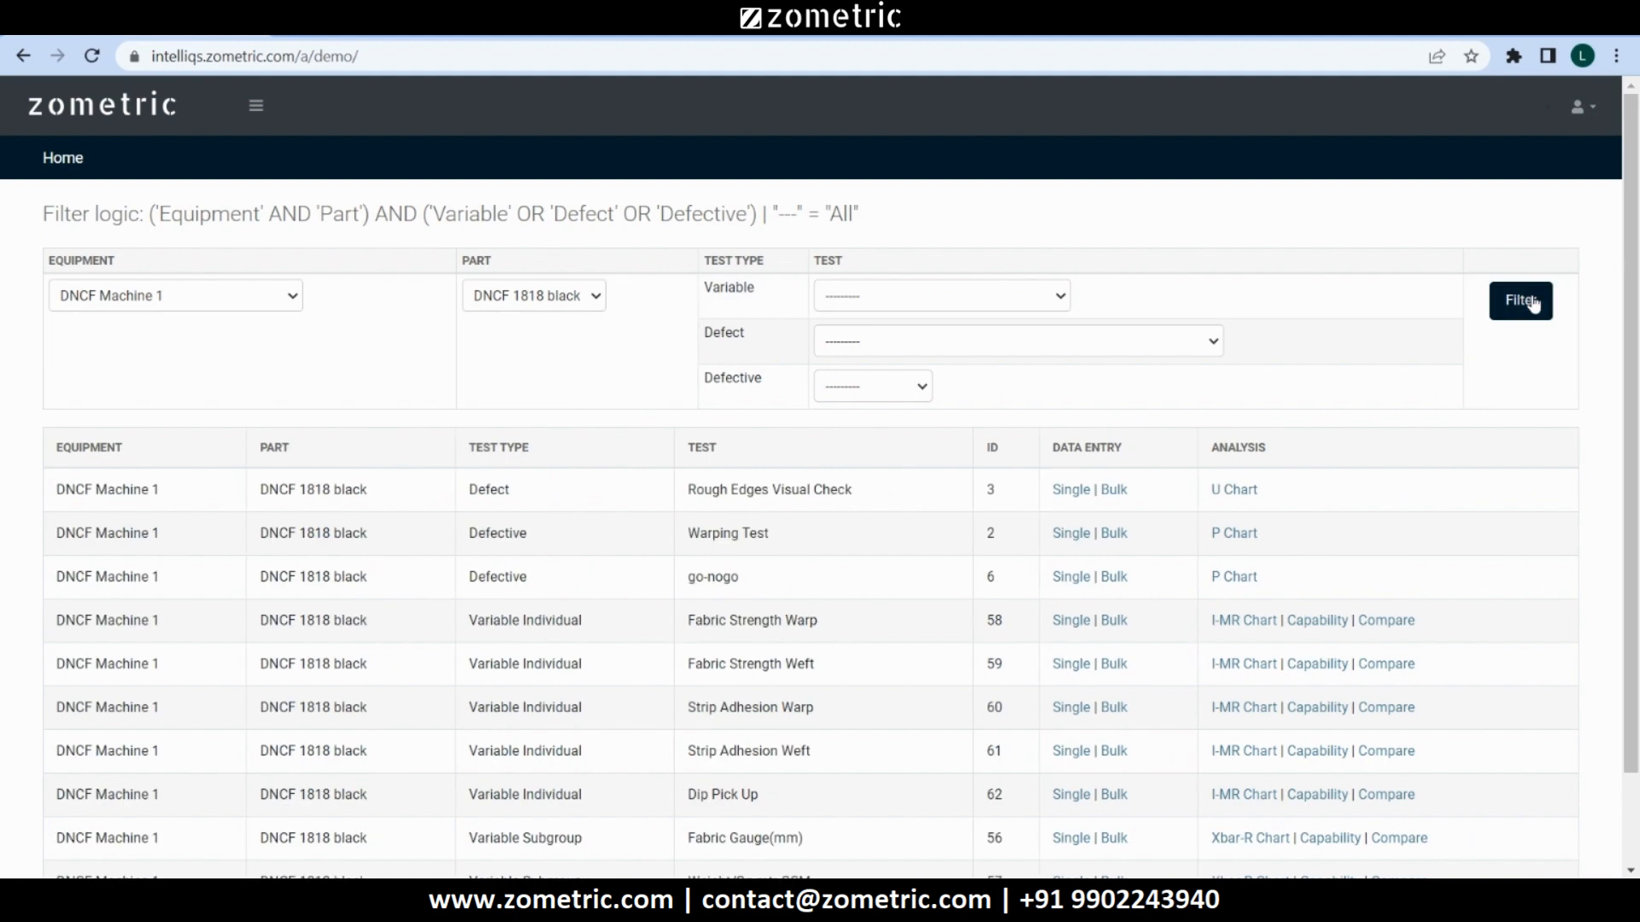
- Highlight the filtered DNCF 1818 black tests and the Fabric Strength Weft row
drag(47, 491, 1520, 829)
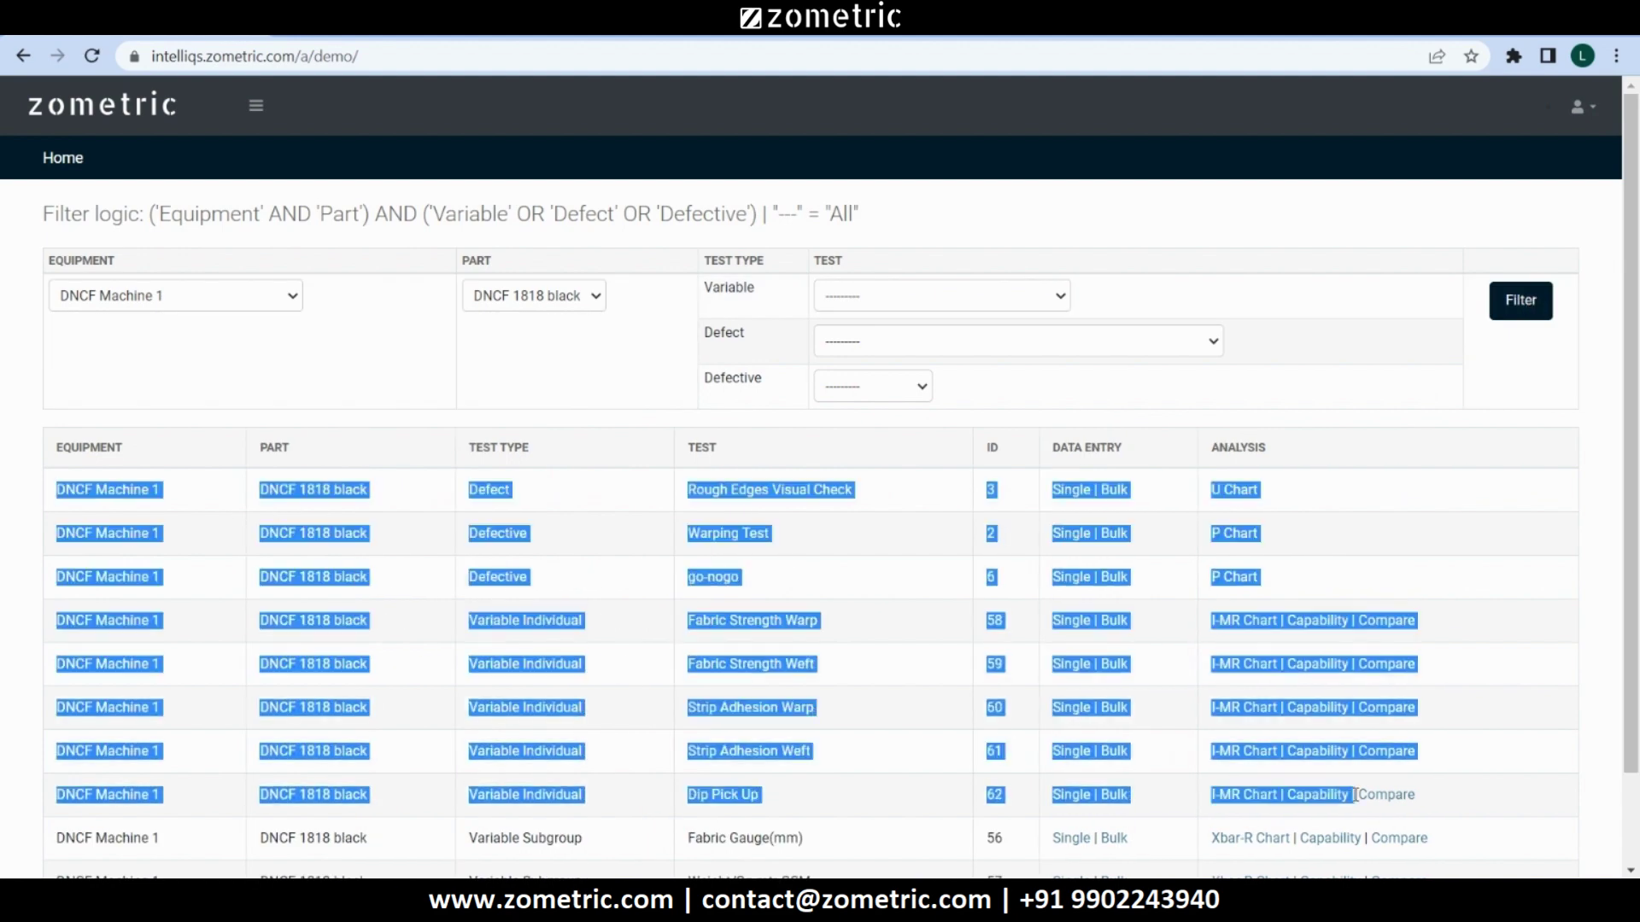
click(1522, 830)
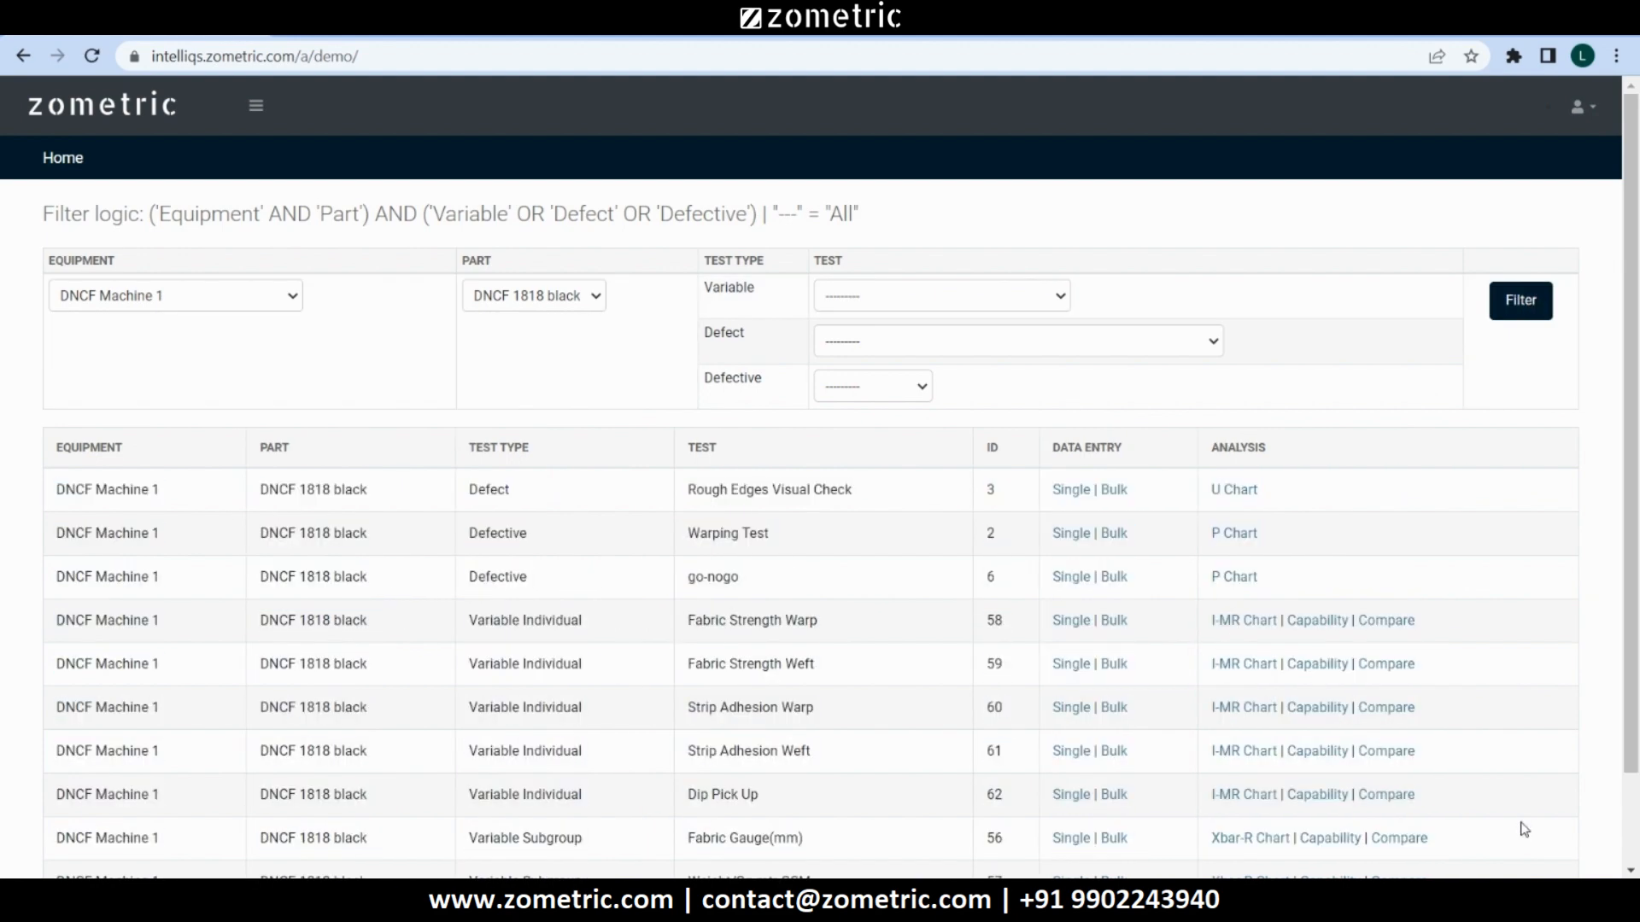
drag(47, 666, 823, 666)
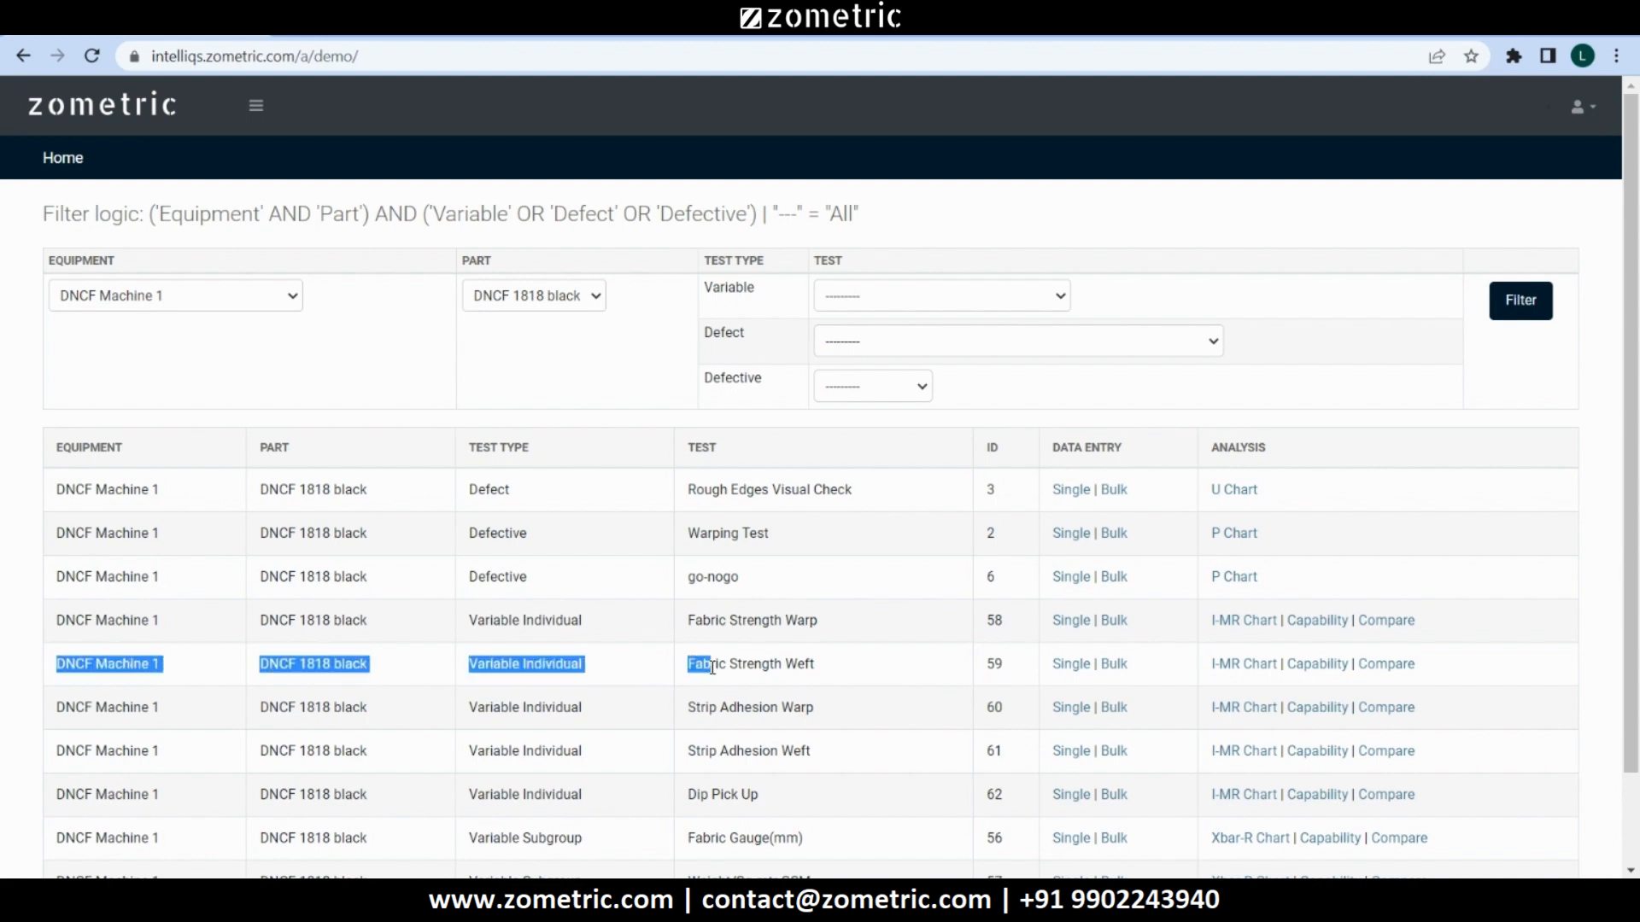
- Open Single data entry for Fabric Strength Weft and review its equipment, part and spec limit headings
click(1065, 663)
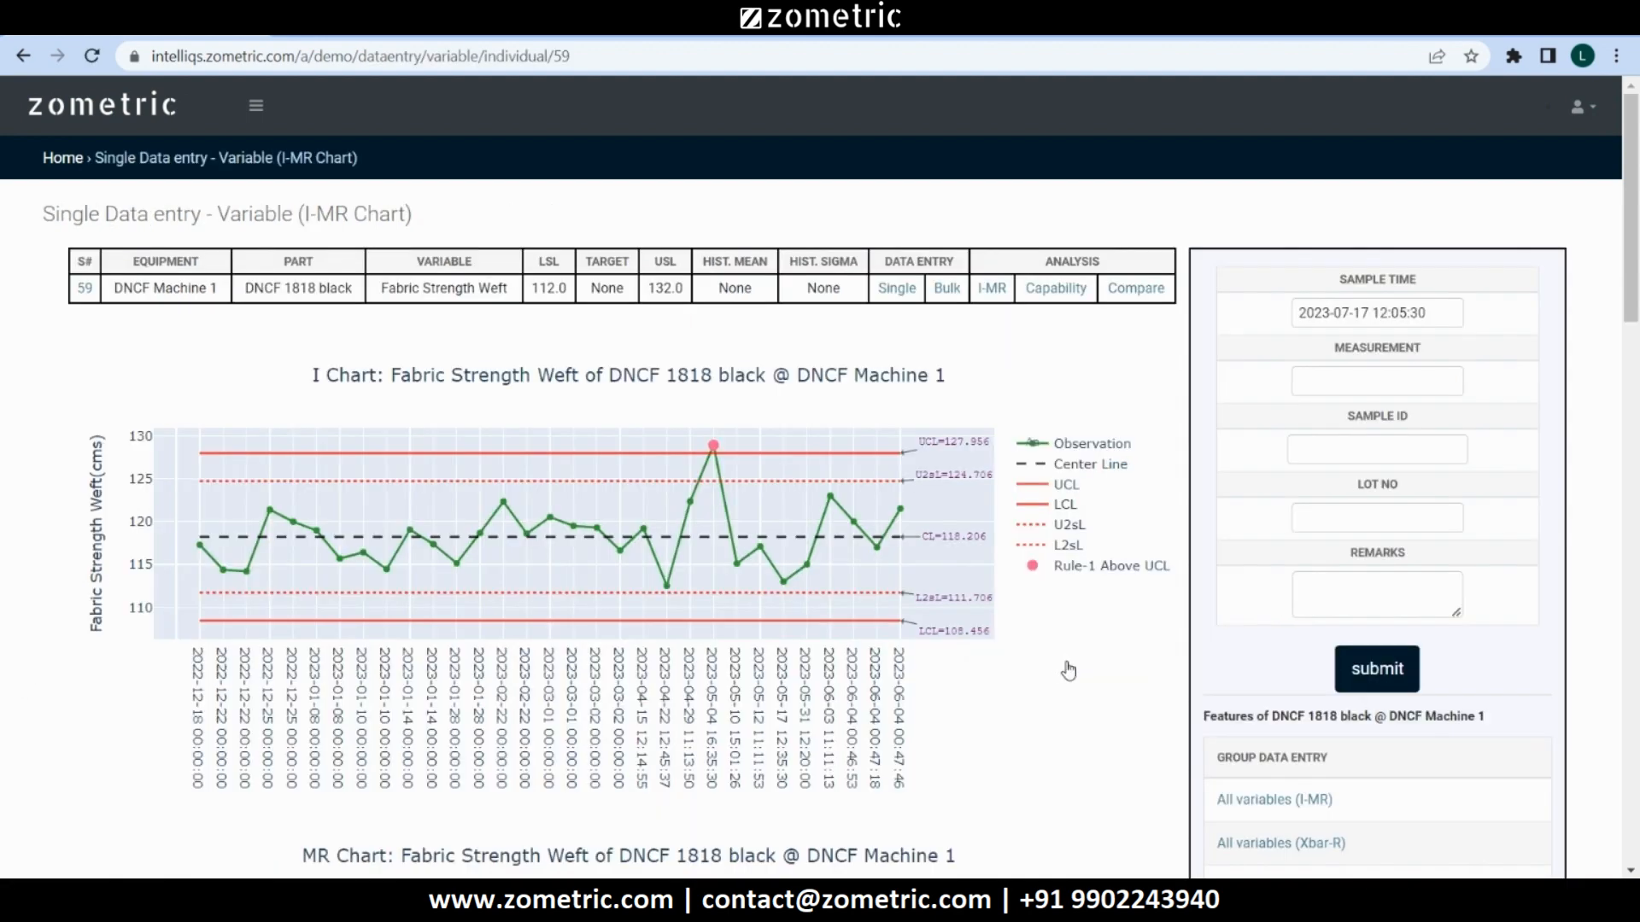
drag(128, 262, 692, 269)
click(272, 265)
click(514, 235)
click(733, 227)
scroll(734, 226, down, 2)
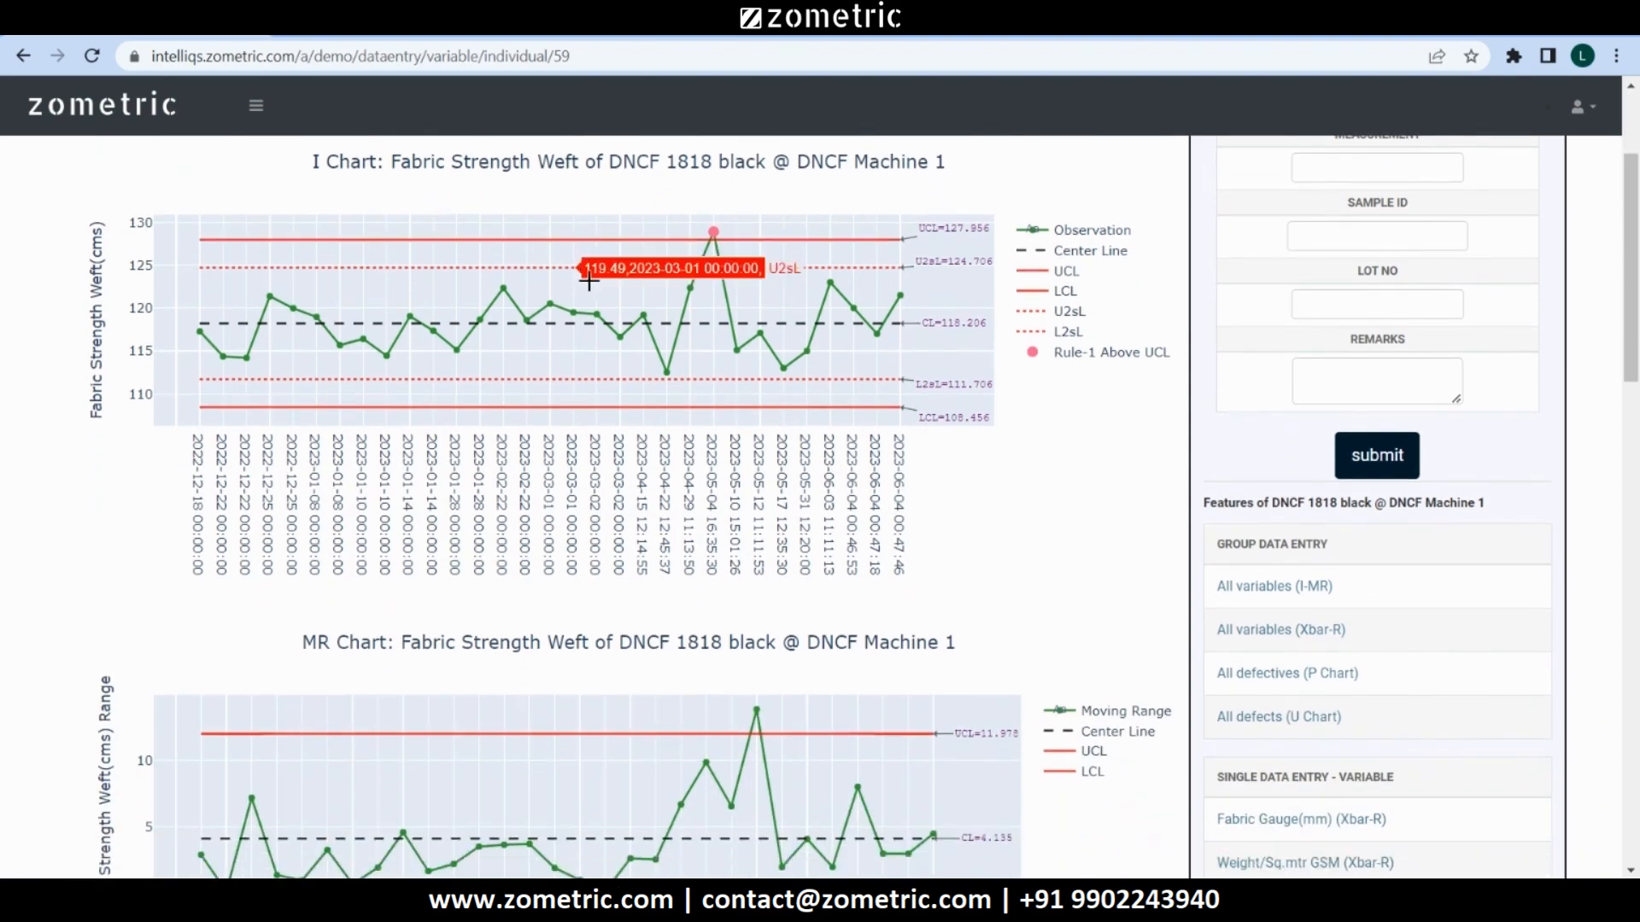
scroll(812, 377, down, 1)
scroll(500, 380, down, 2)
scroll(500, 380, down, 1)
scroll(37, 396, down, 2)
drag(73, 406, 70, 827)
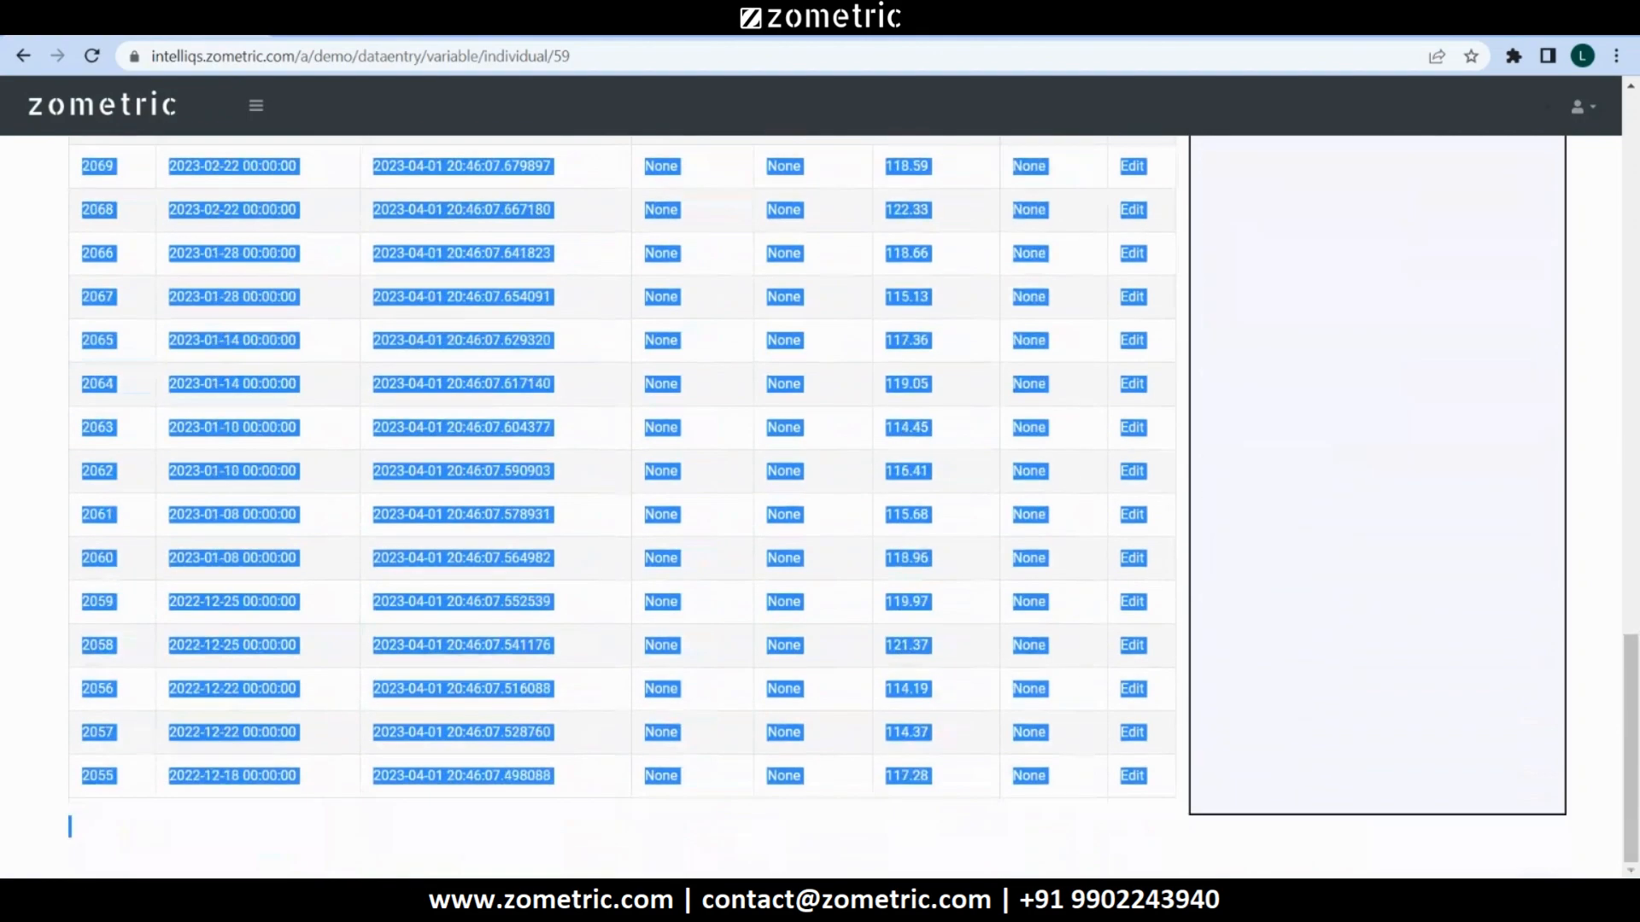
click(69, 826)
scroll(547, 831, up, 3)
scroll(547, 831, up, 10)
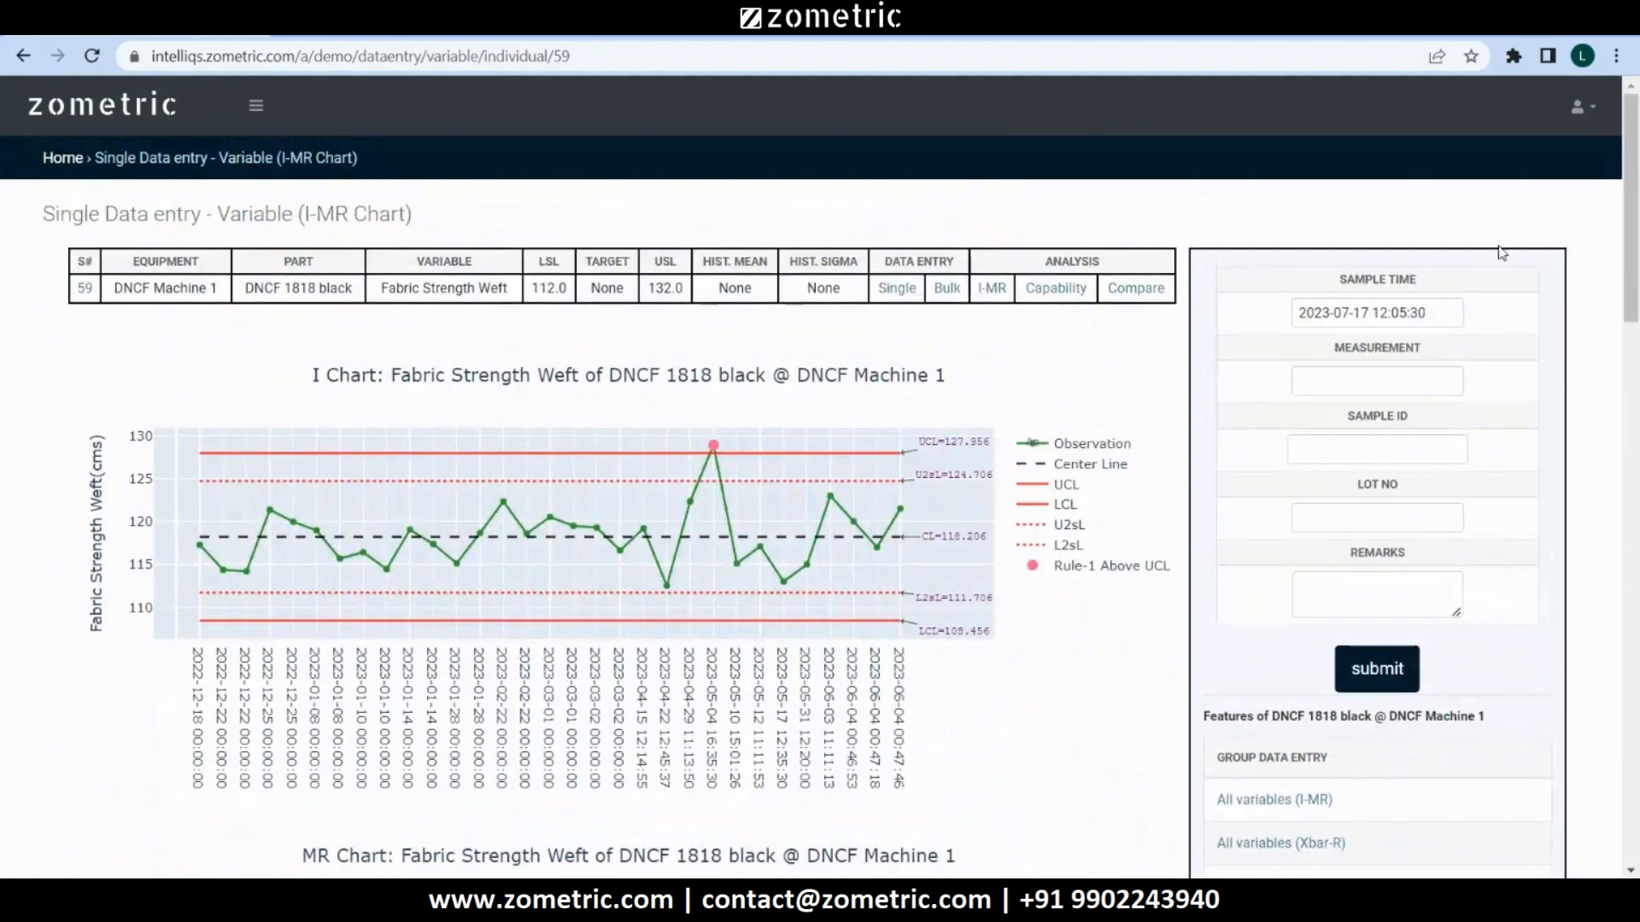
- Submit a Fabric Strength Weft measurement of 112 with sample time 2023-06-17
click(1343, 323)
key(BackSpace)
text(6)
click(1516, 323)
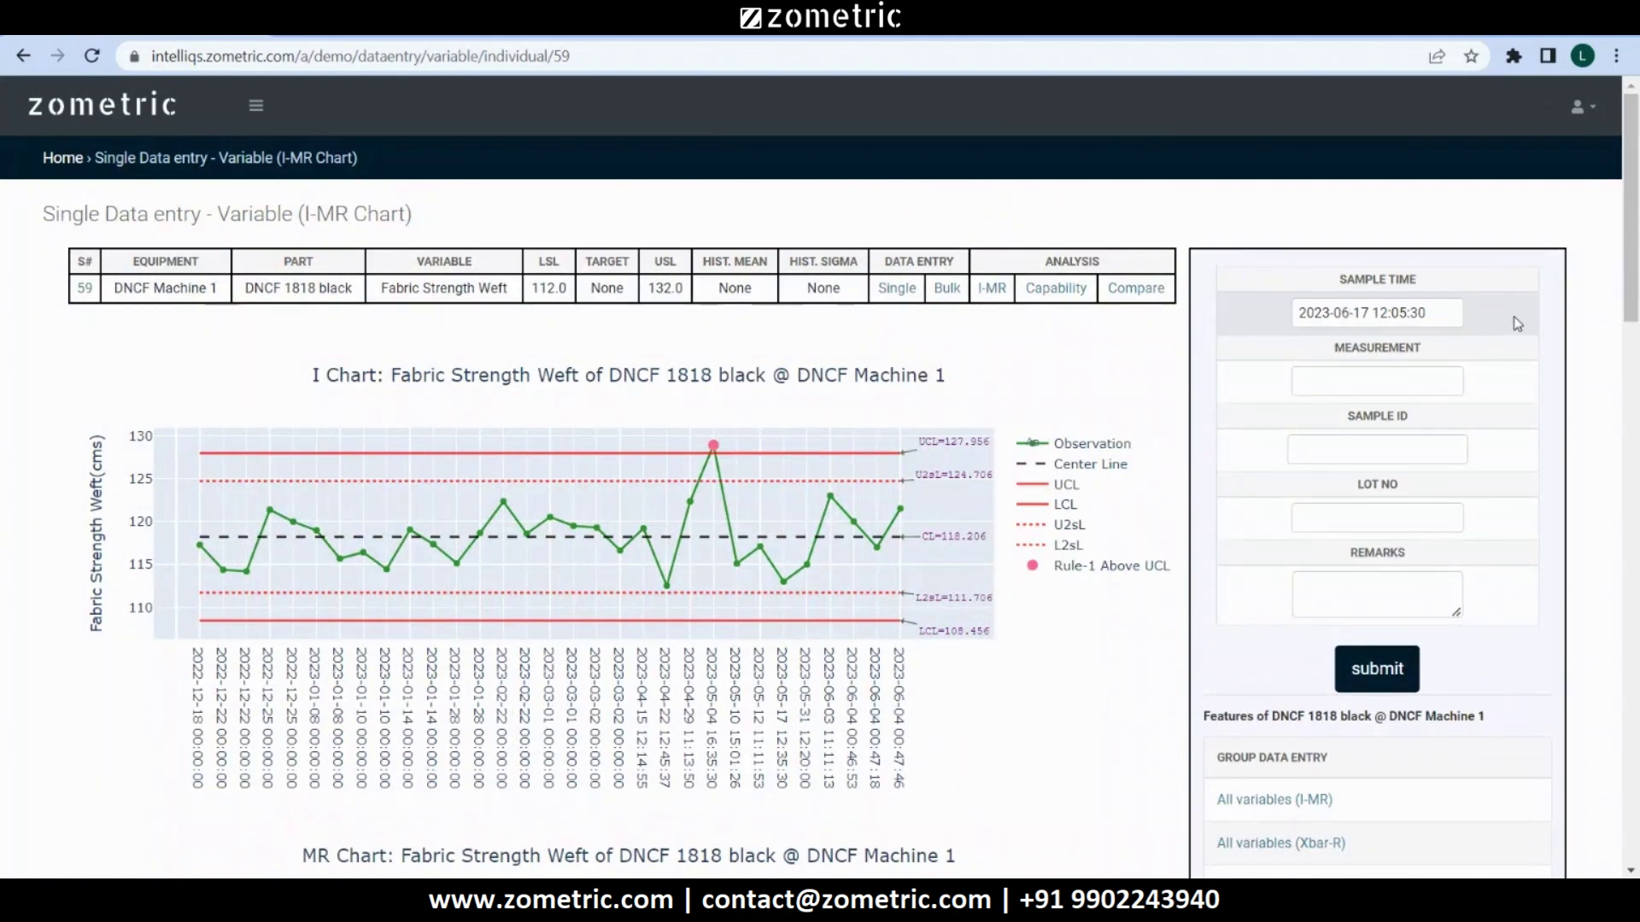
click(1368, 379)
text(112)
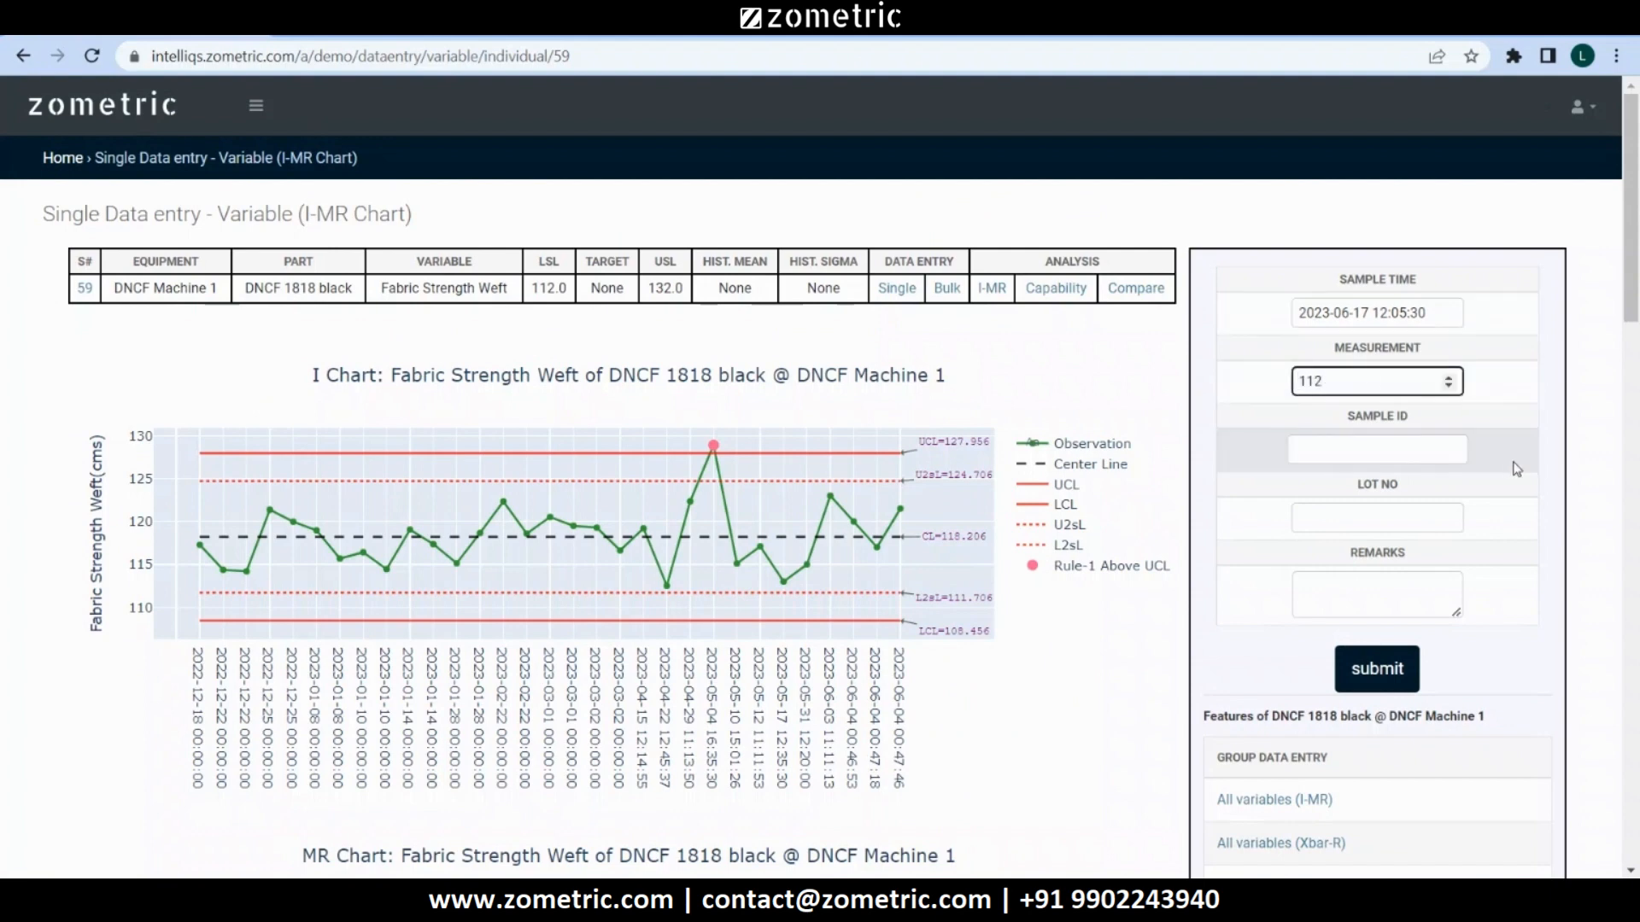
click(1378, 449)
click(1377, 508)
click(1354, 590)
click(1493, 650)
click(1380, 673)
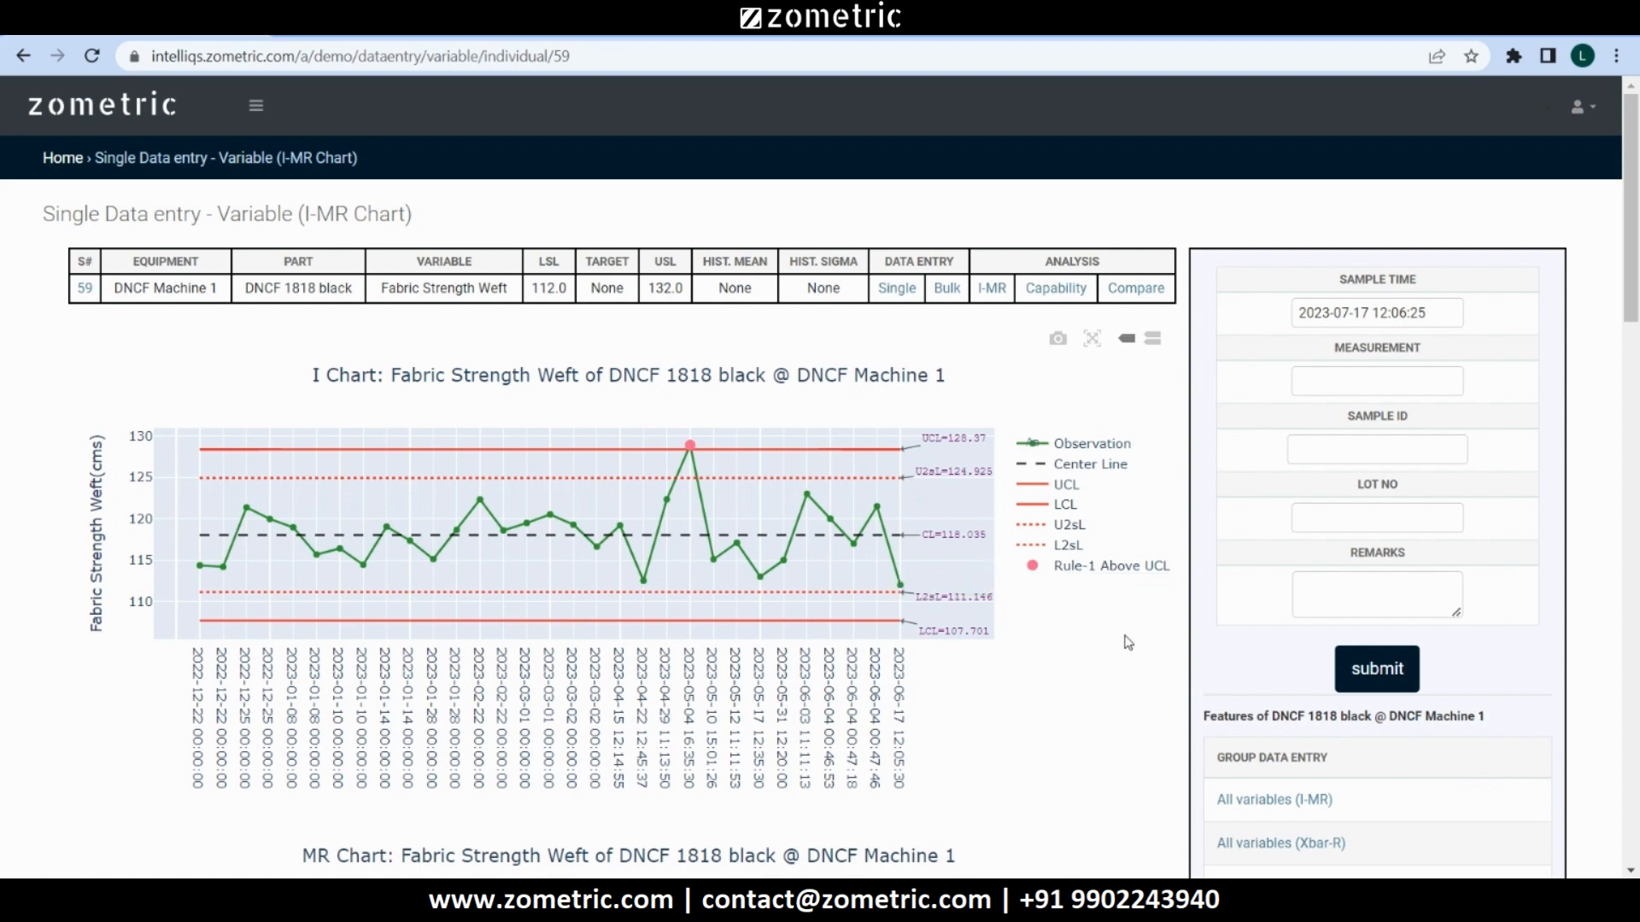
- Paste the spreadsheet's A2:C32 timestamps, values and lot numbers into the Fabric Strength Weft bulk grid
click(949, 291)
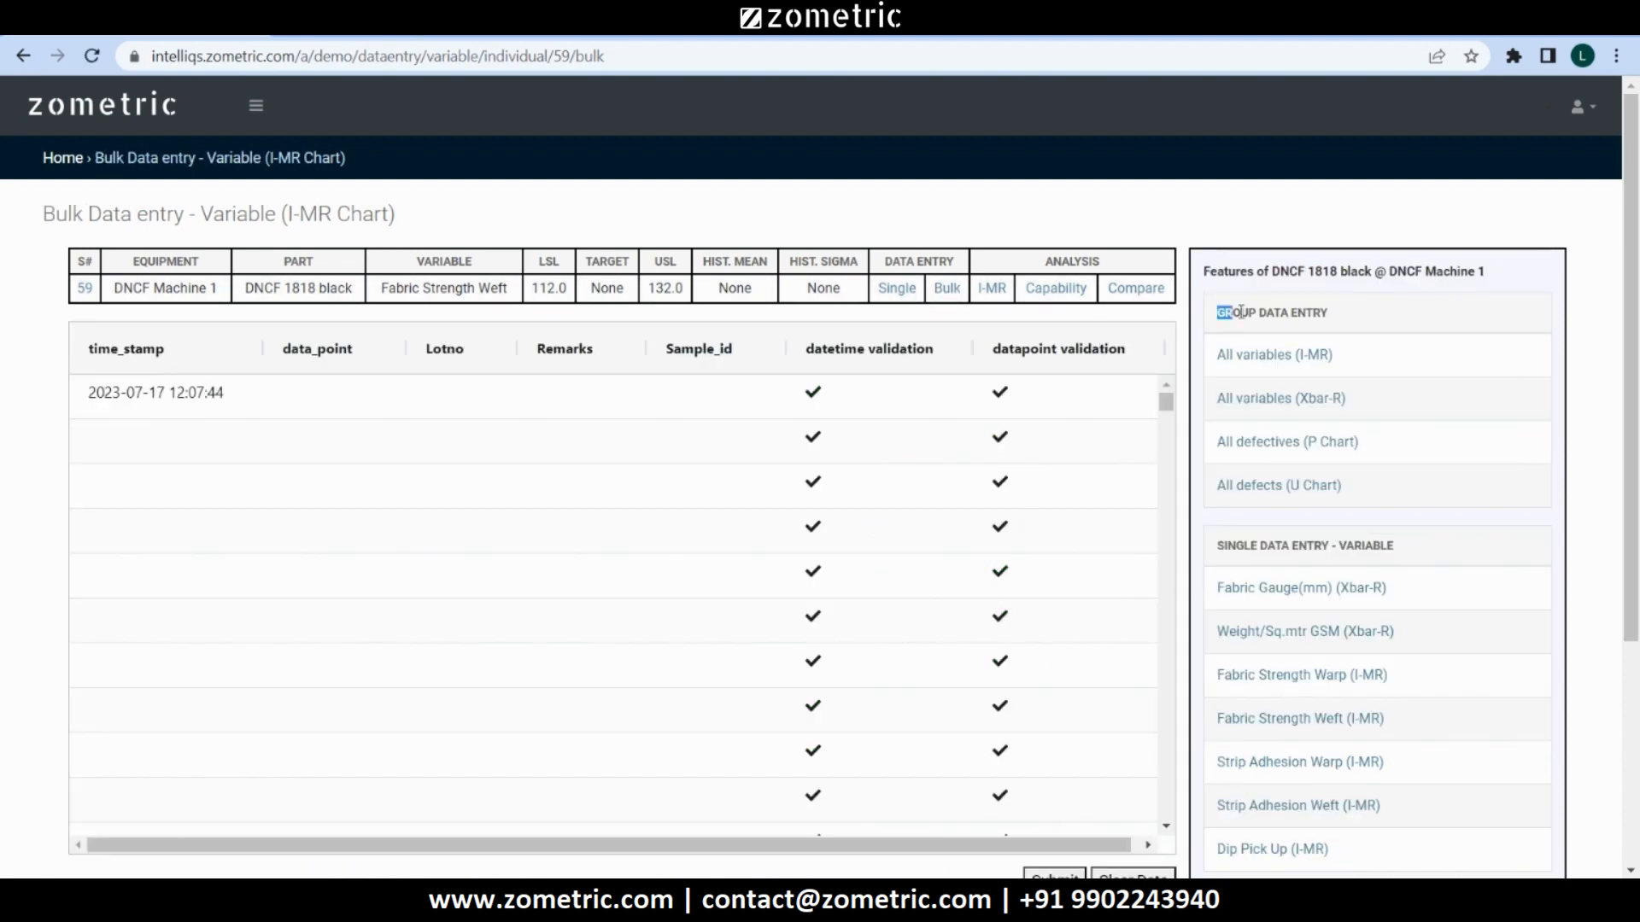
click(100, 398)
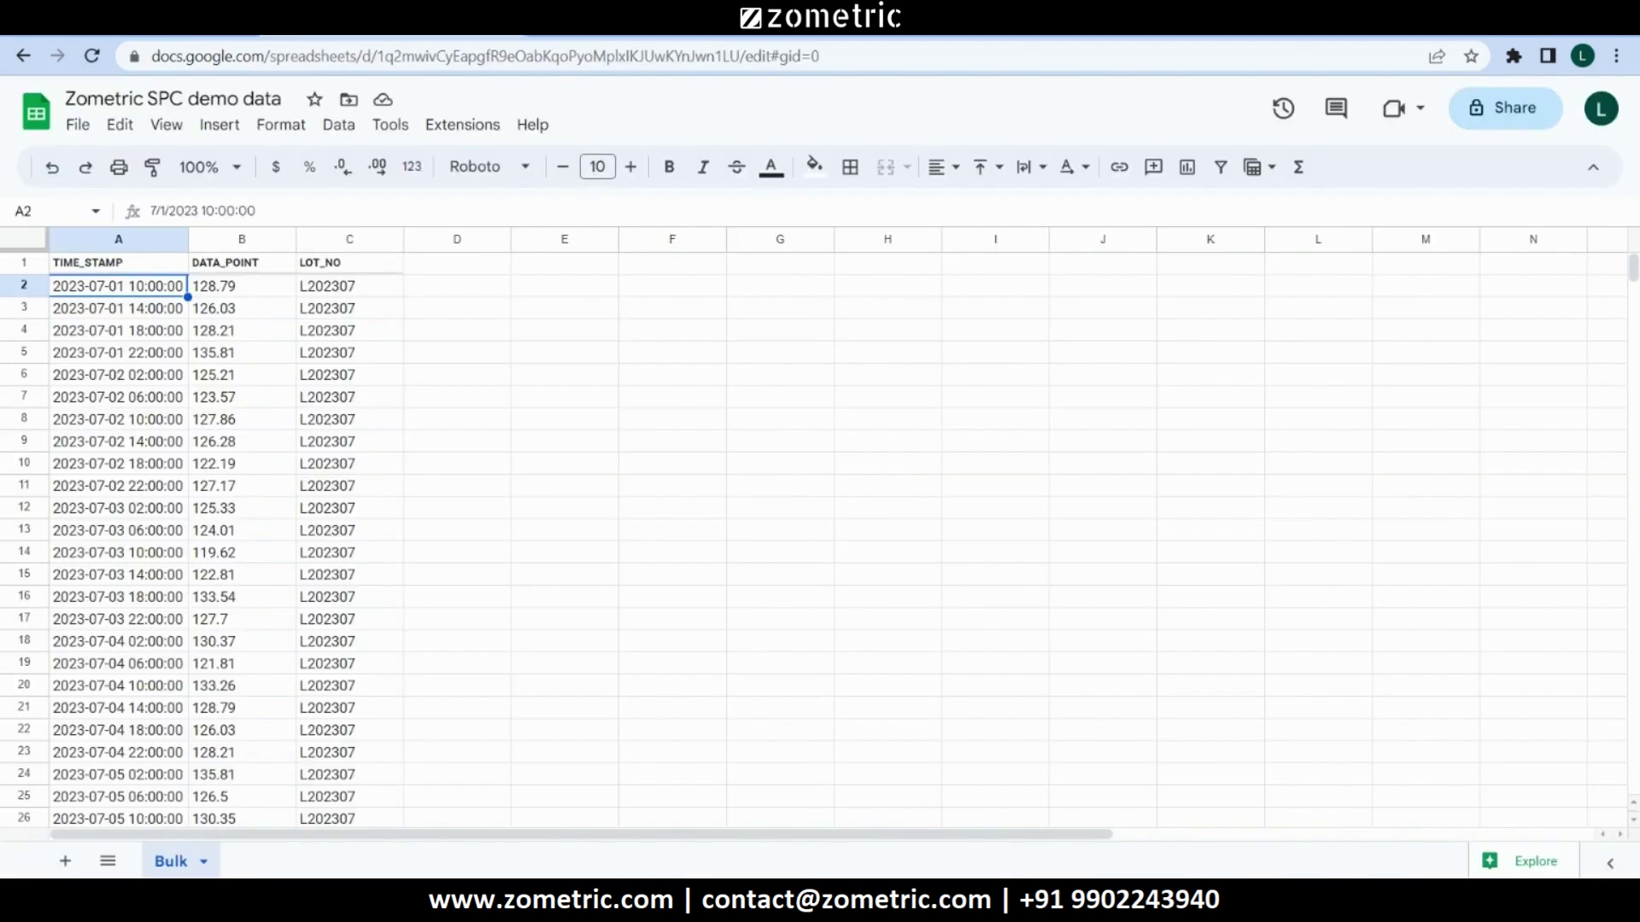
key(shift+Right)
key(shift+Right)
key(shift+Down)
key(shift+Down)
key(shift+Down)
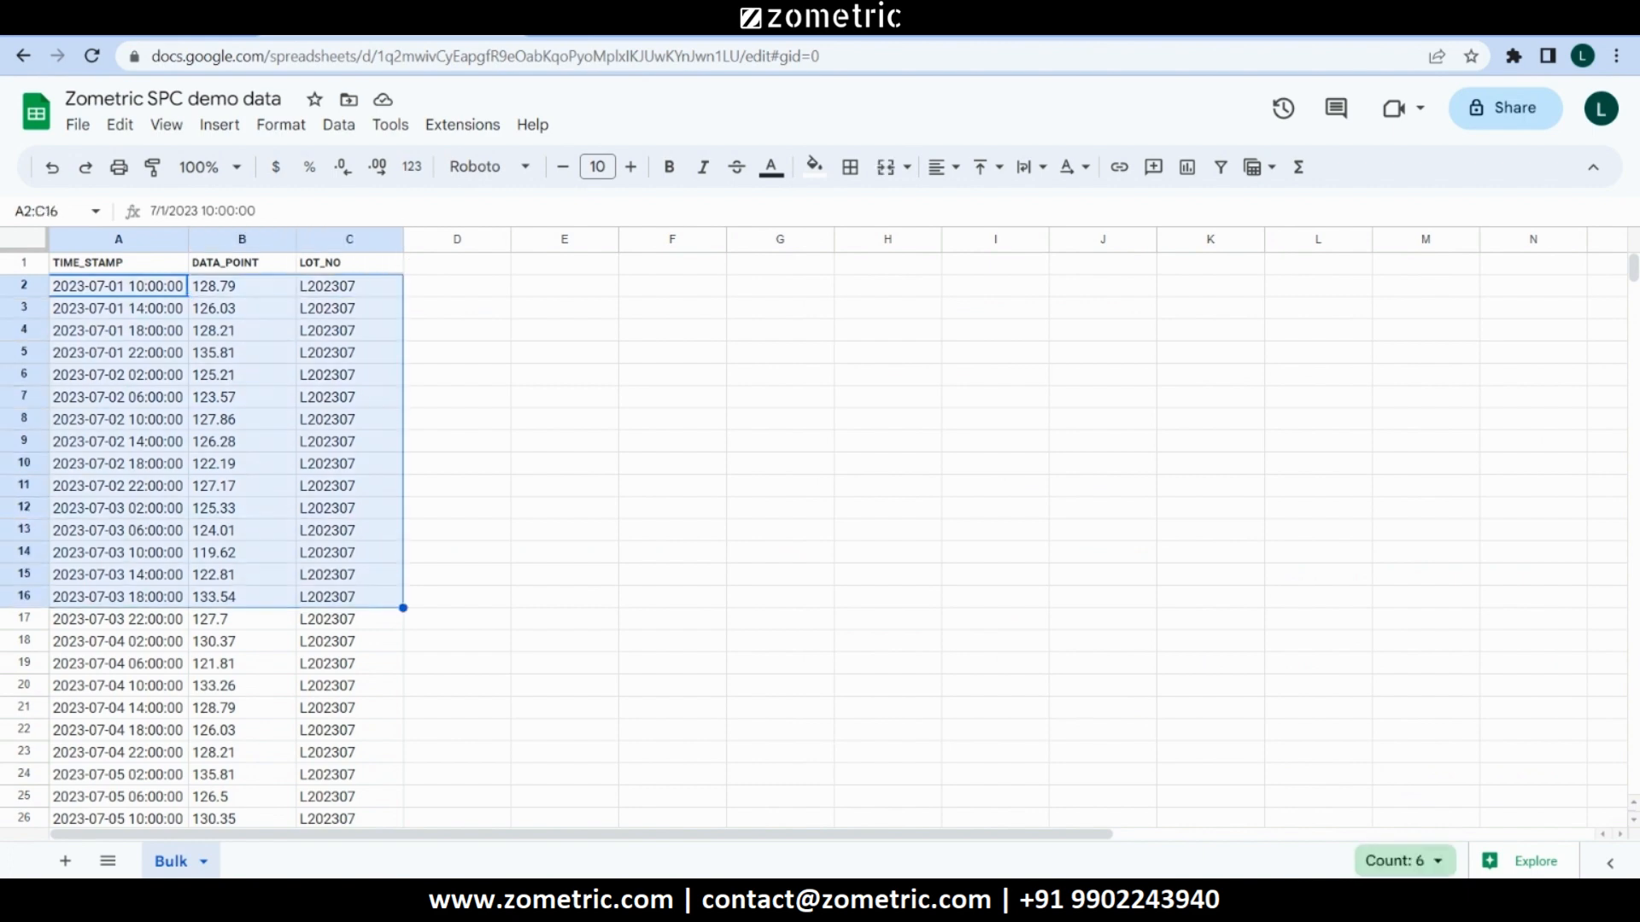
key(shift+Down)
key(shift+Down)
key(shift+Down)
key(ctrl+c)
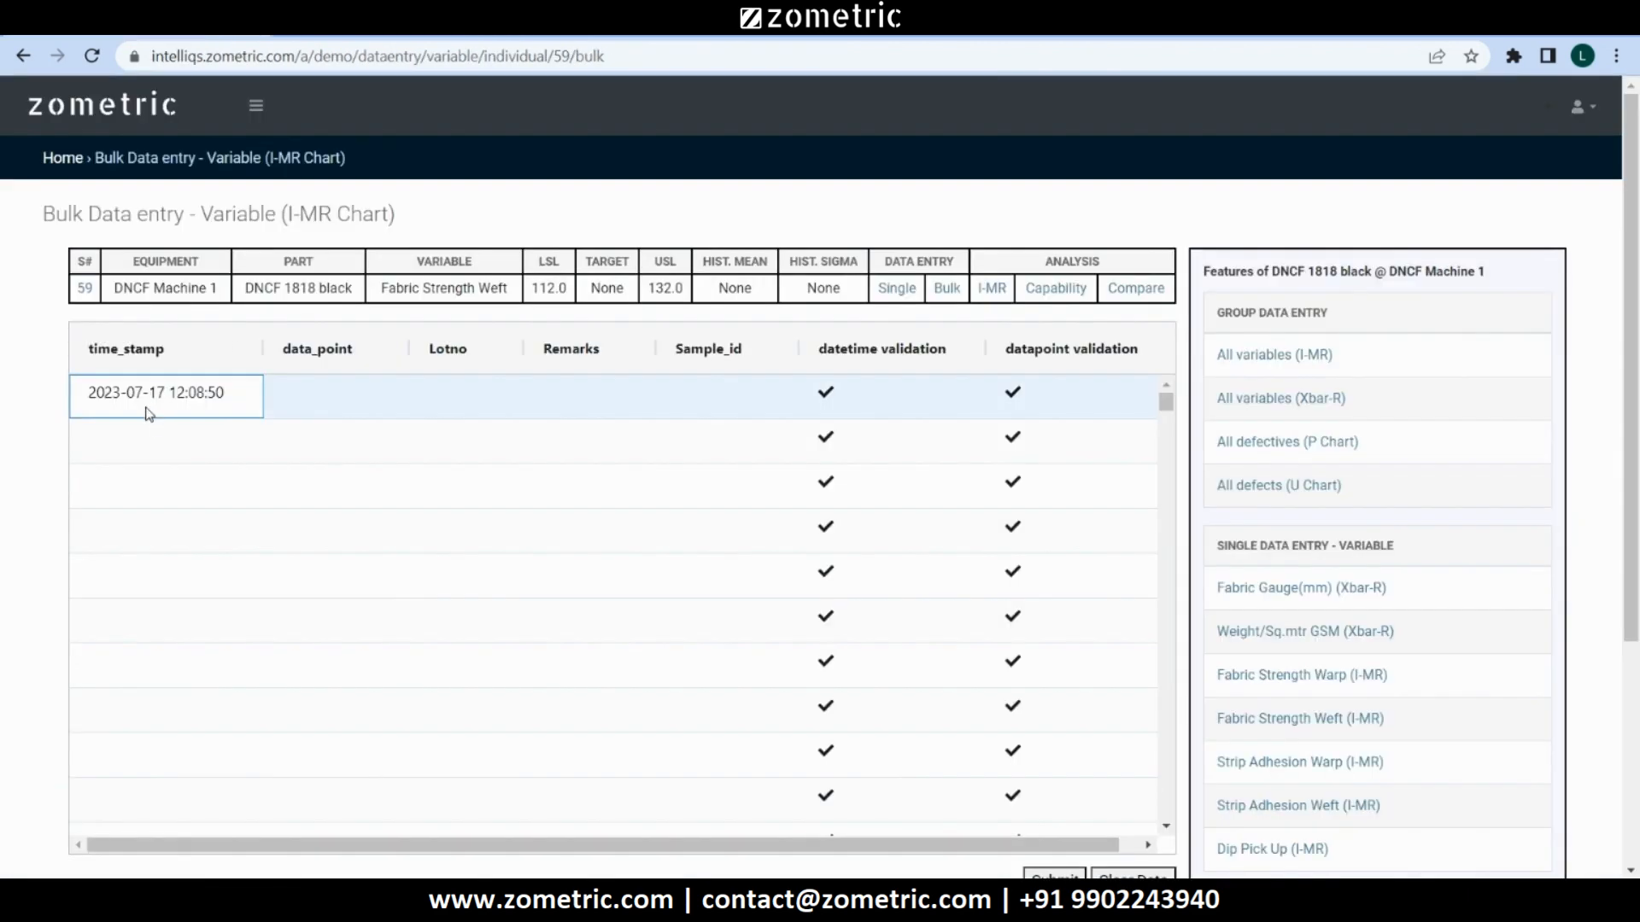
key(ctrl+v)
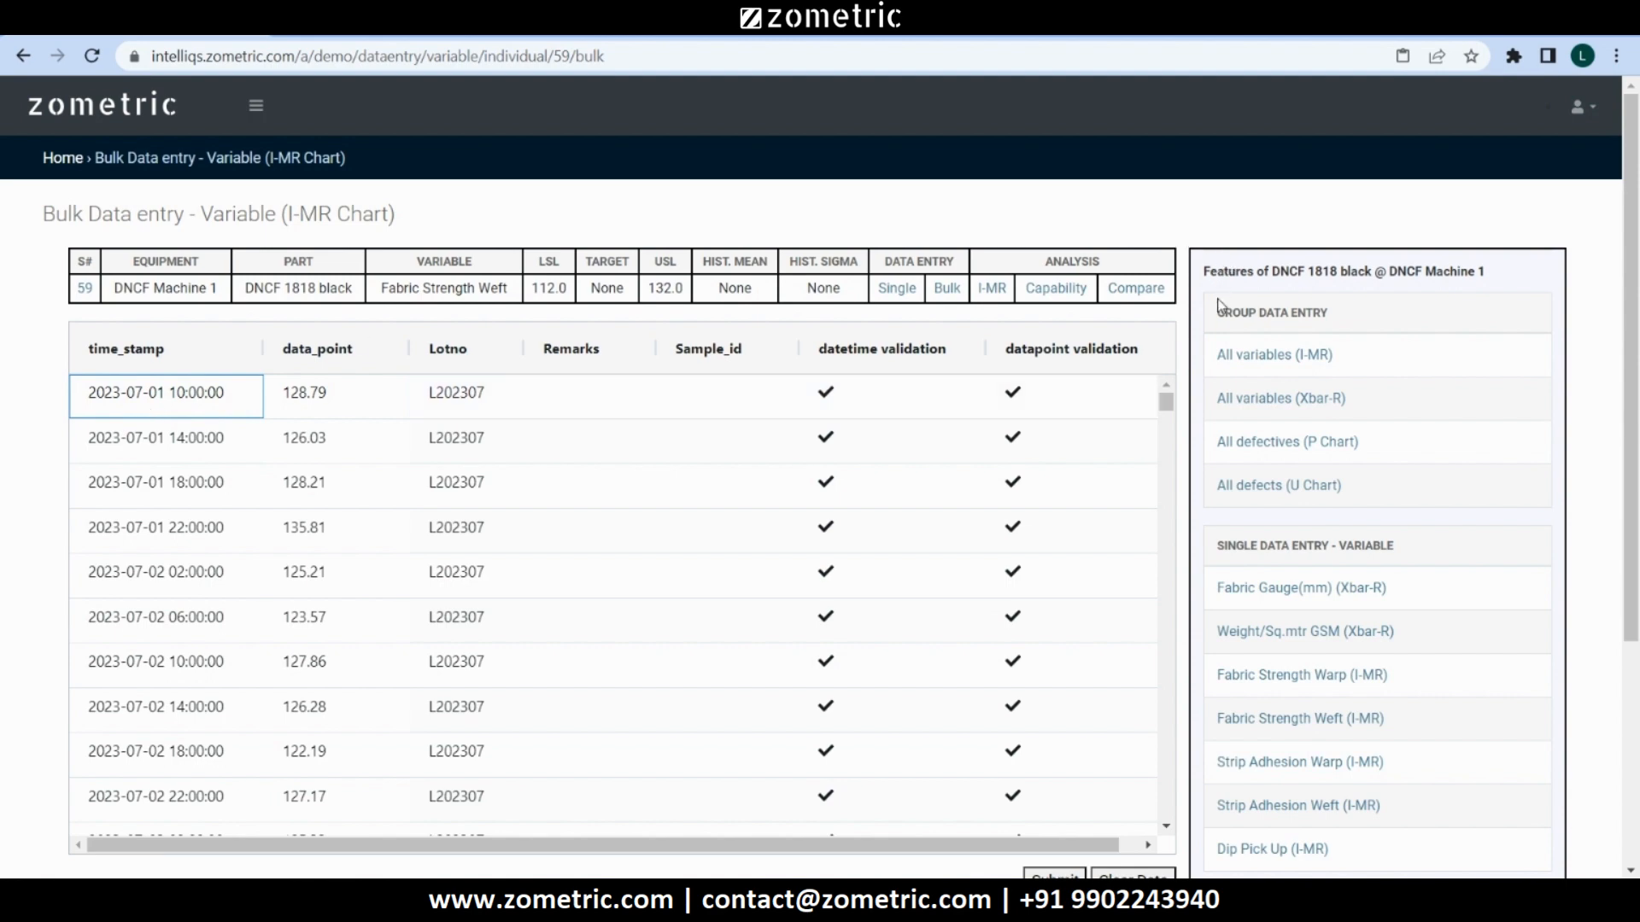
drag(1220, 313, 1349, 322)
click(1353, 329)
- Open Group Data entry for all I-MR variables of DNCF 1818 black on DNCF Machine 1
click(1275, 363)
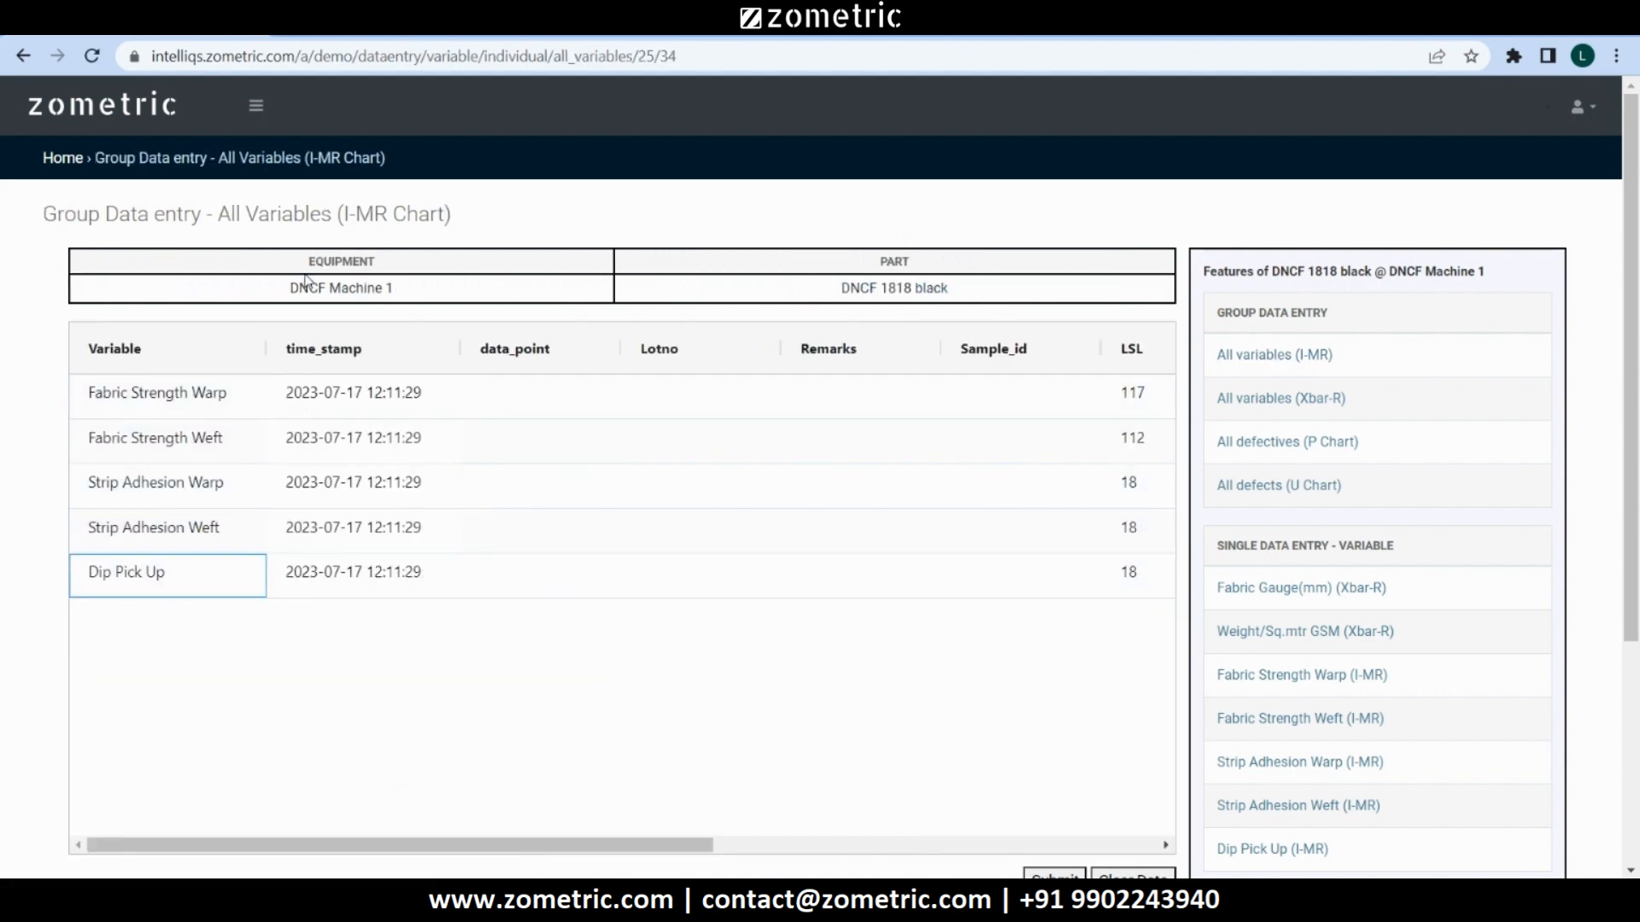
drag(296, 283, 440, 293)
click(624, 285)
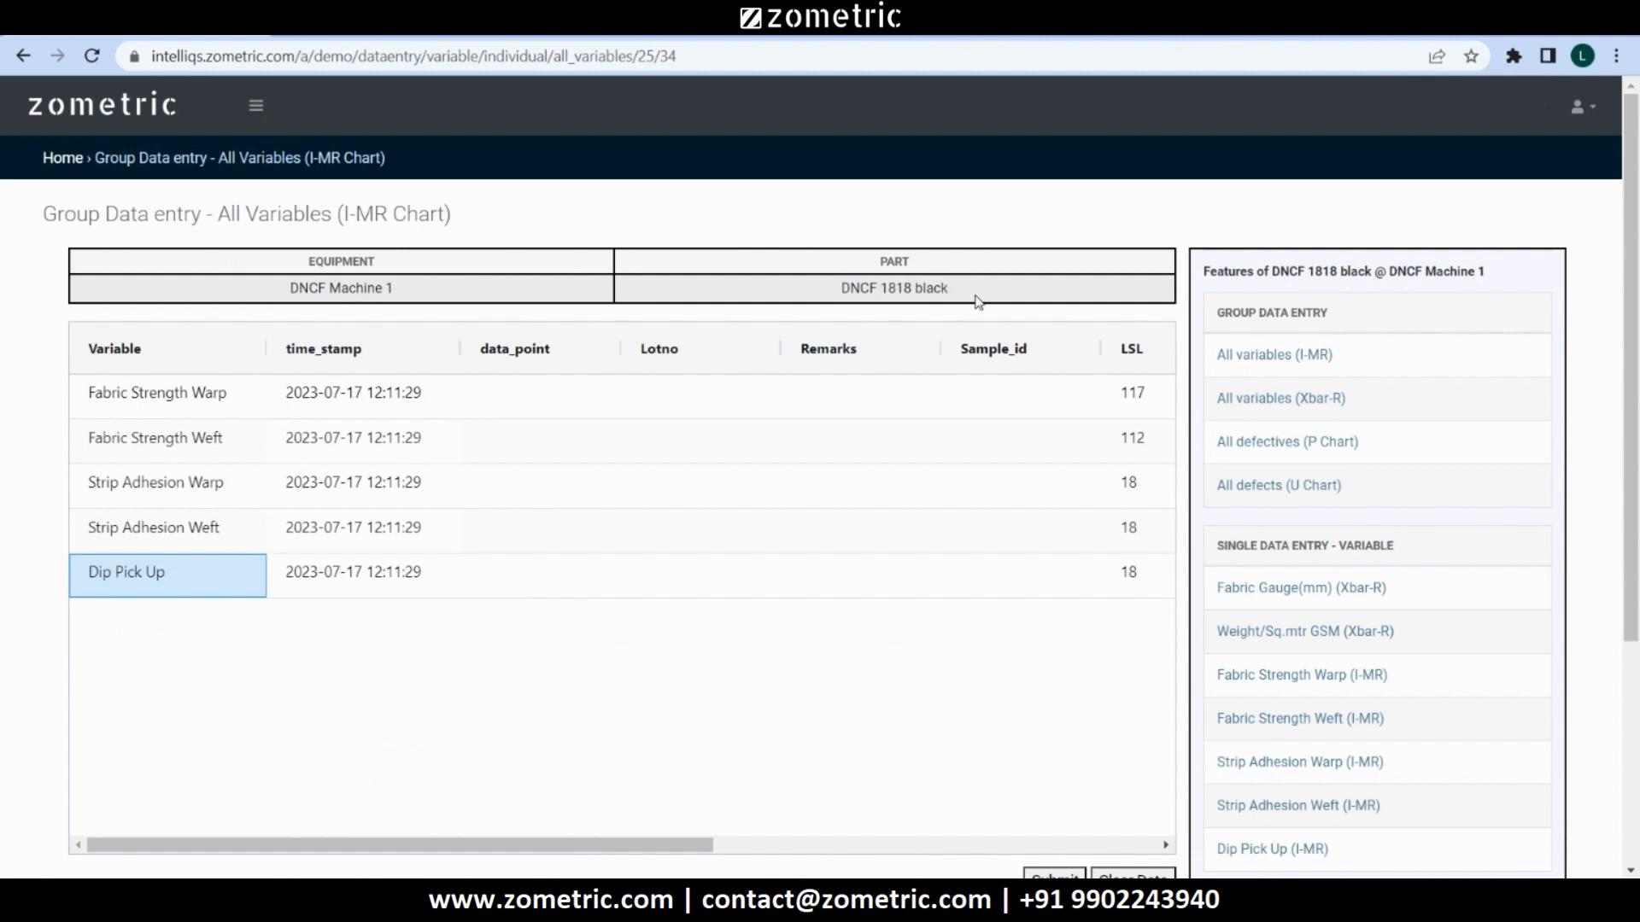
- Enter data points for Fabric Strength Warp, Strip Adhesion Warp and Dip Pick Up, then return to the bulk page
click(517, 394)
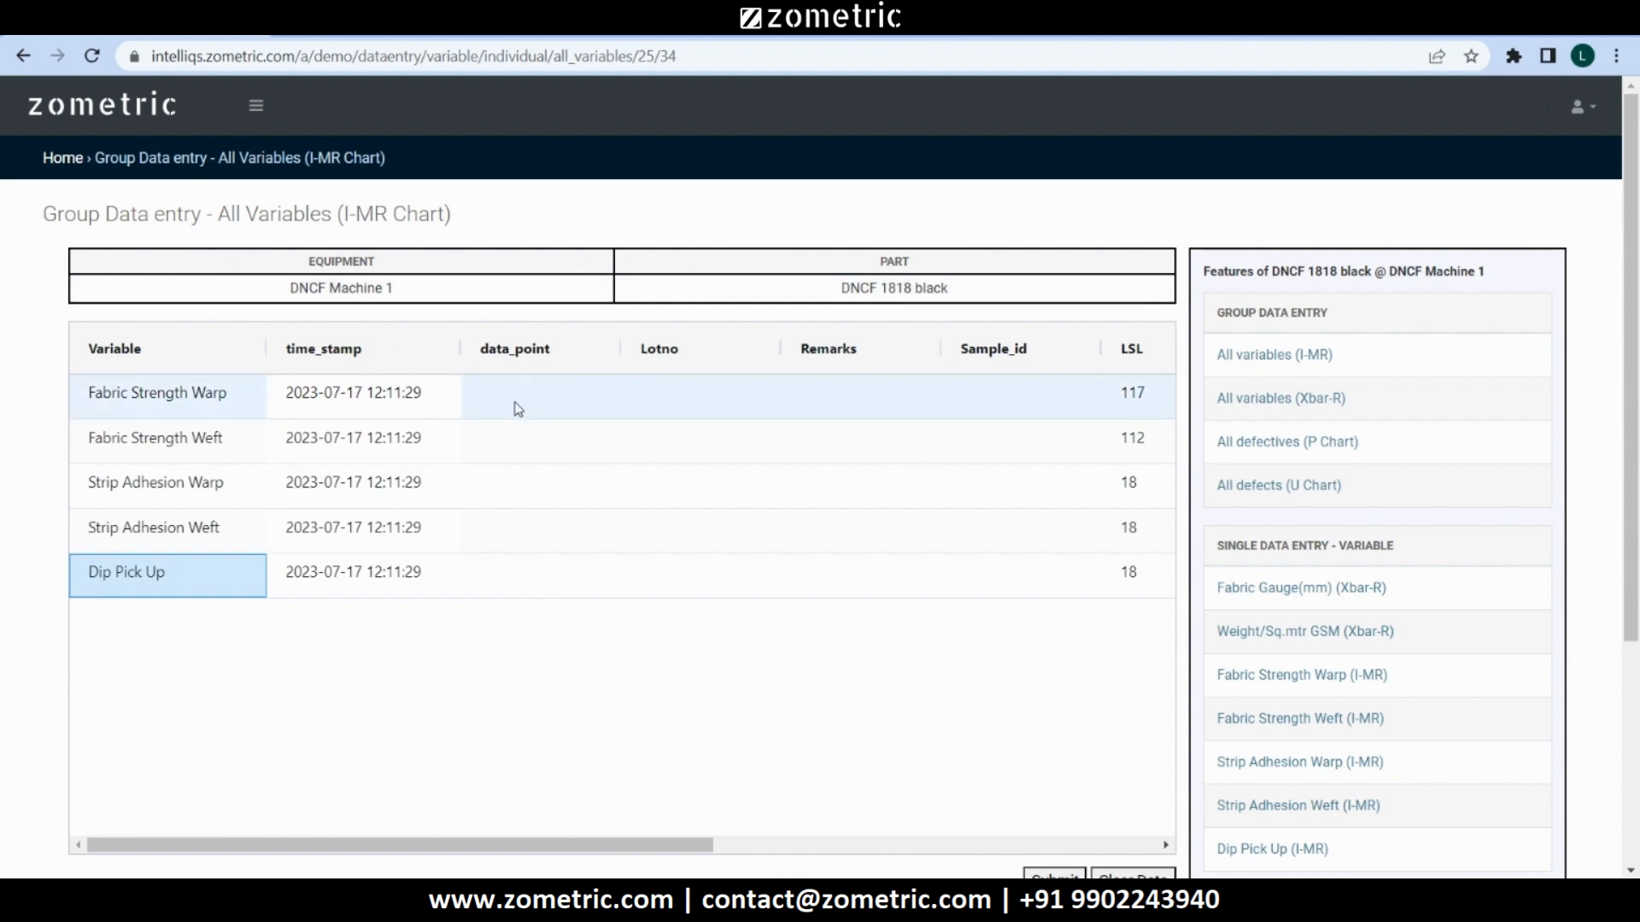
text(113)
click(519, 439)
text(114)
click(517, 484)
text(1719)
click(516, 586)
text(20)
click(22, 58)
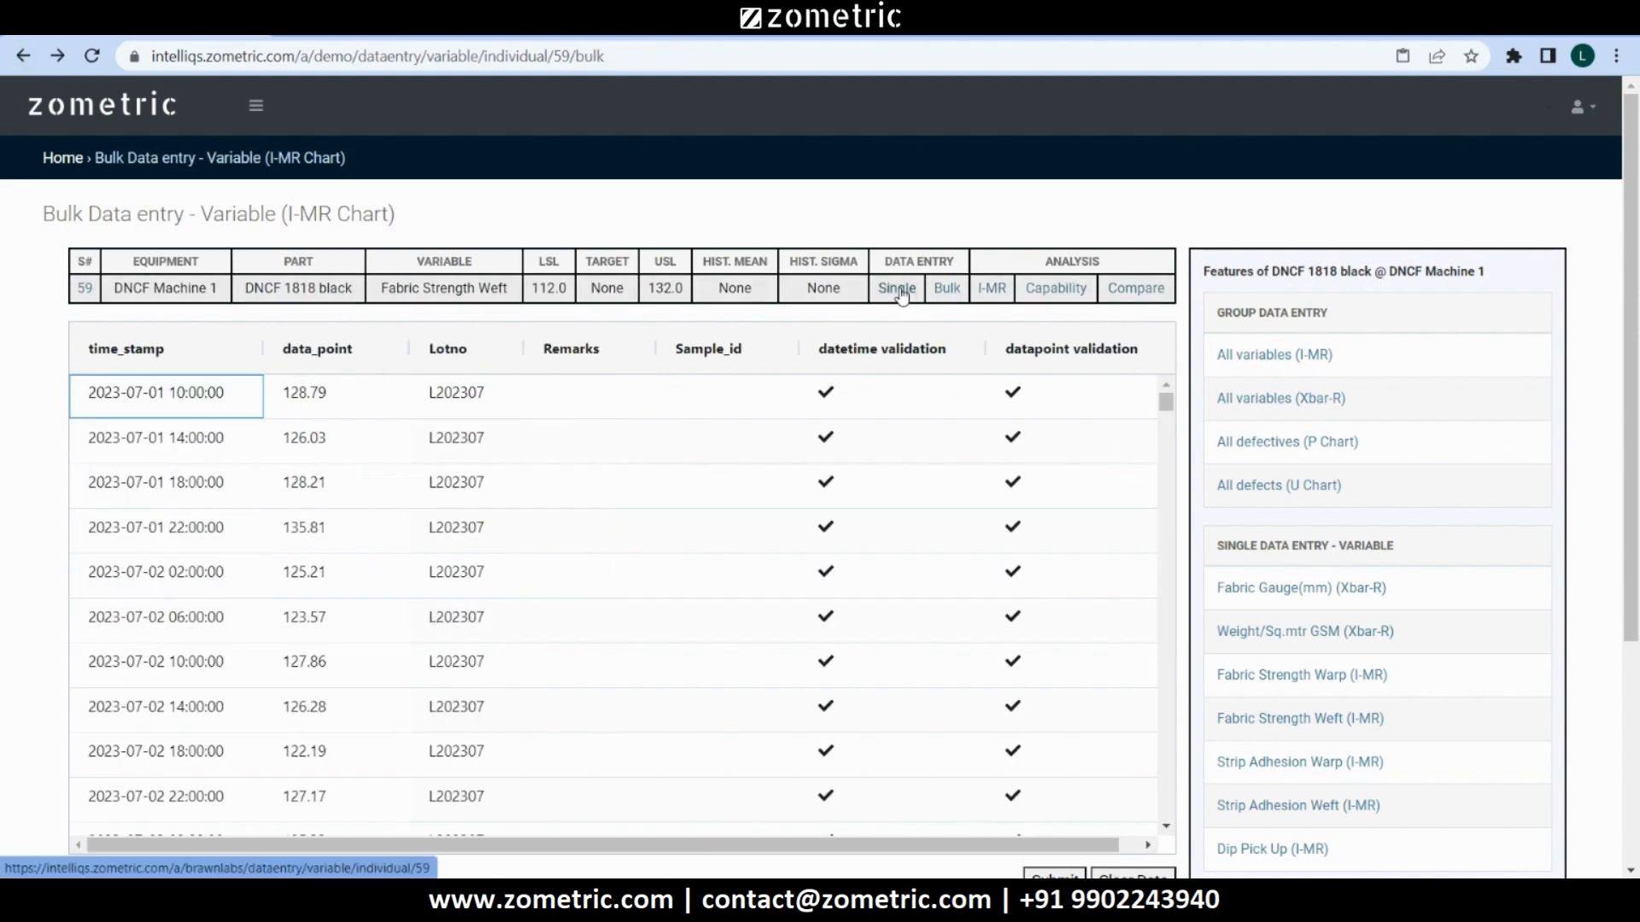
- Point out the Group Data entry heading in the sidebar
drag(1214, 320, 1371, 316)
click(1374, 316)
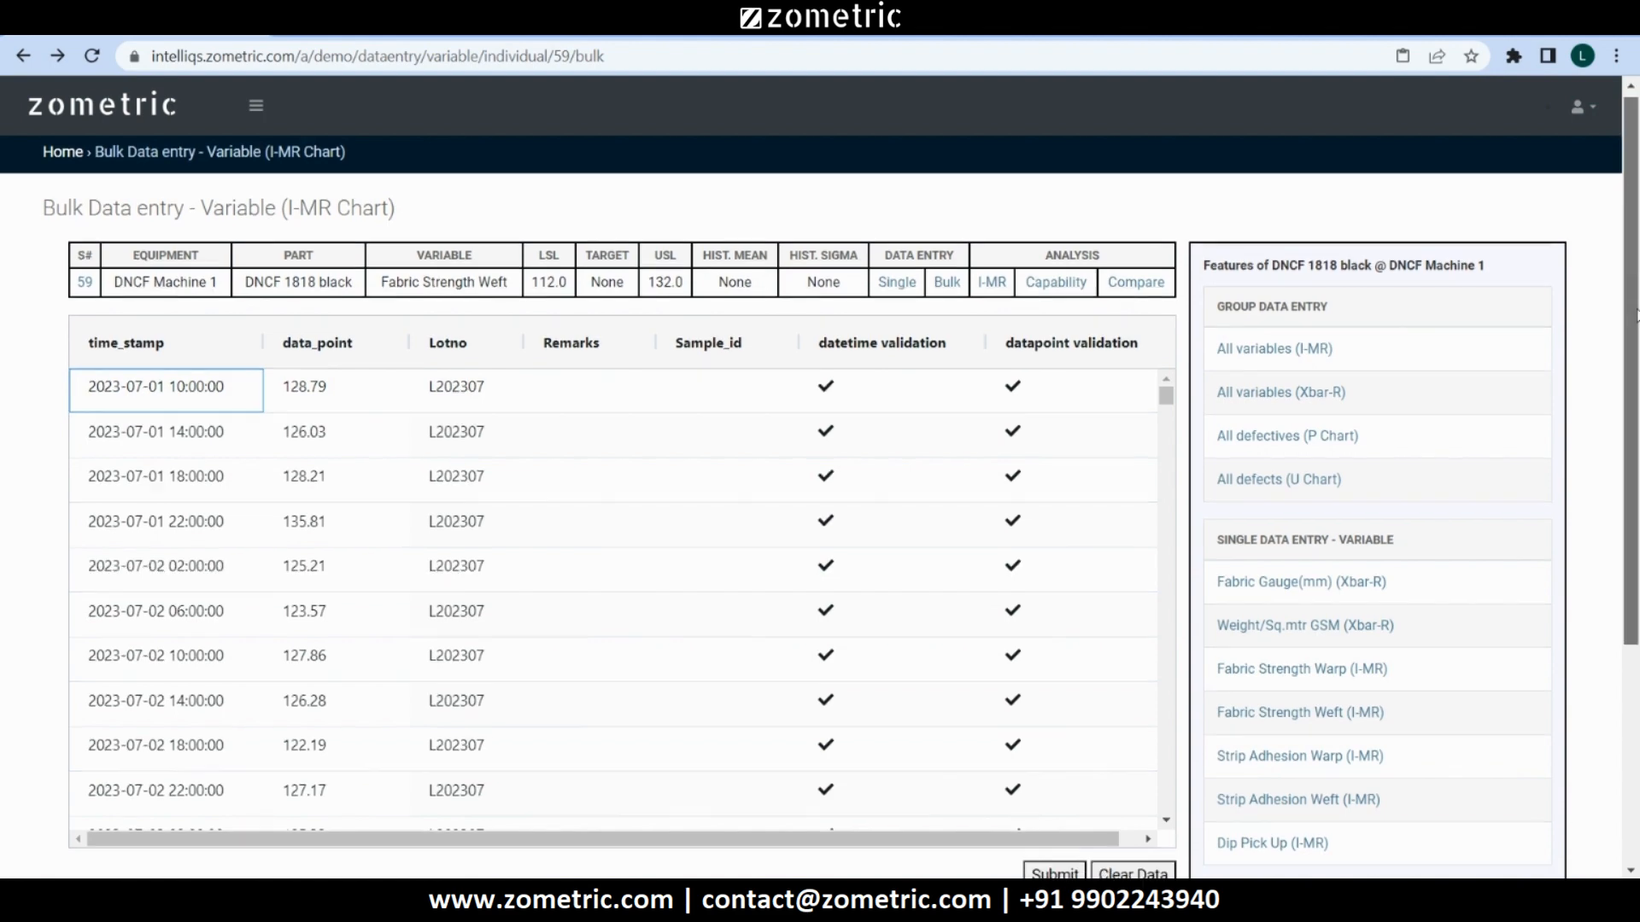
scroll(1486, 385, down, 3)
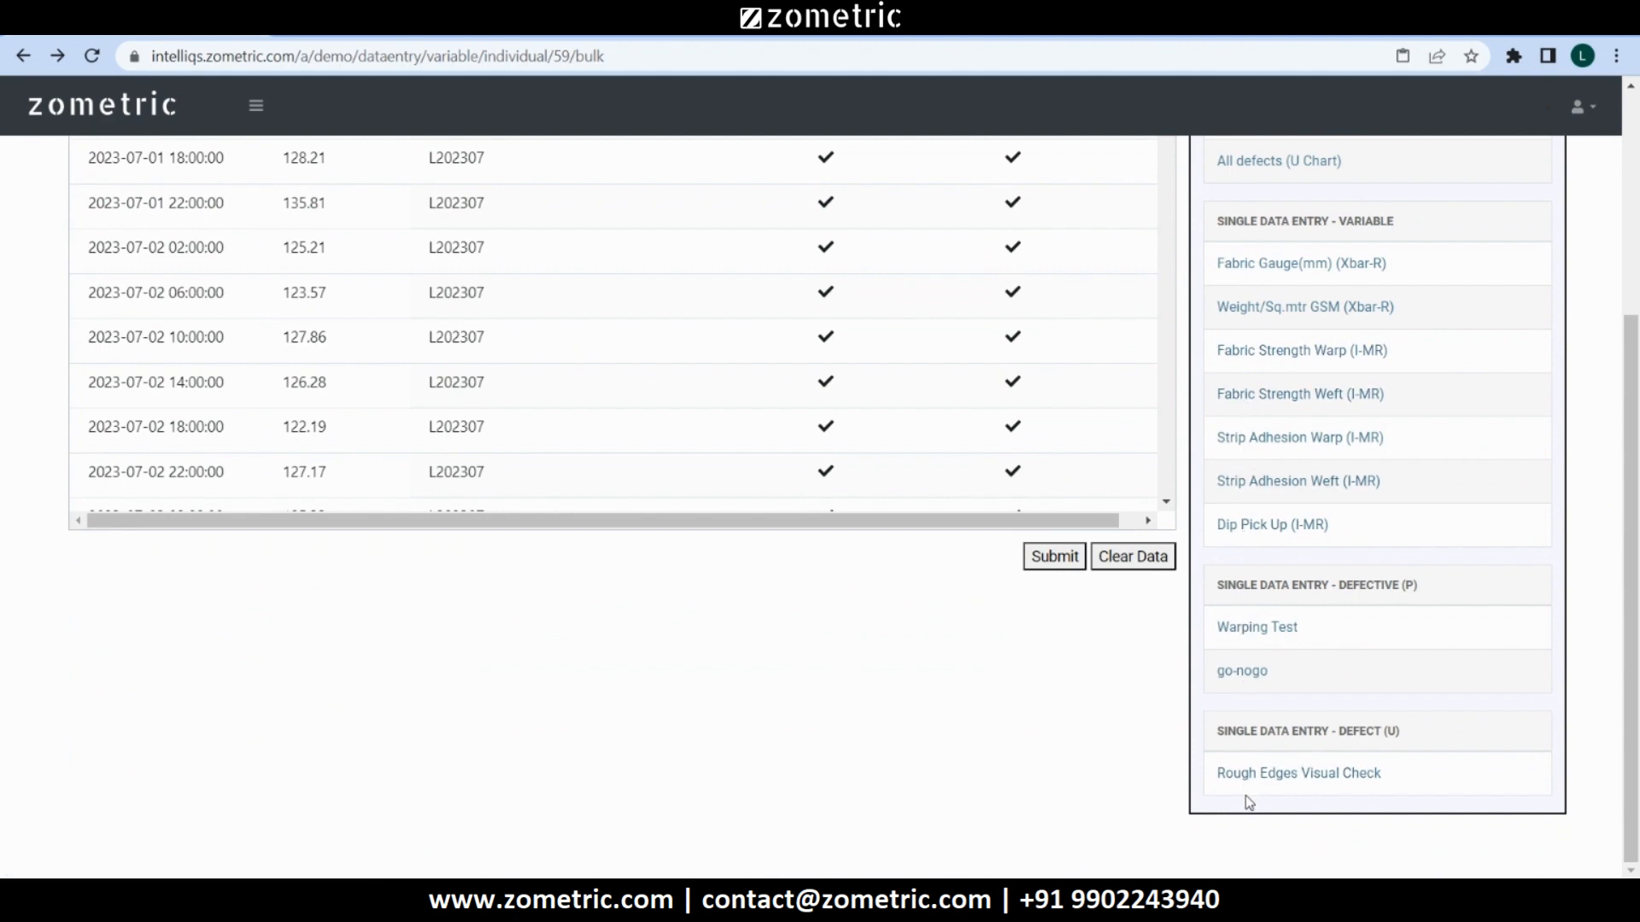
- Open single entry for Fabric Strength Warp, then Weight/Sq.mtr GSM, reviewing its four subgroup measurement fields
click(1374, 366)
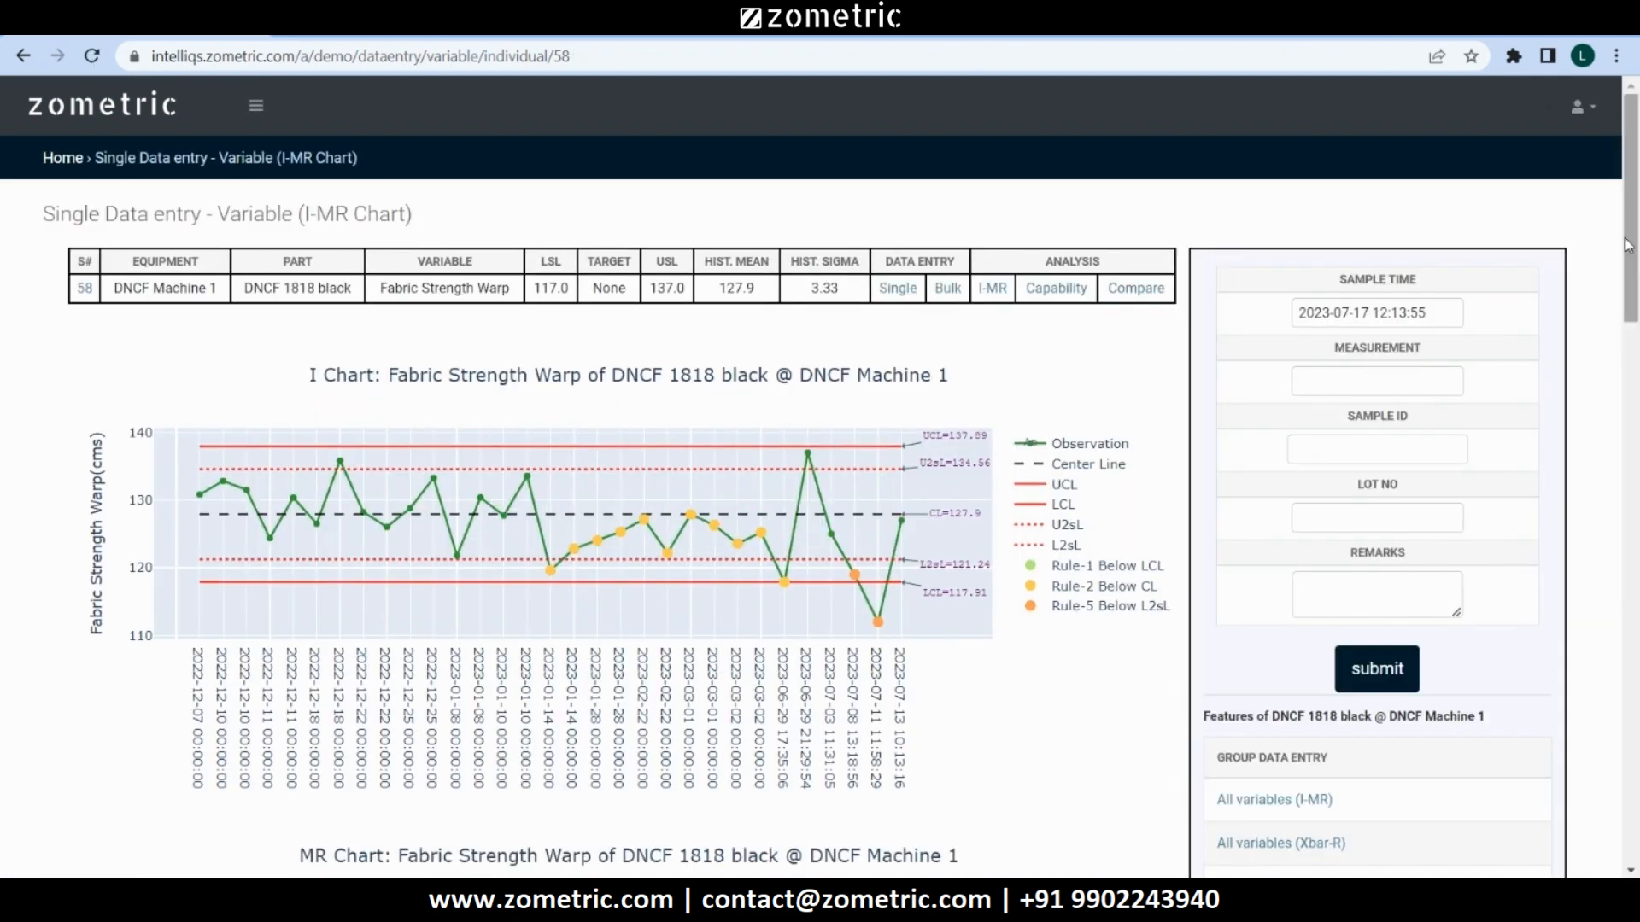
scroll(541, 506, down, 4)
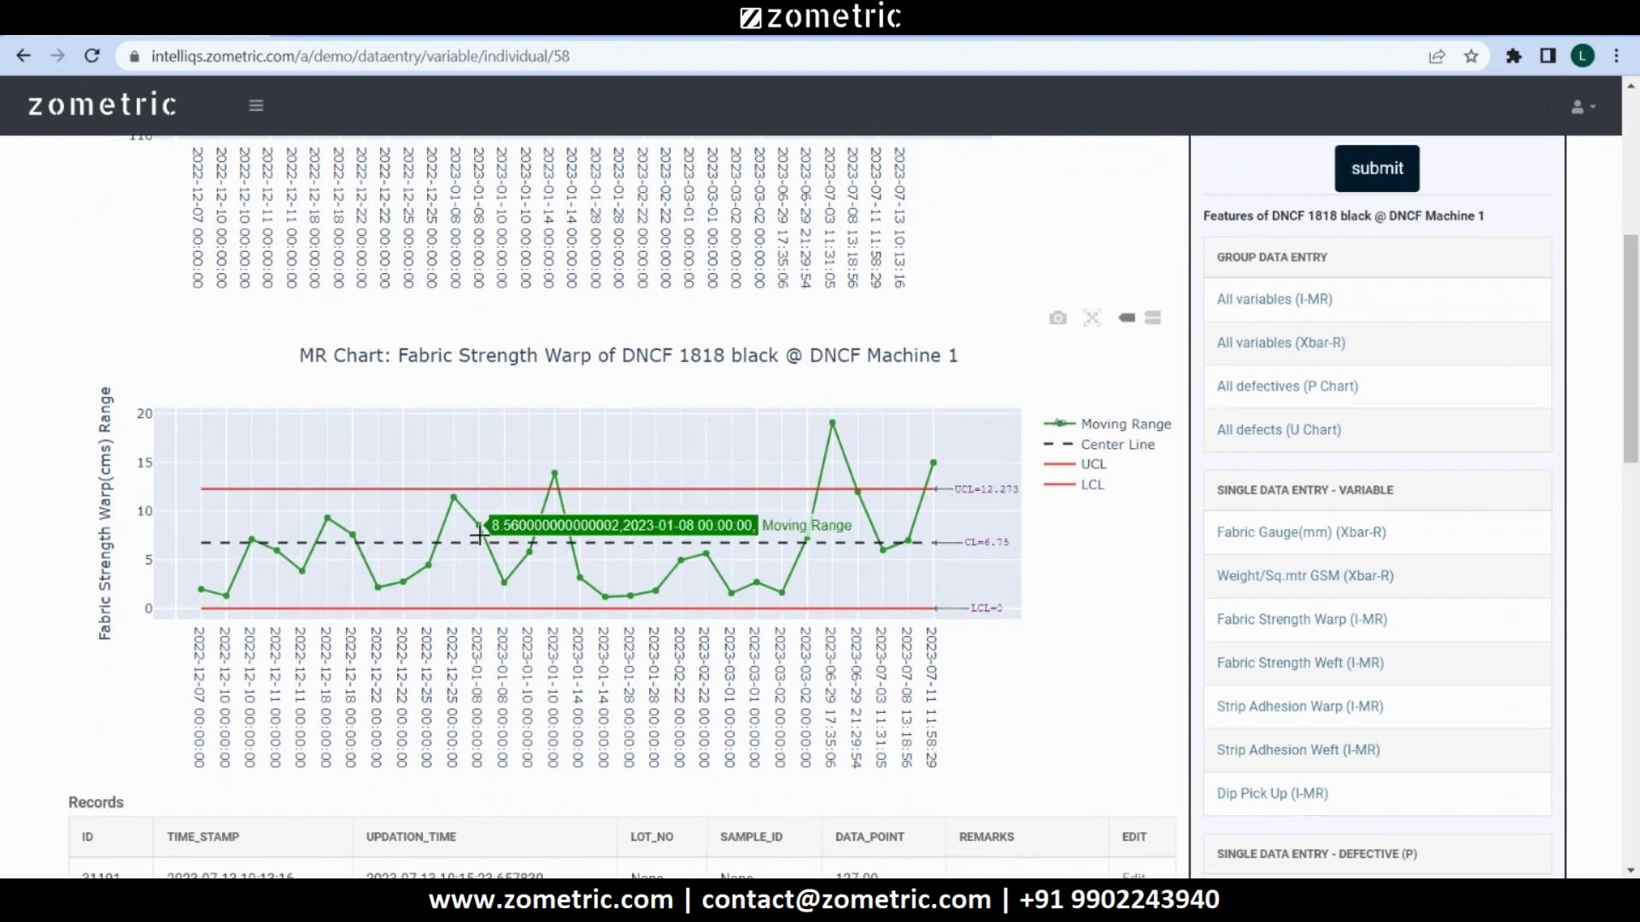
click(1268, 579)
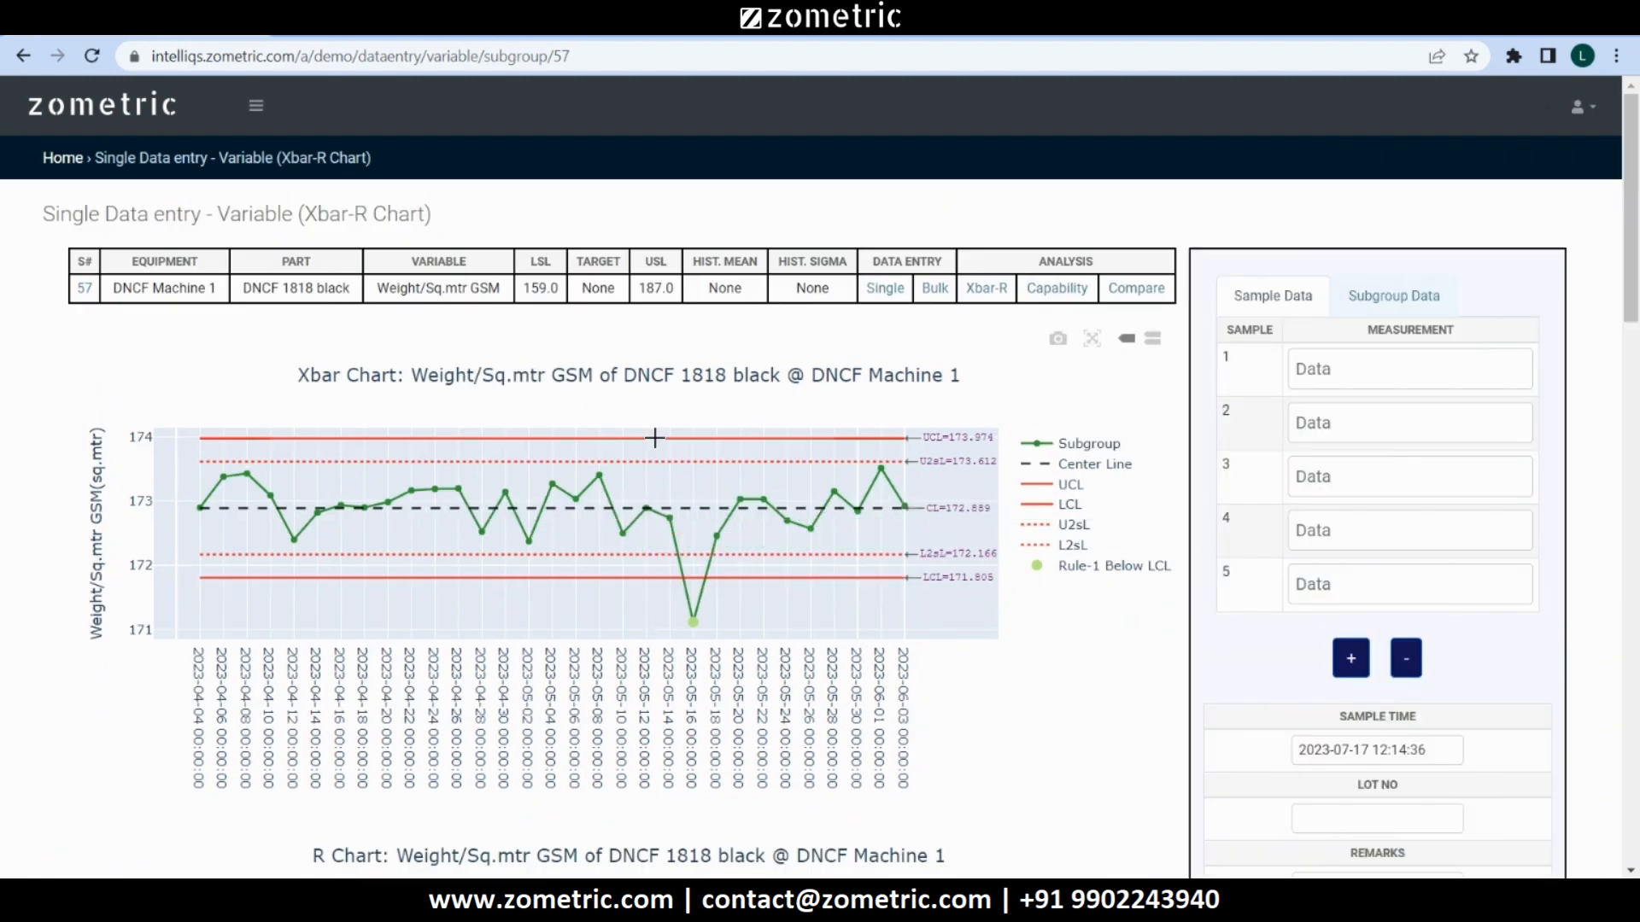
mouse_move(1026, 636)
click(1474, 359)
click(1402, 428)
click(1377, 476)
click(1351, 532)
click(1460, 650)
- Enter a timestamped first row with subgroup readings 5, 8, 11 in the Weight/Sq.mtr GSM bulk grid
click(936, 290)
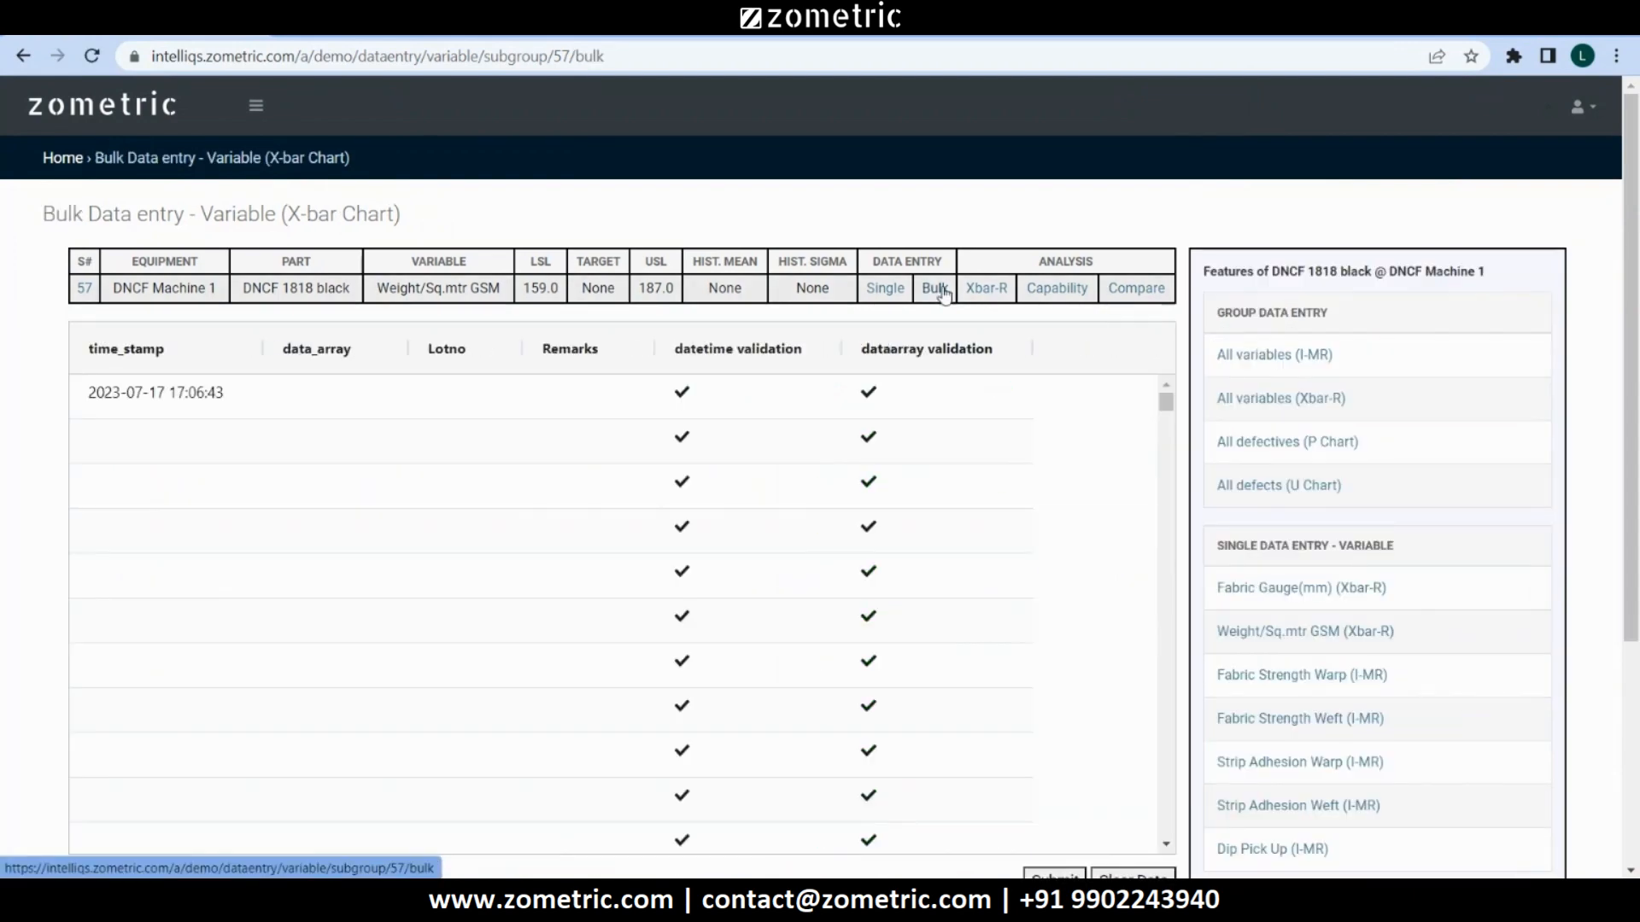
click(330, 390)
text(5, 8, 11)
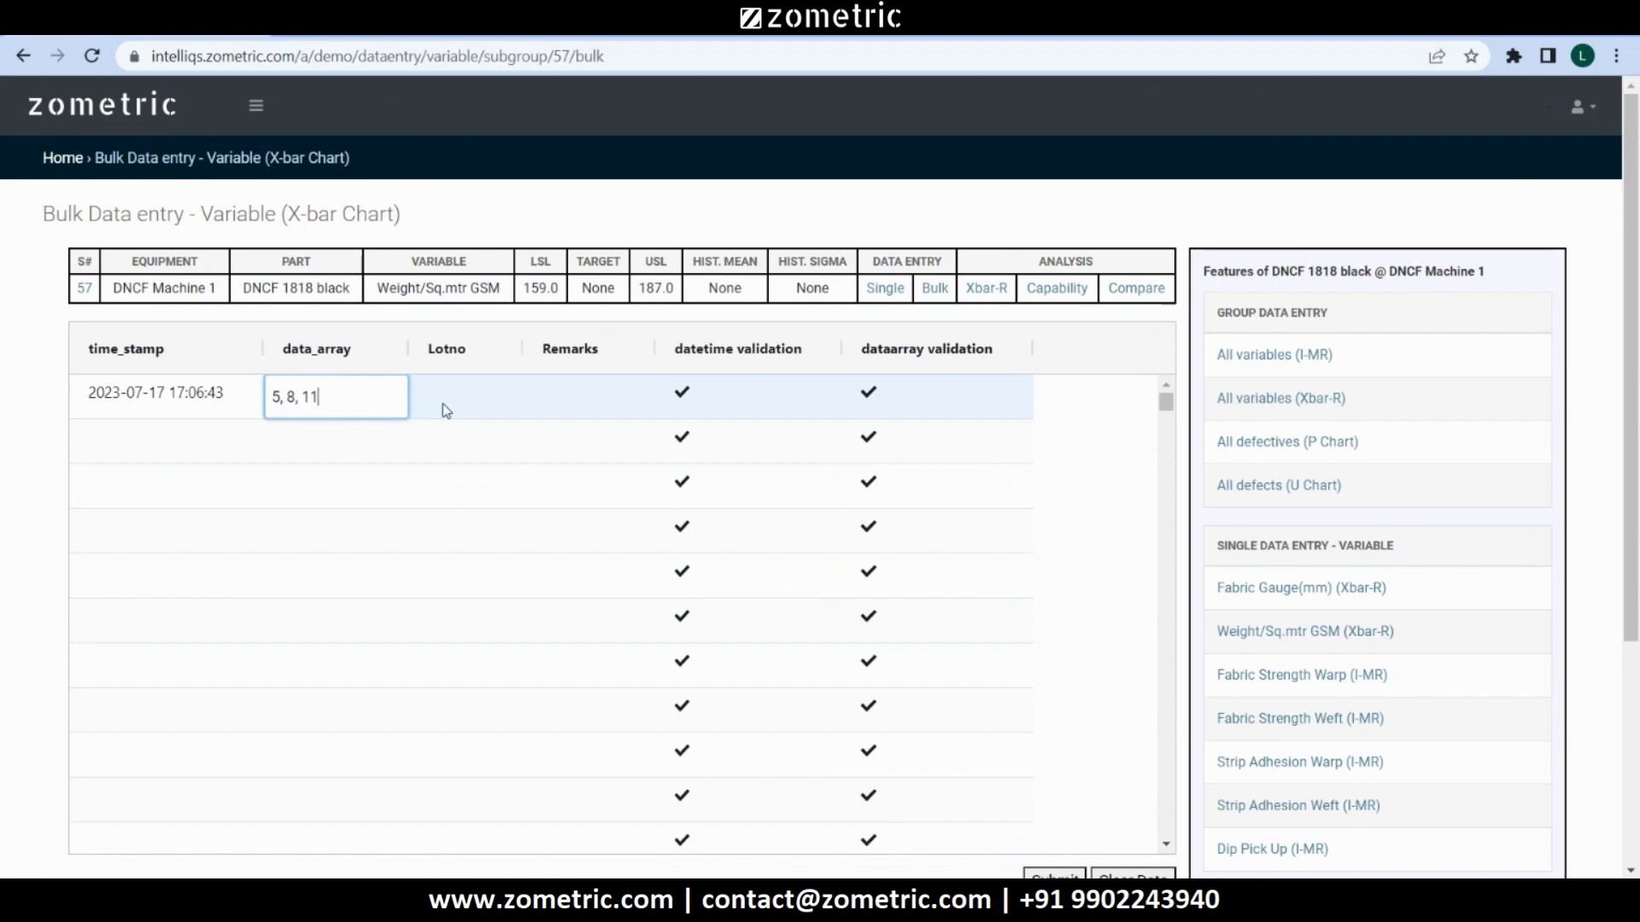
click(441, 410)
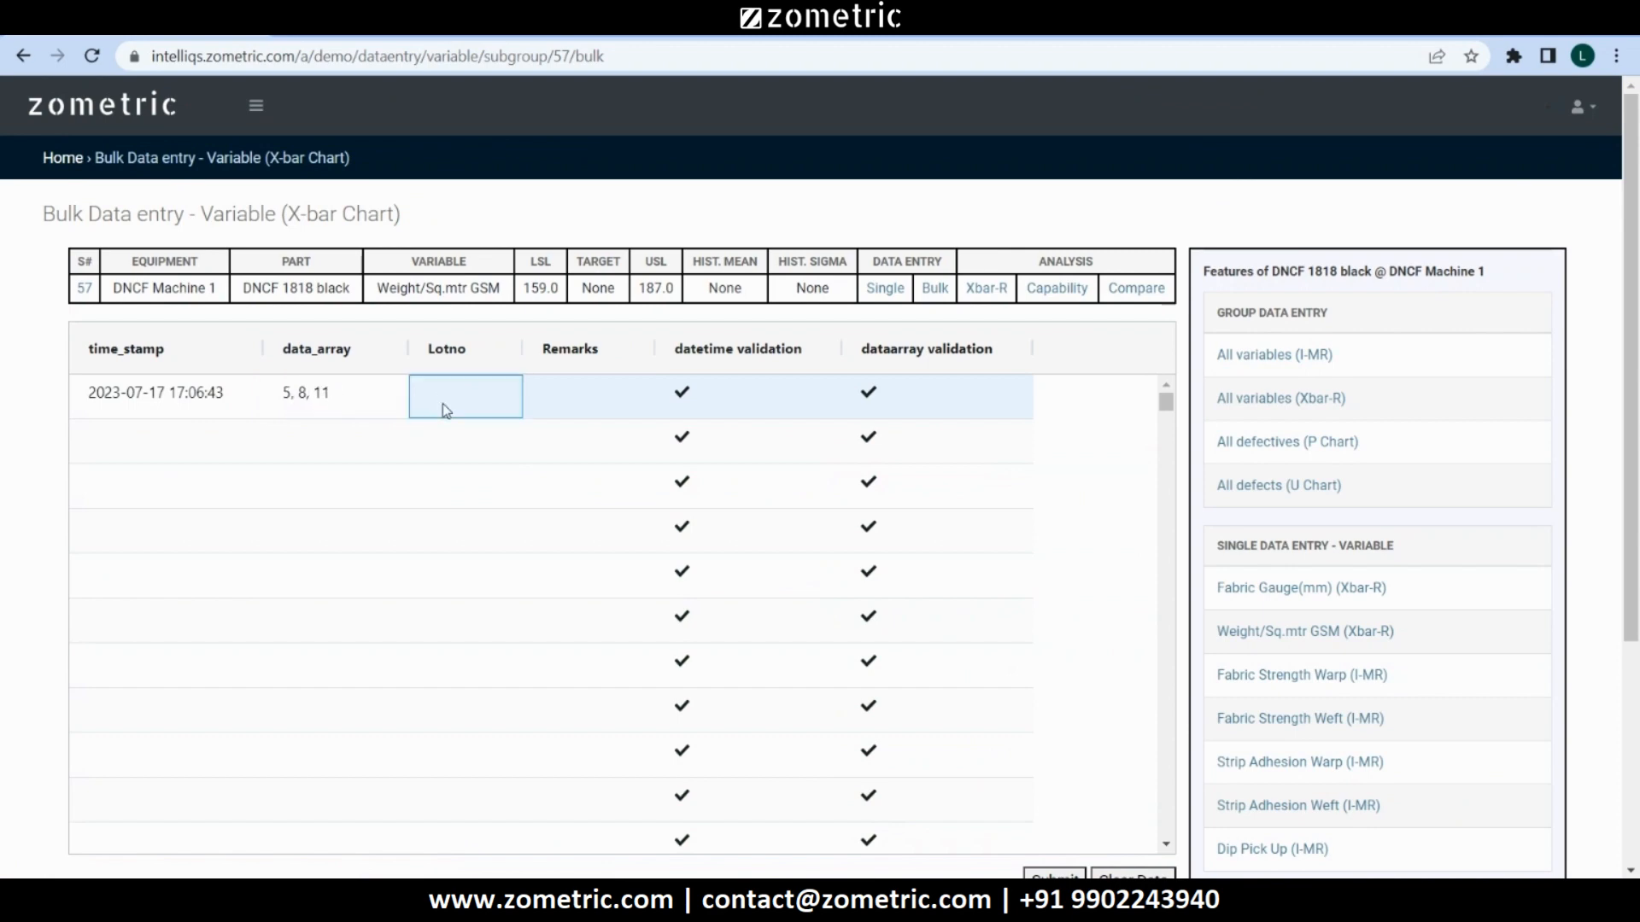
drag(1629, 372, 1630, 471)
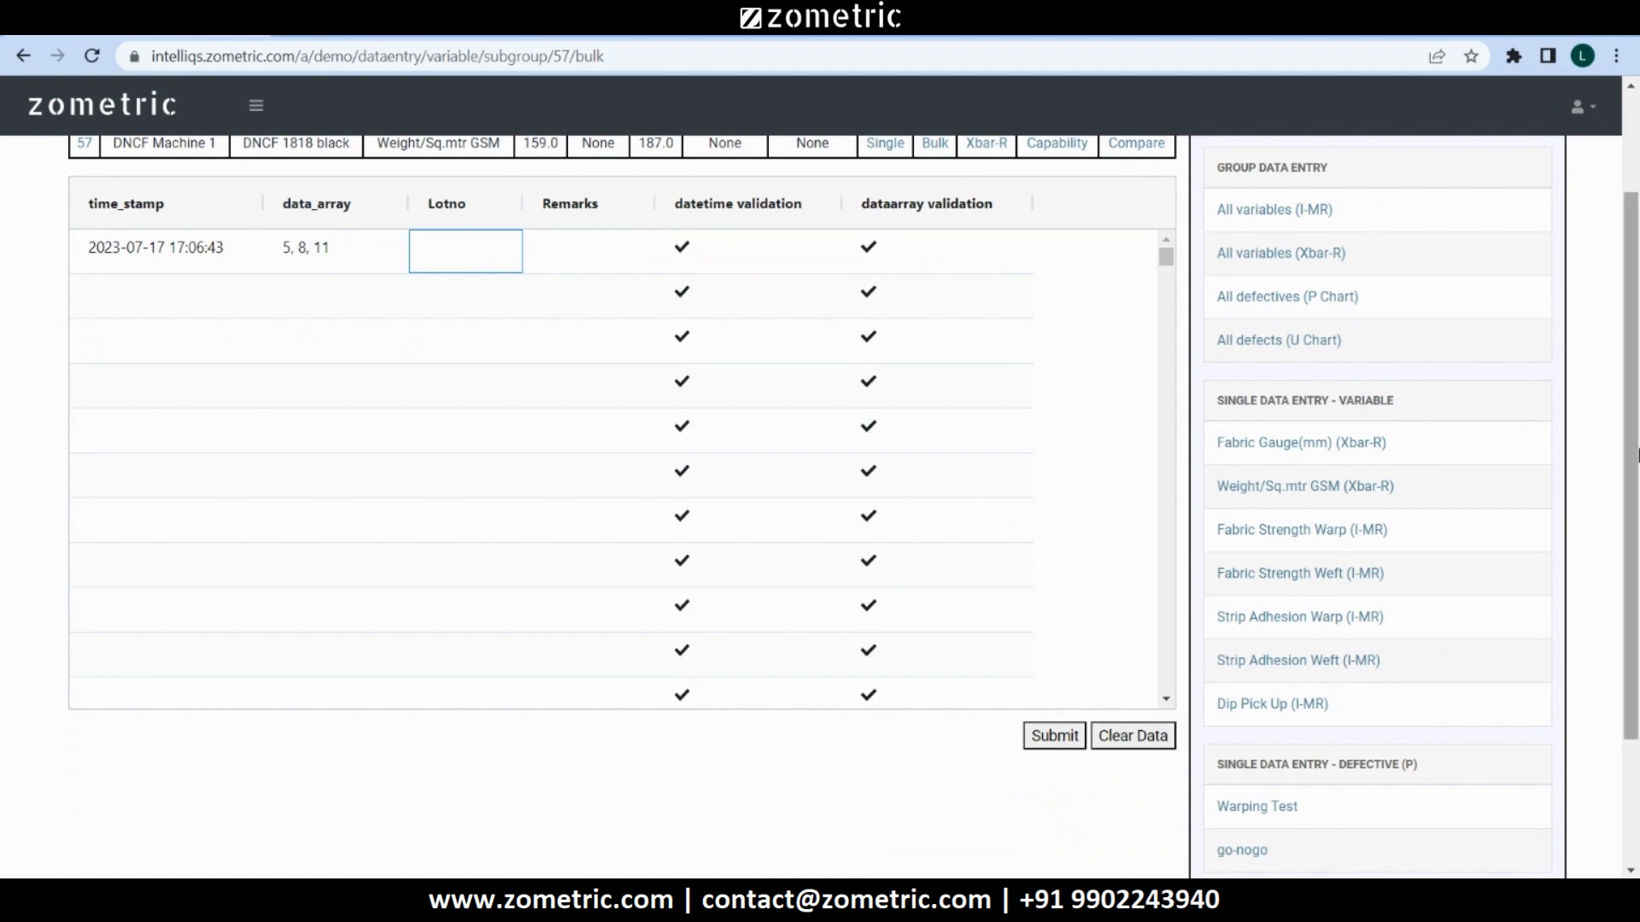
scroll(1353, 532, up, 2)
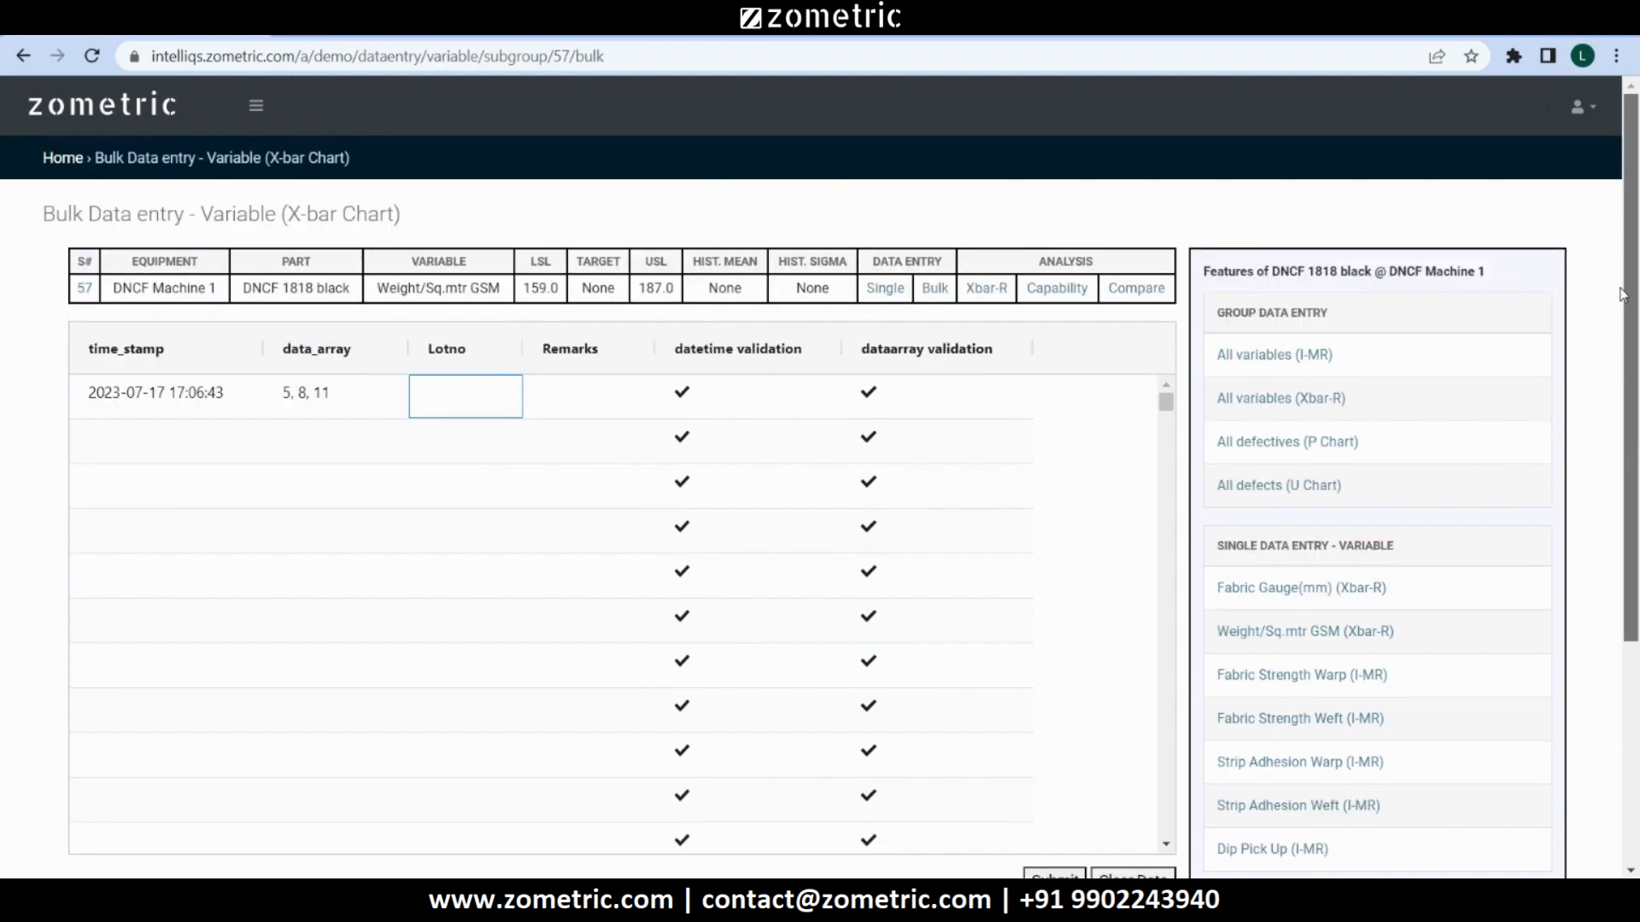
- Bring up the Fabric Strength Warp I-MR capability report and review its Cpk, Ppk and PPM rows
click(1271, 677)
click(1057, 288)
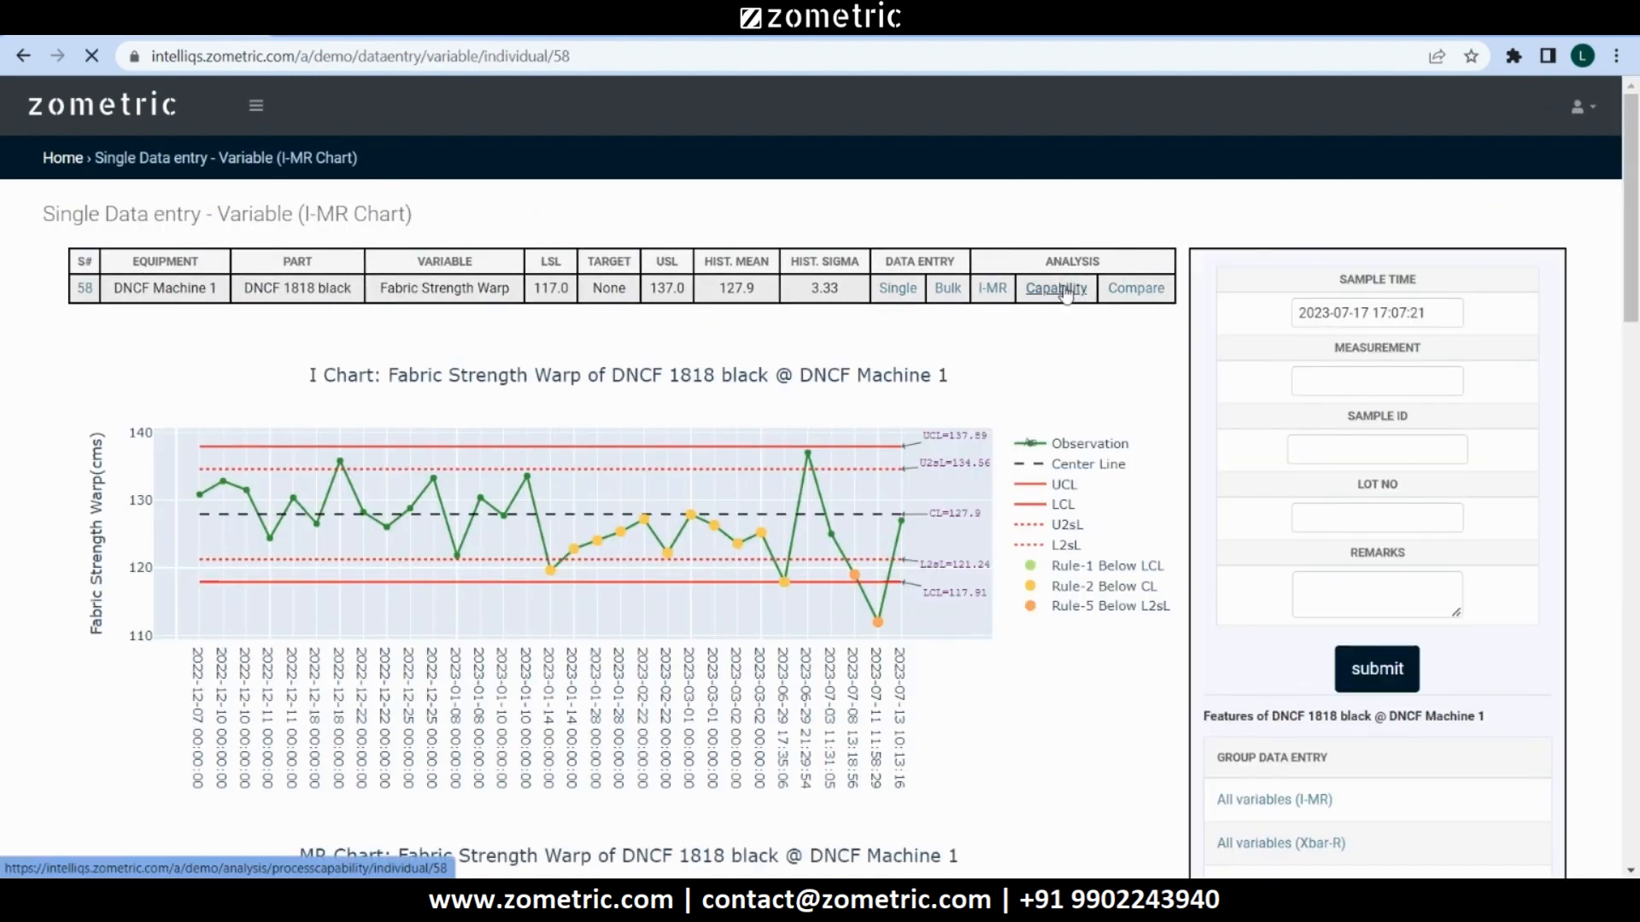
mouse_move(881, 654)
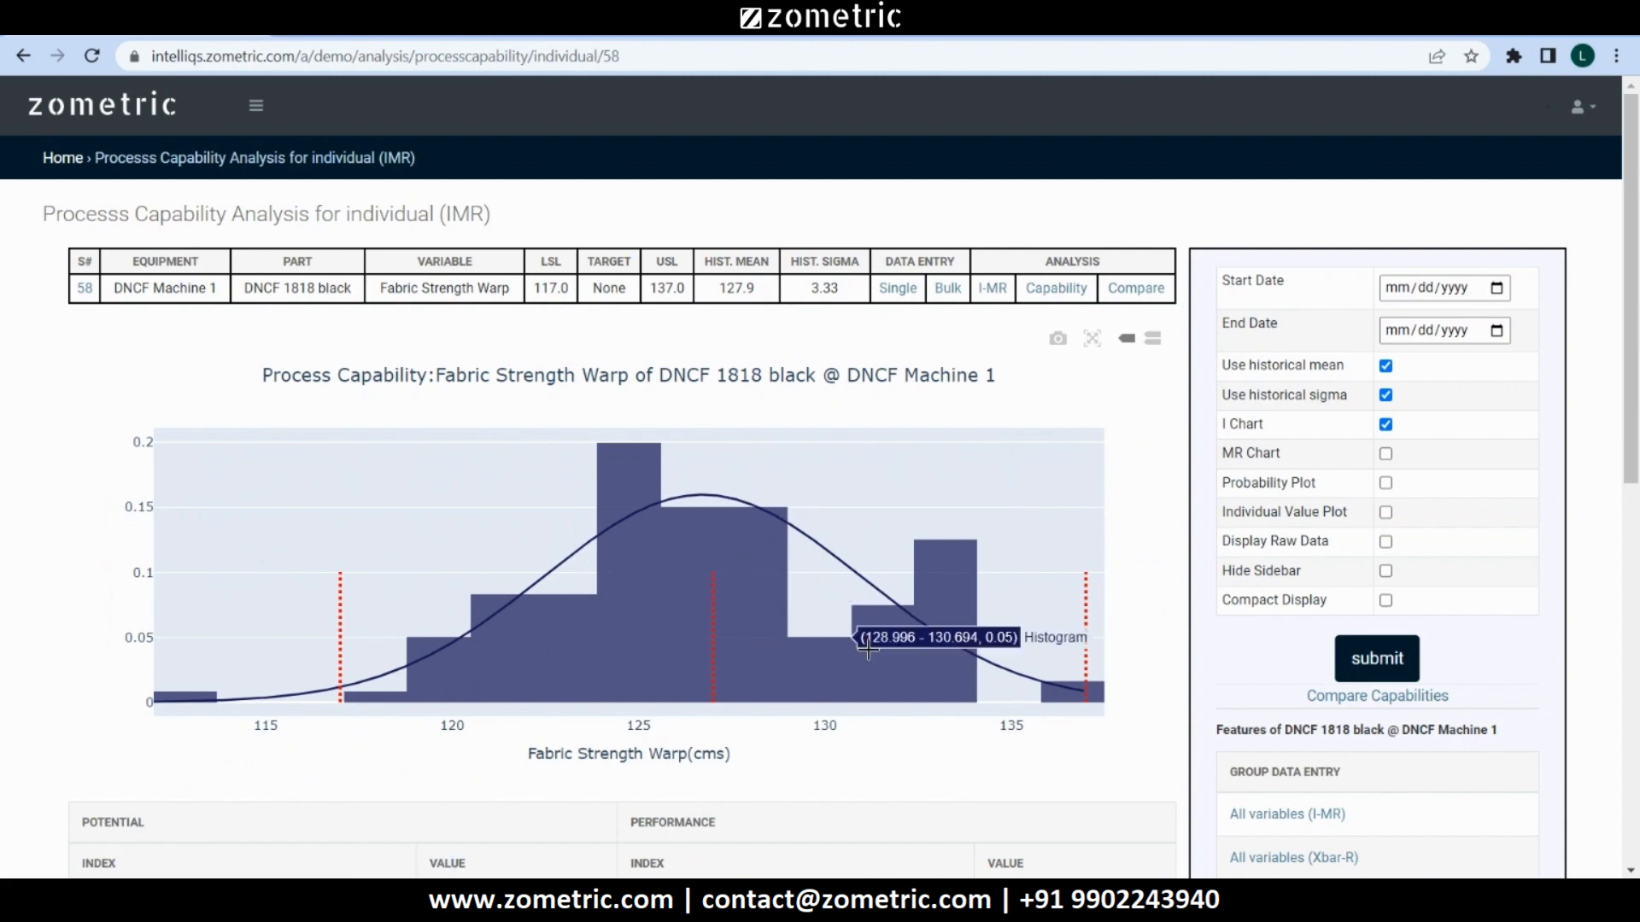
scroll(1058, 405, down, 3)
scroll(1058, 405, down, 2)
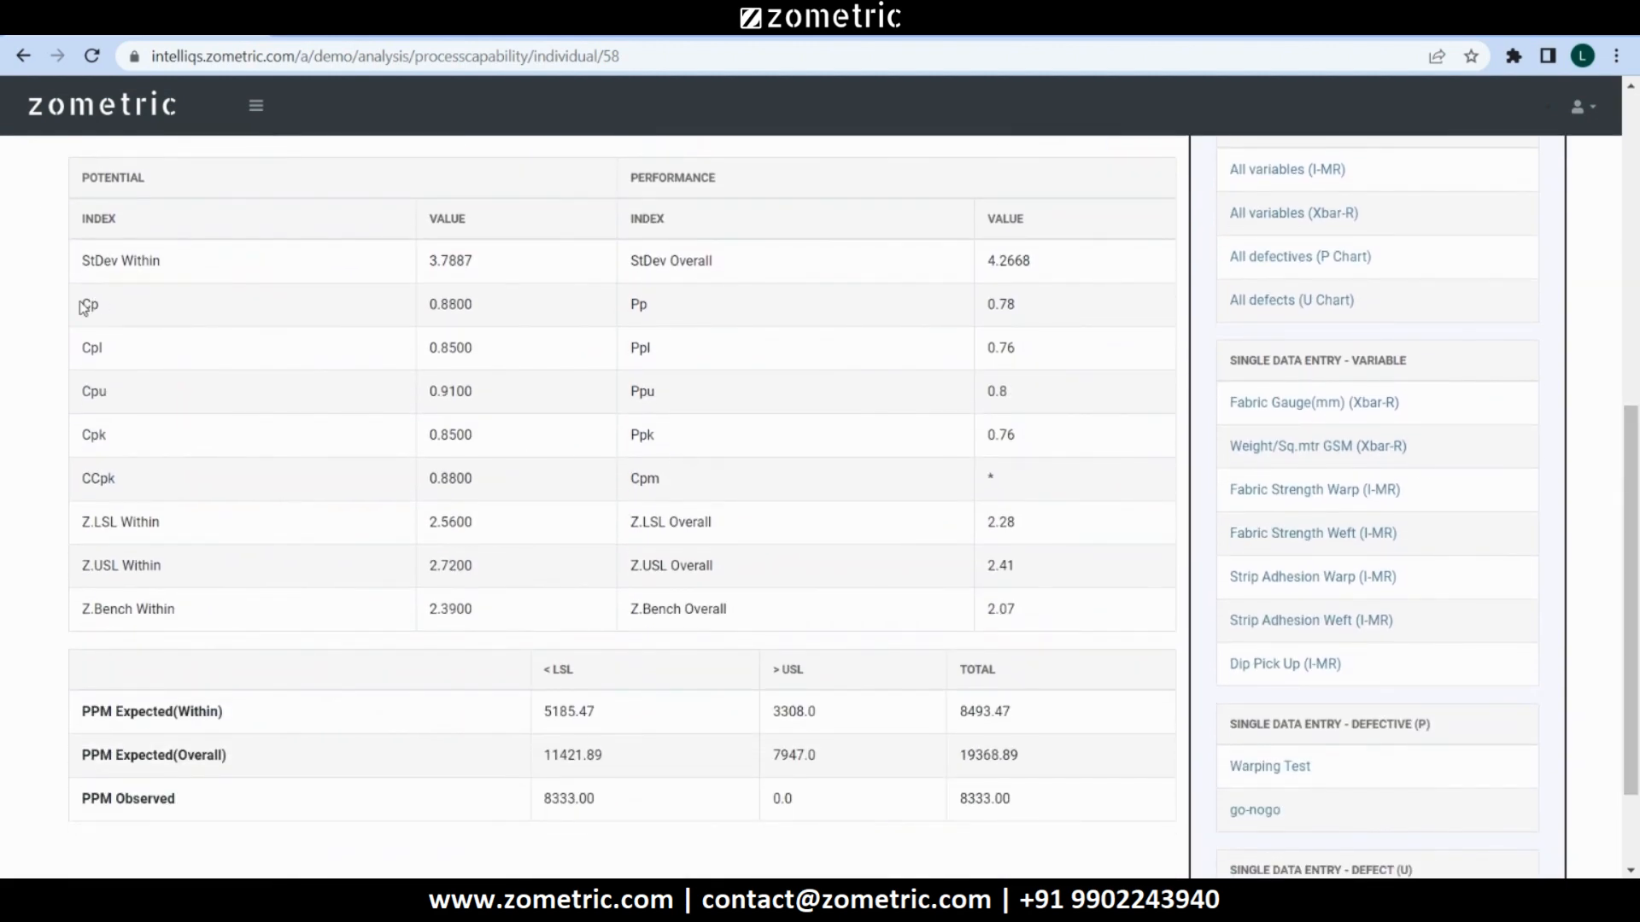
double_click(89, 436)
double_click(641, 437)
mouse_move(82, 712)
mouse_down()
mouse_move(381, 775)
mouse_move(927, 803)
mouse_up()
click(1062, 798)
drag(1636, 647, 1633, 333)
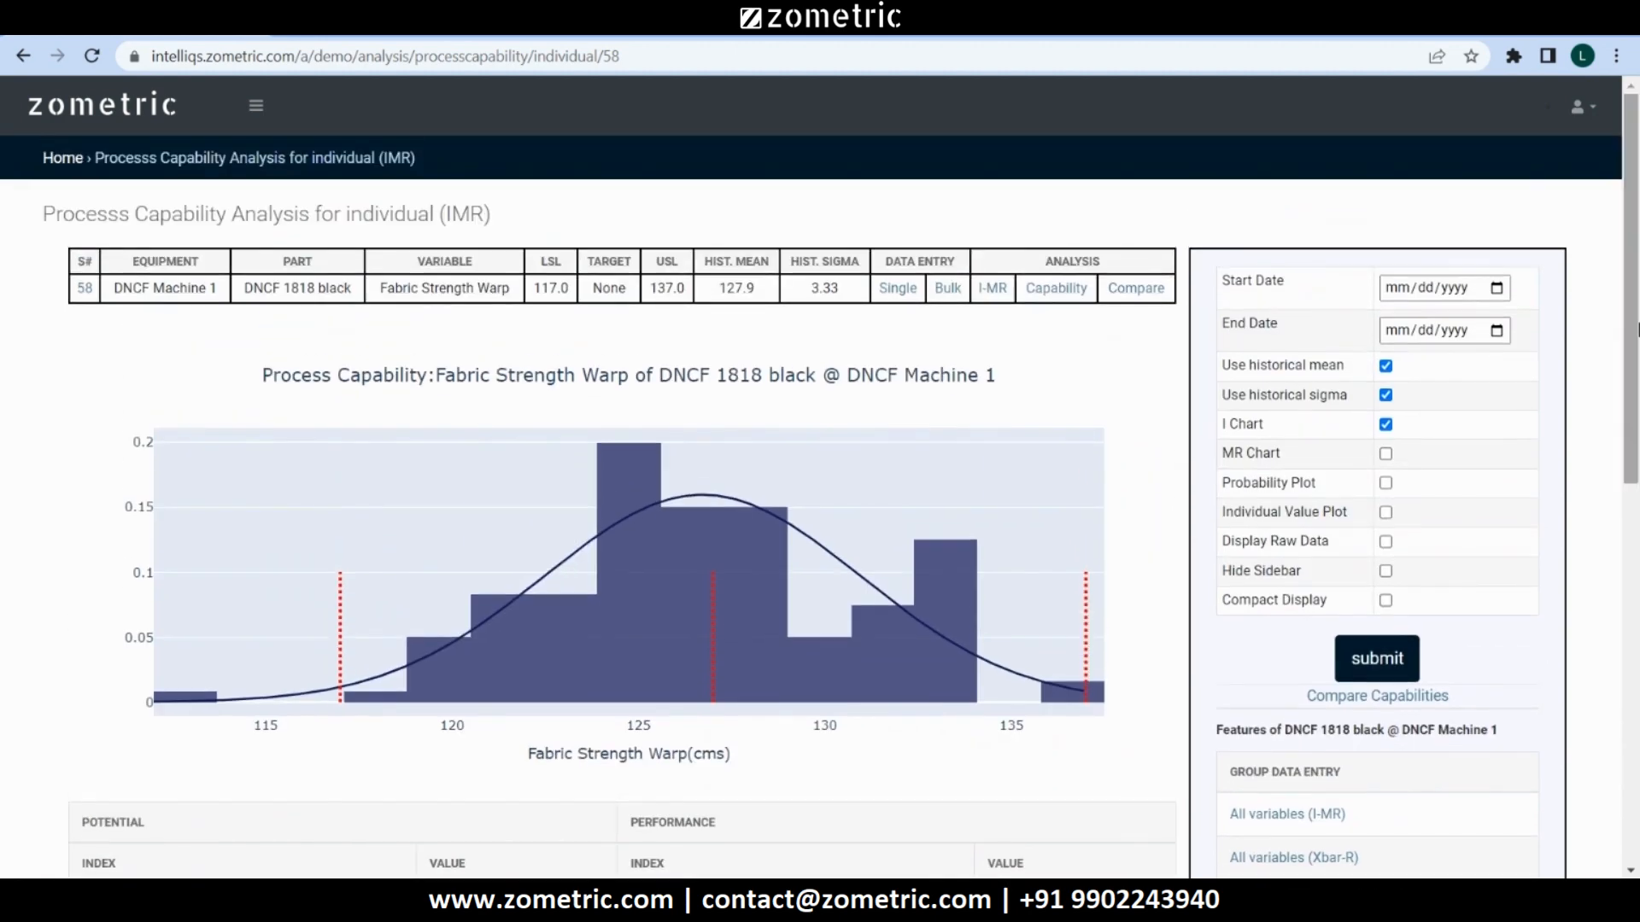
- Set the analysis period to 01-Jan-2020 to 17-Jul-2023 and note the historical mean and sigma options
click(1403, 288)
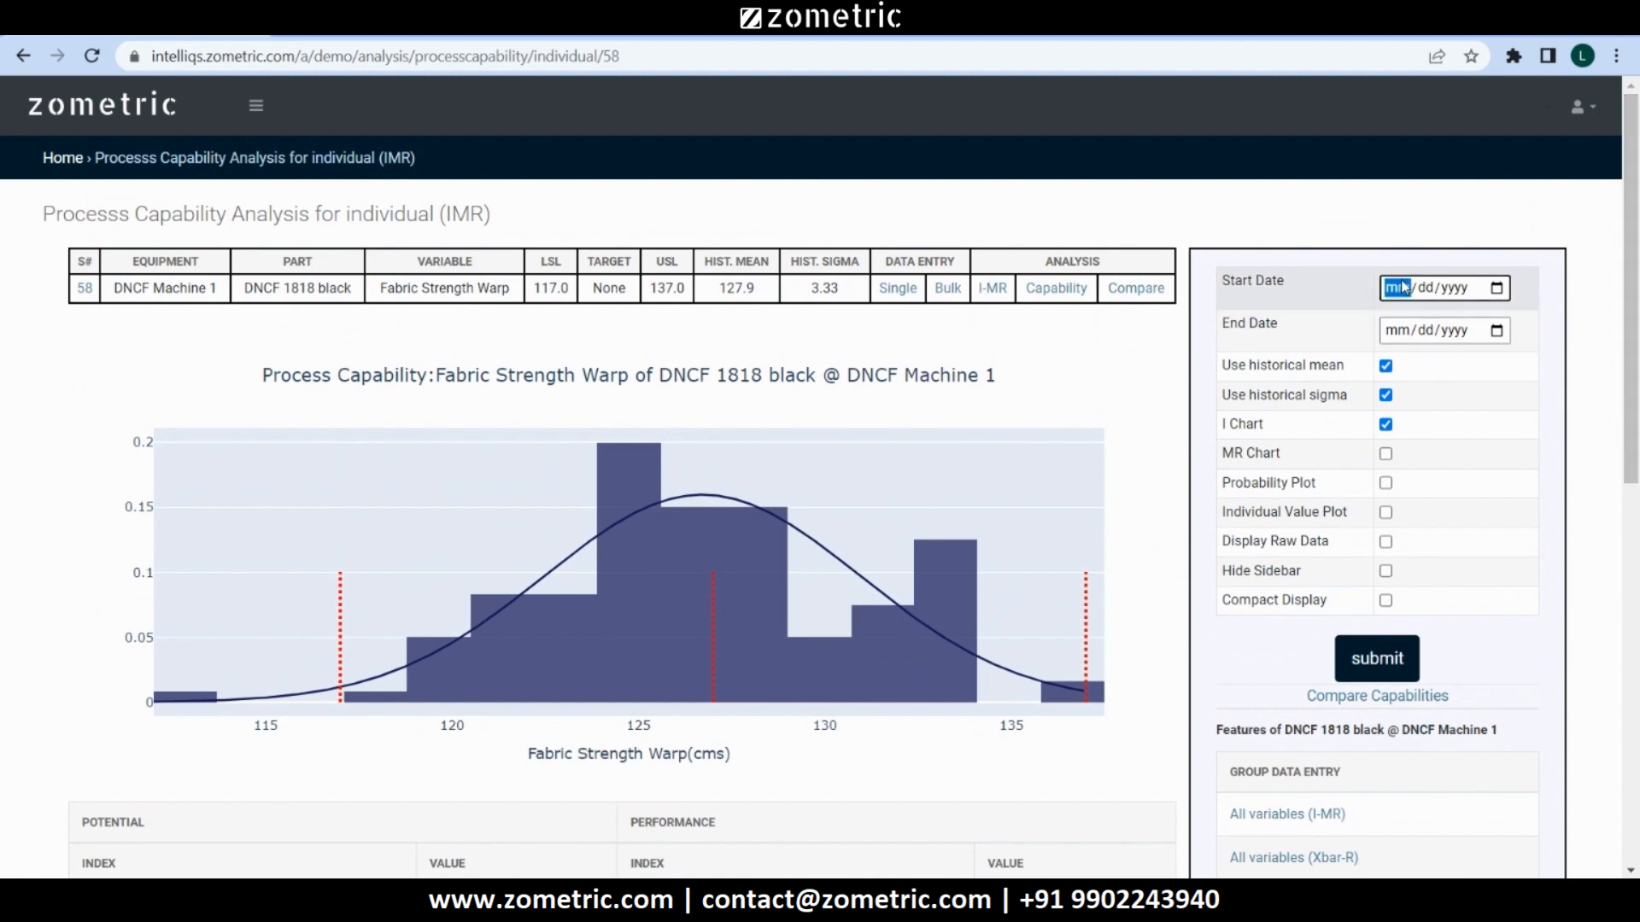
text(01/01/00020)
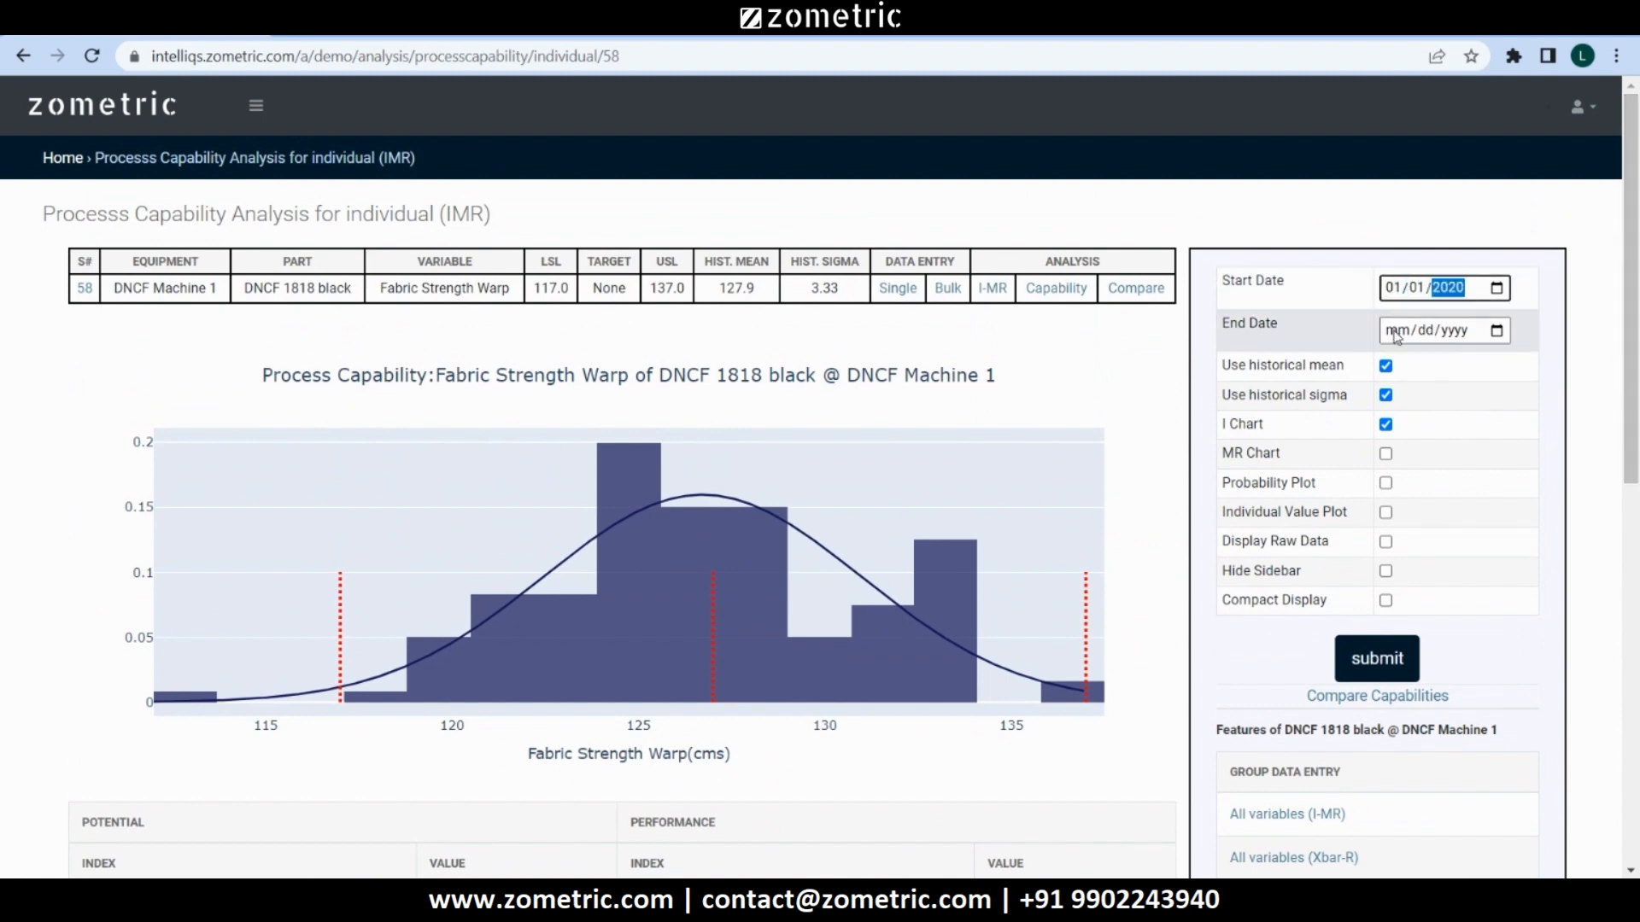
click(1397, 331)
text(07/17/2023)
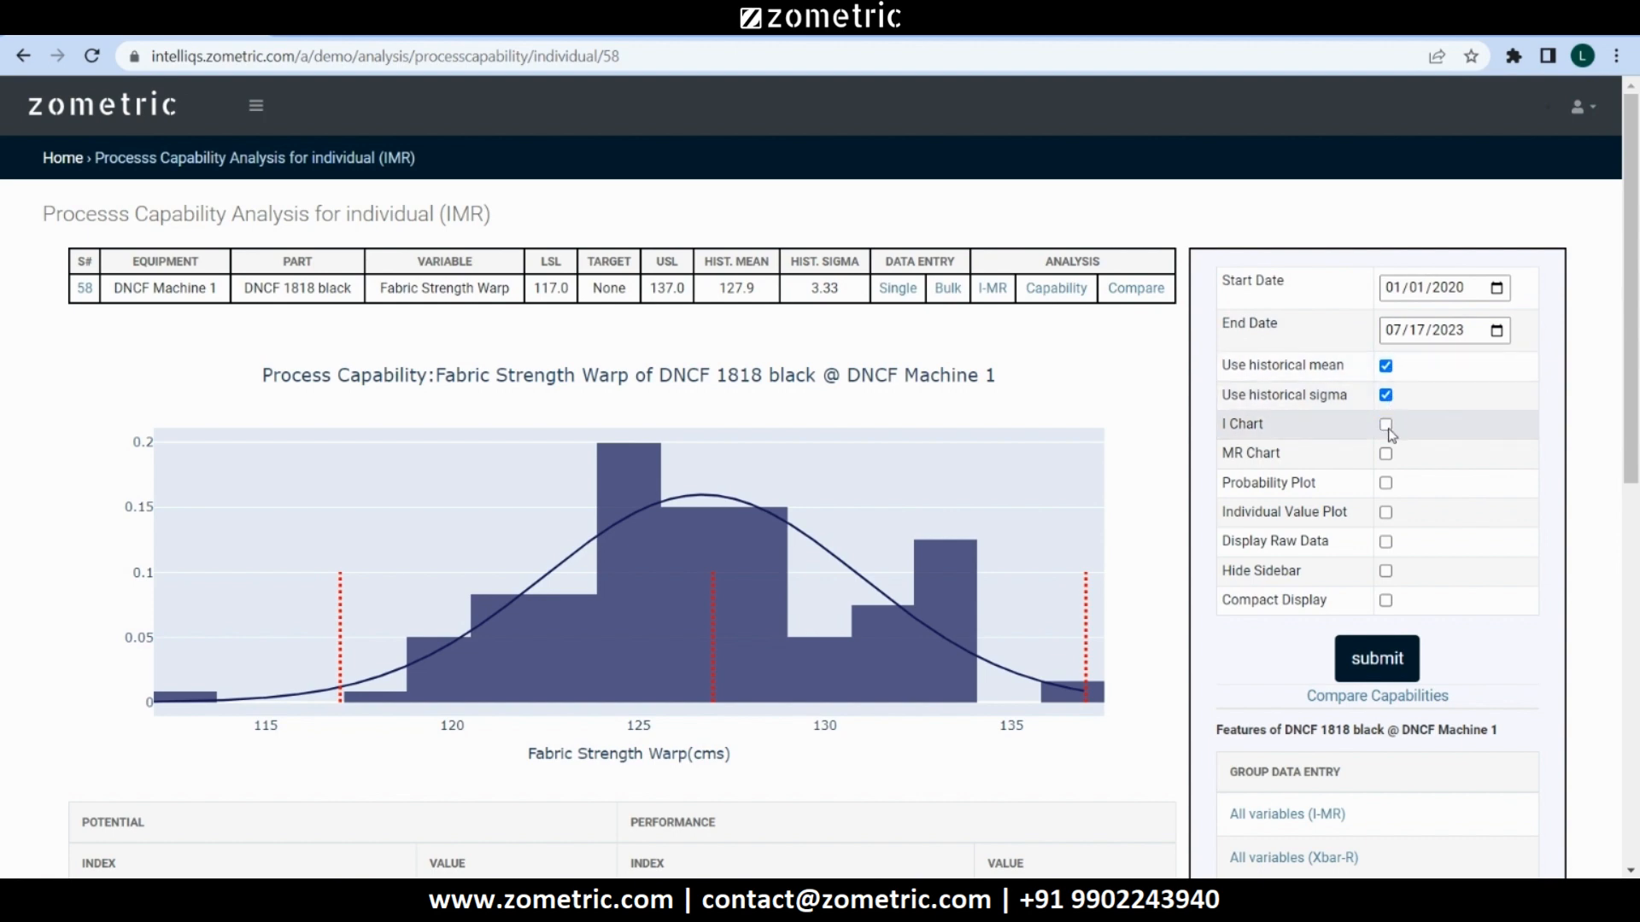
drag(1220, 366, 1356, 368)
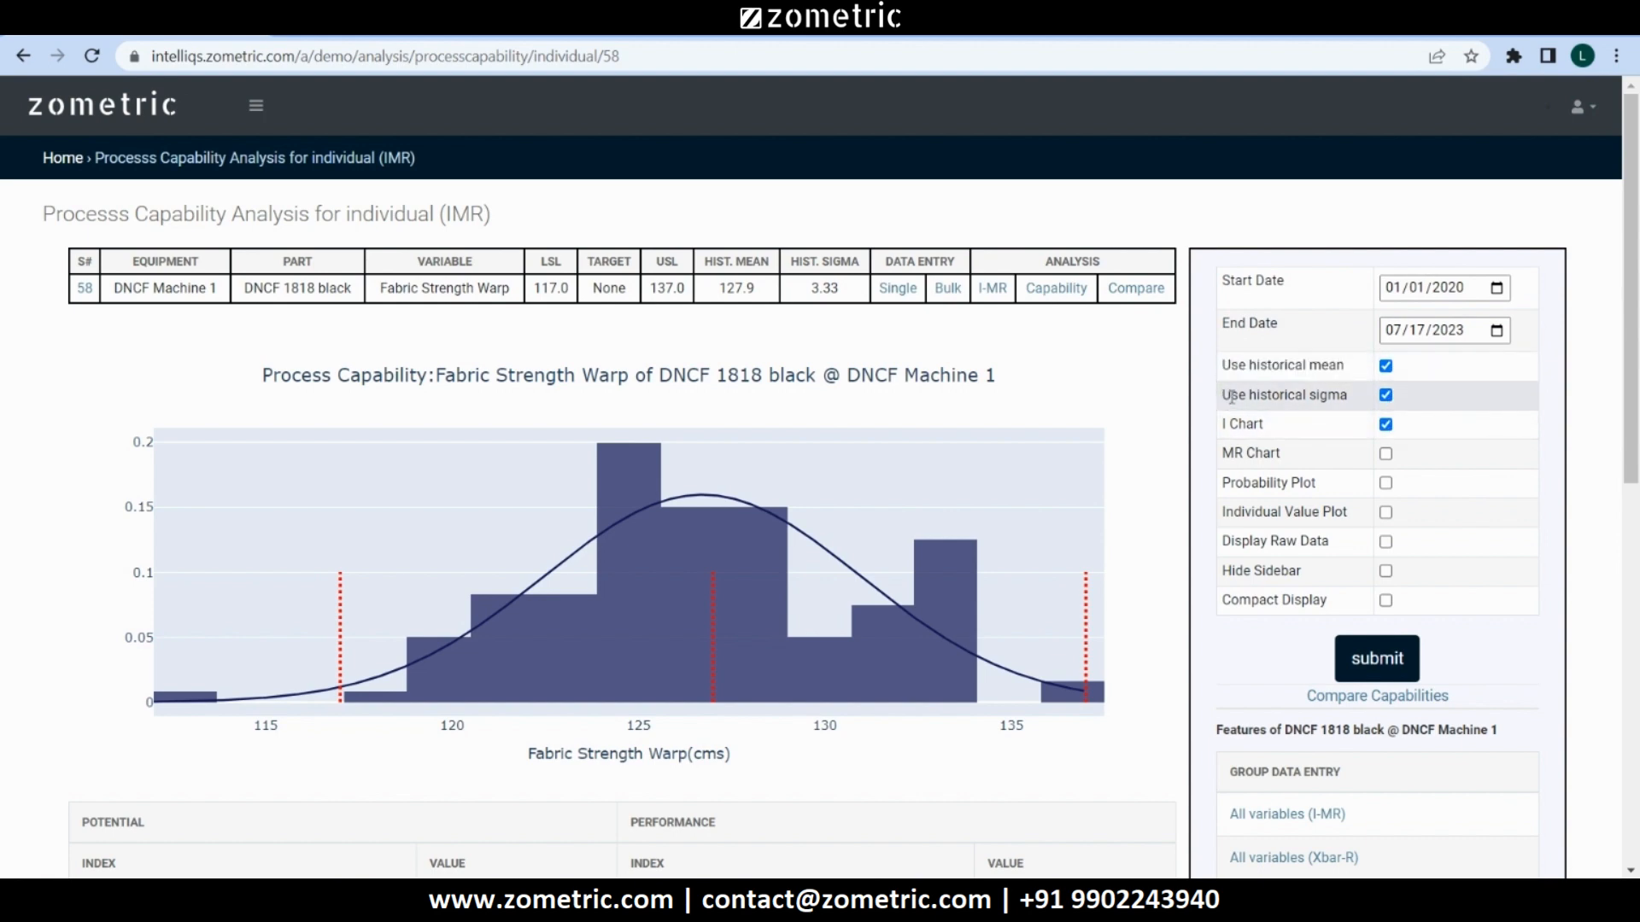
drag(1222, 394, 1360, 401)
click(1444, 375)
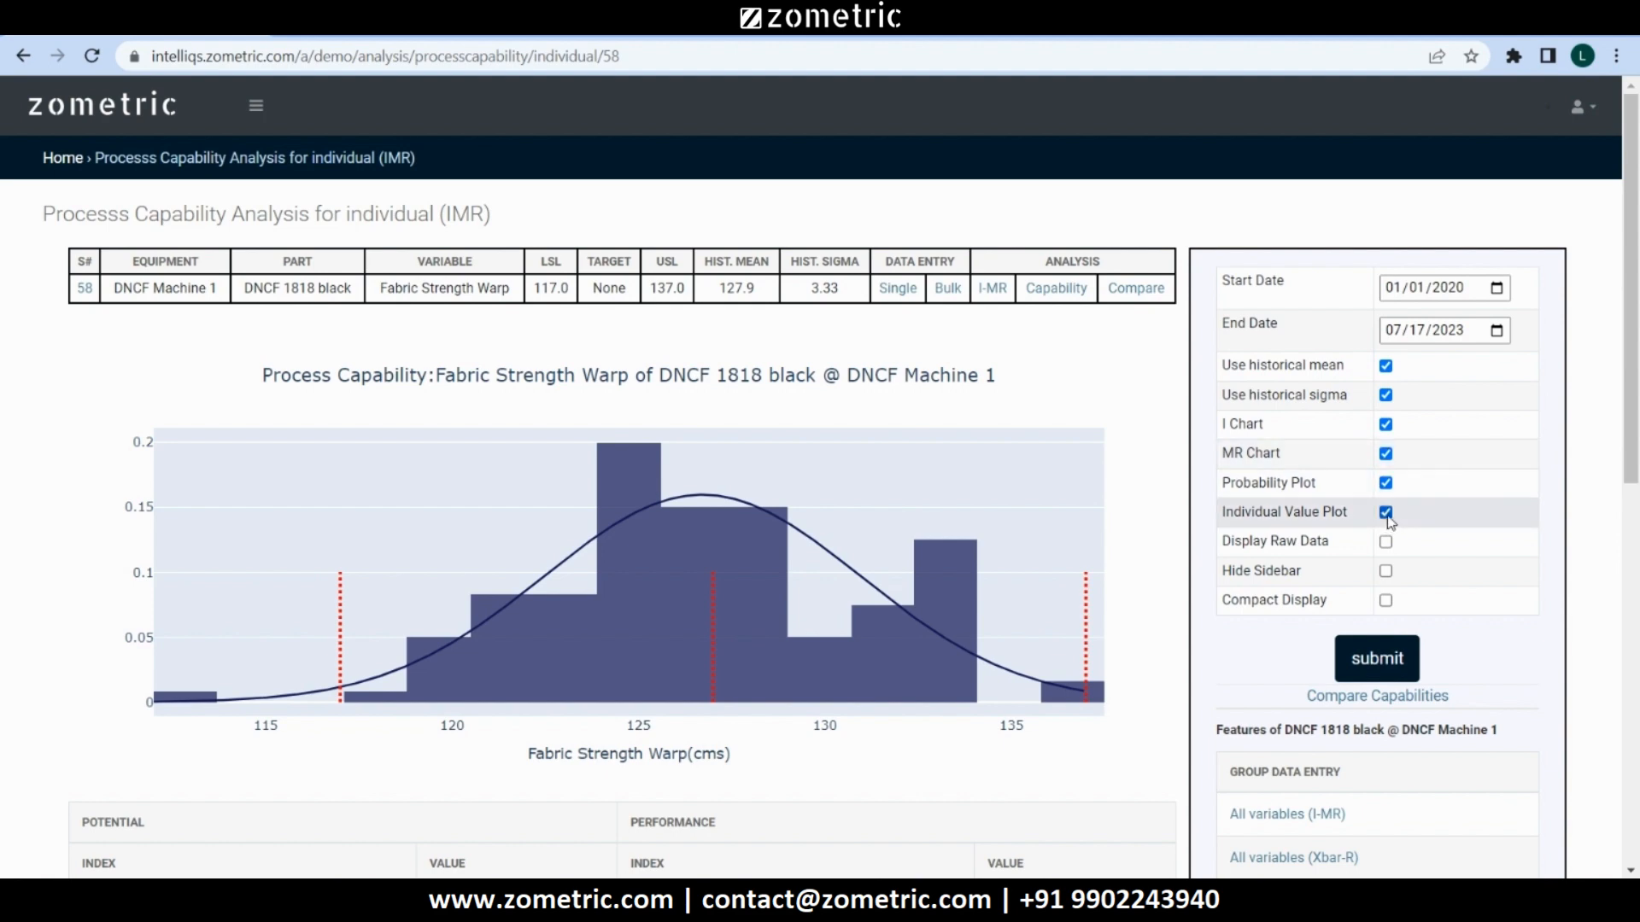
- Generate the capability analysis and download the histogram as a PNG image, then view it
click(1397, 657)
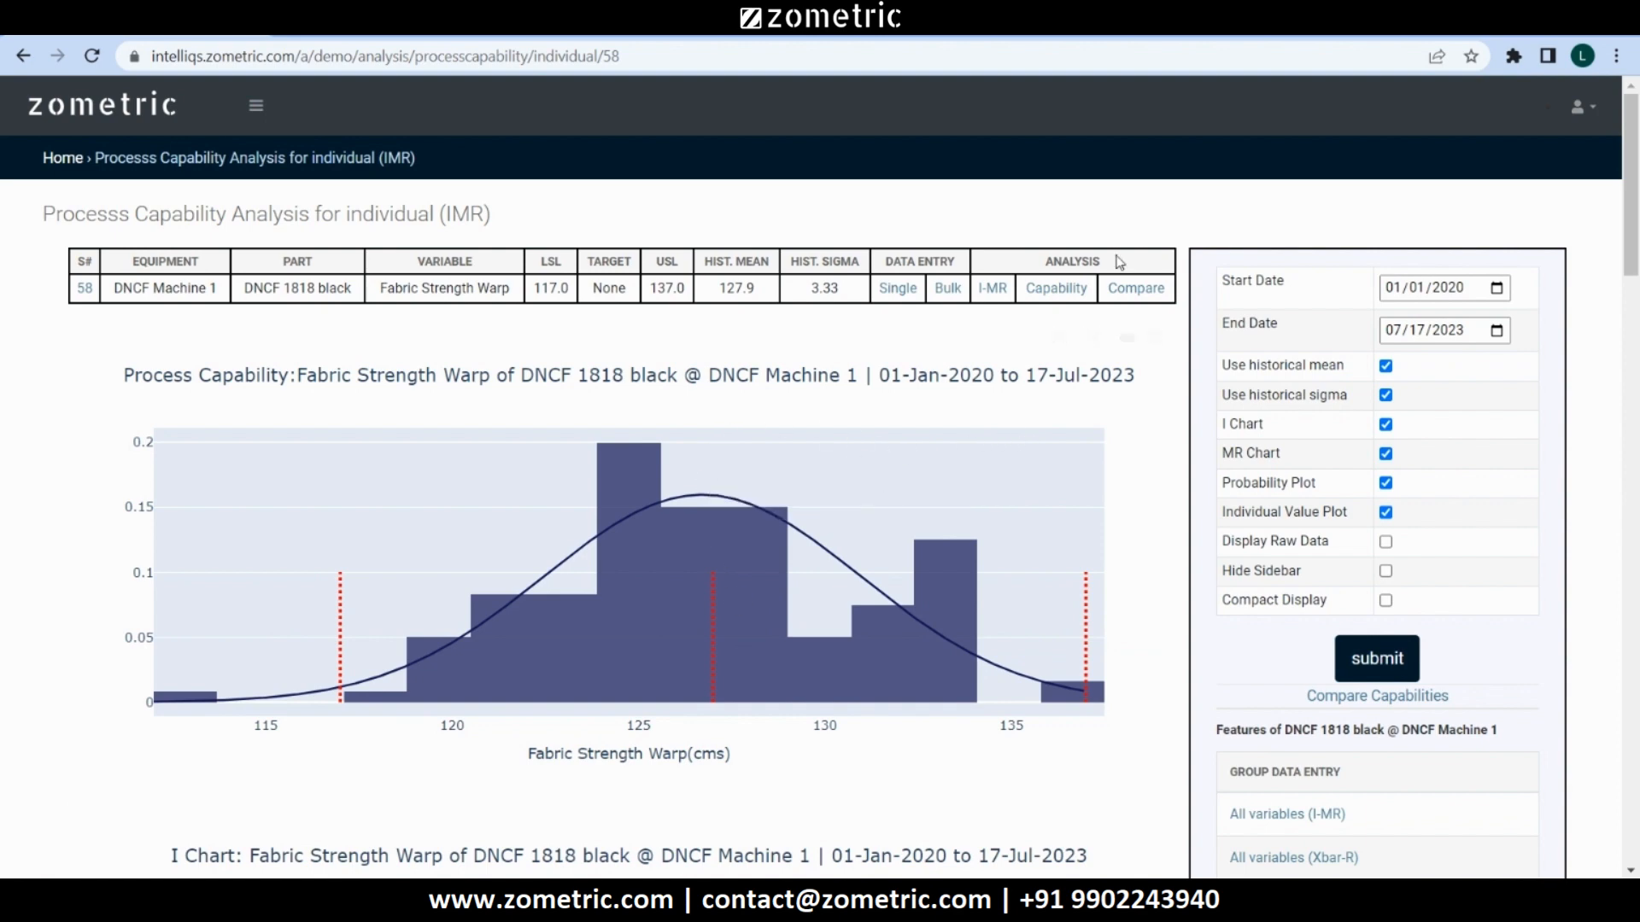
click(1057, 340)
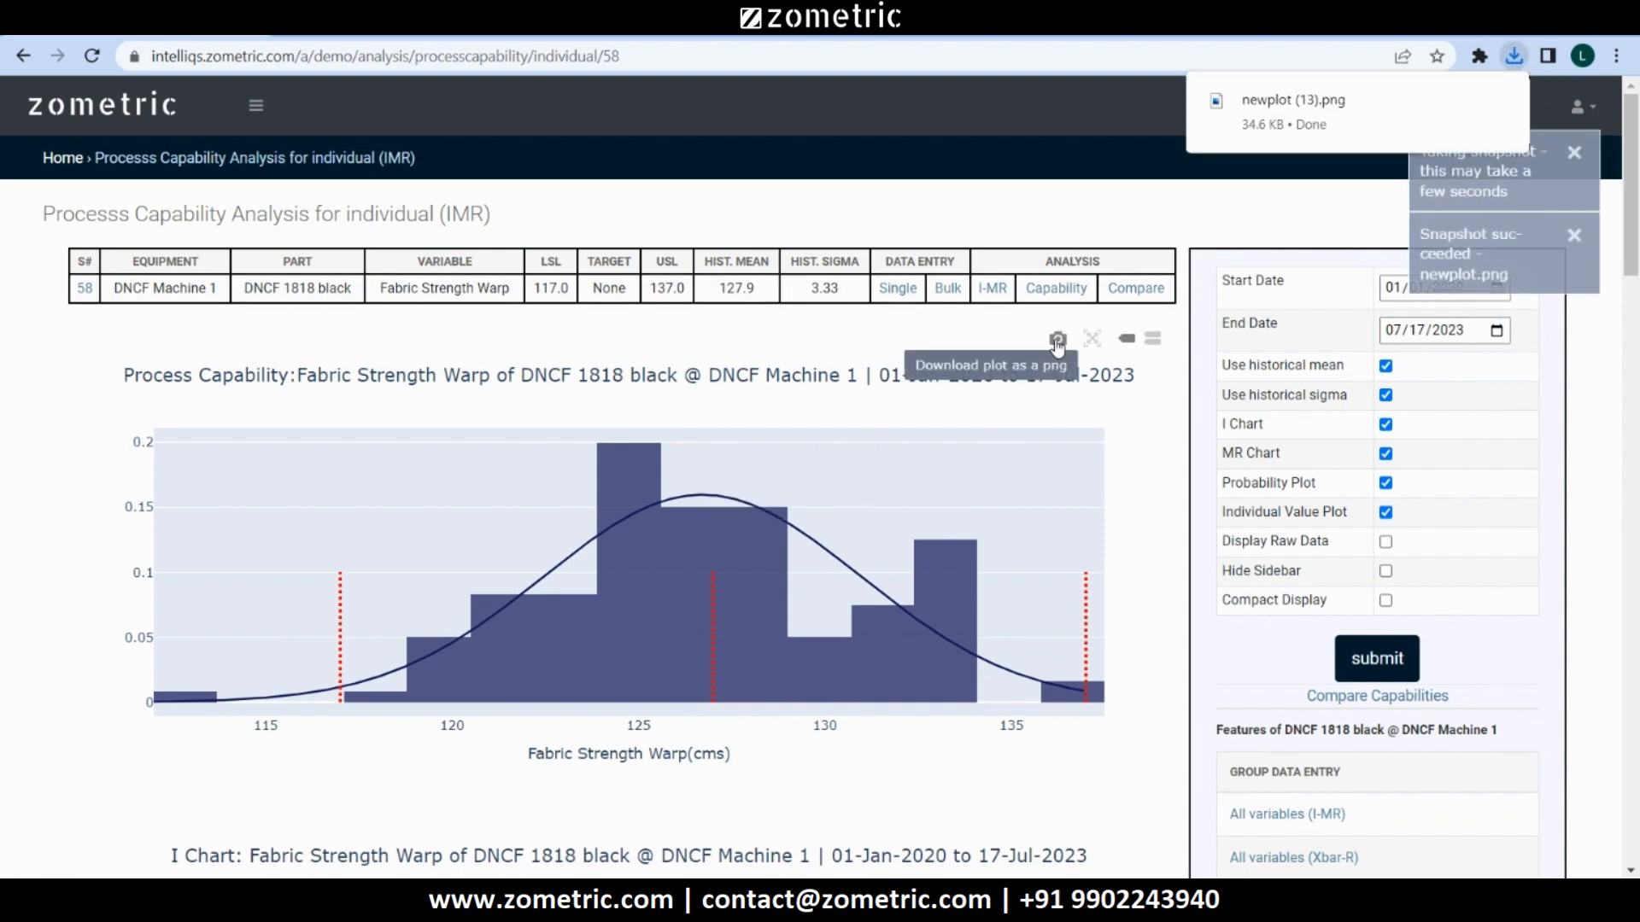
click(1288, 129)
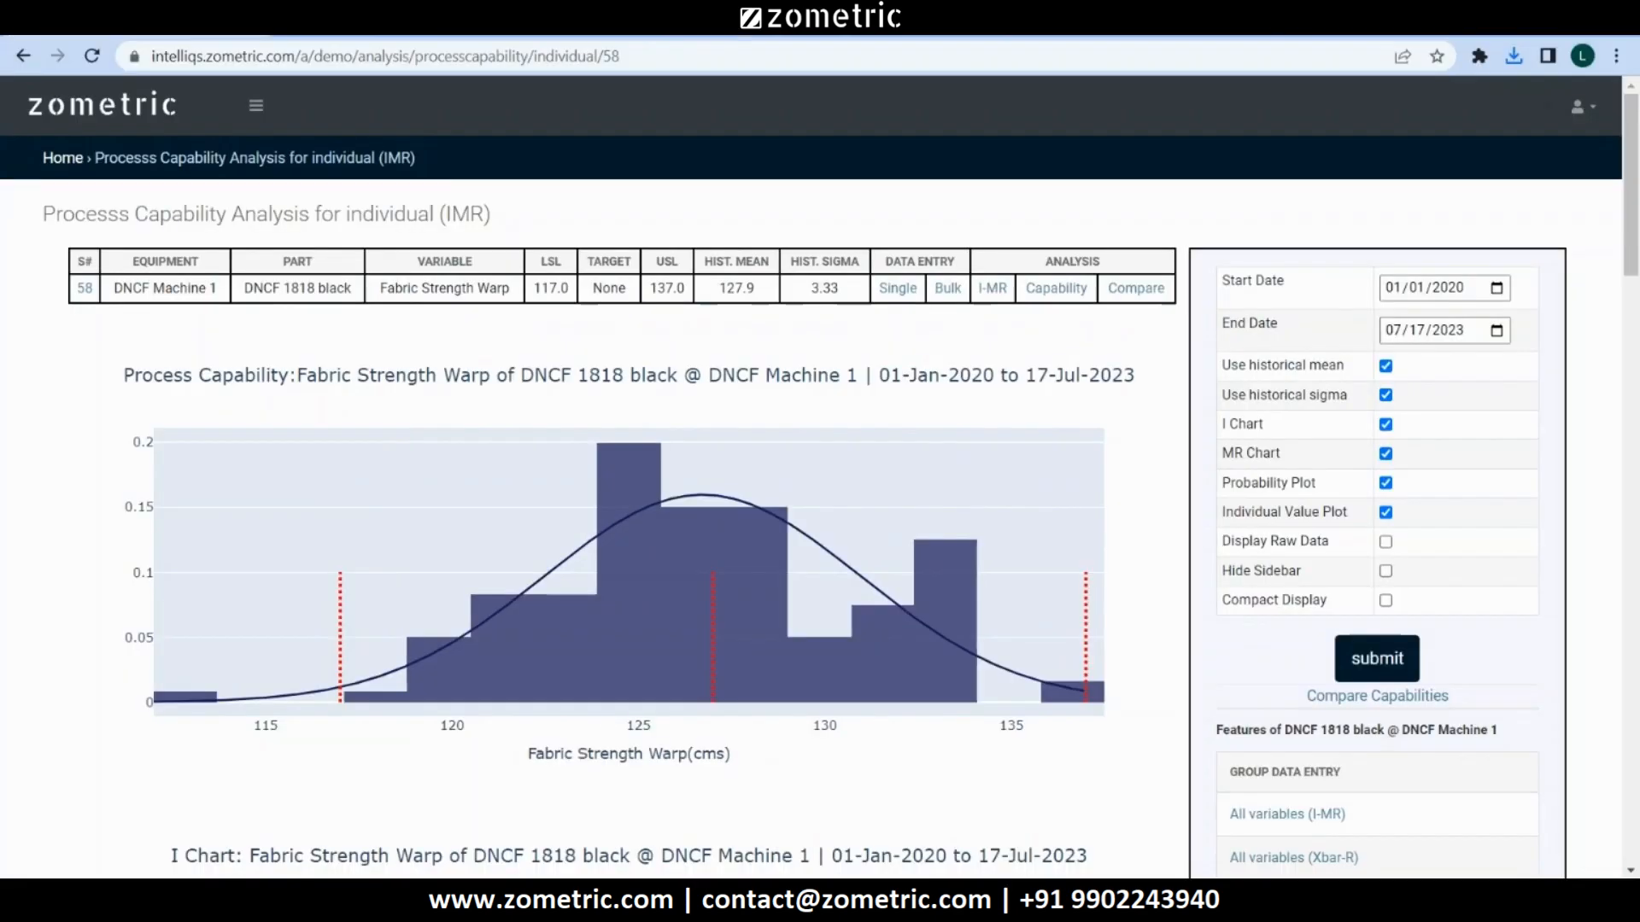
scroll(732, 603, down, 2)
scroll(732, 602, down, 3)
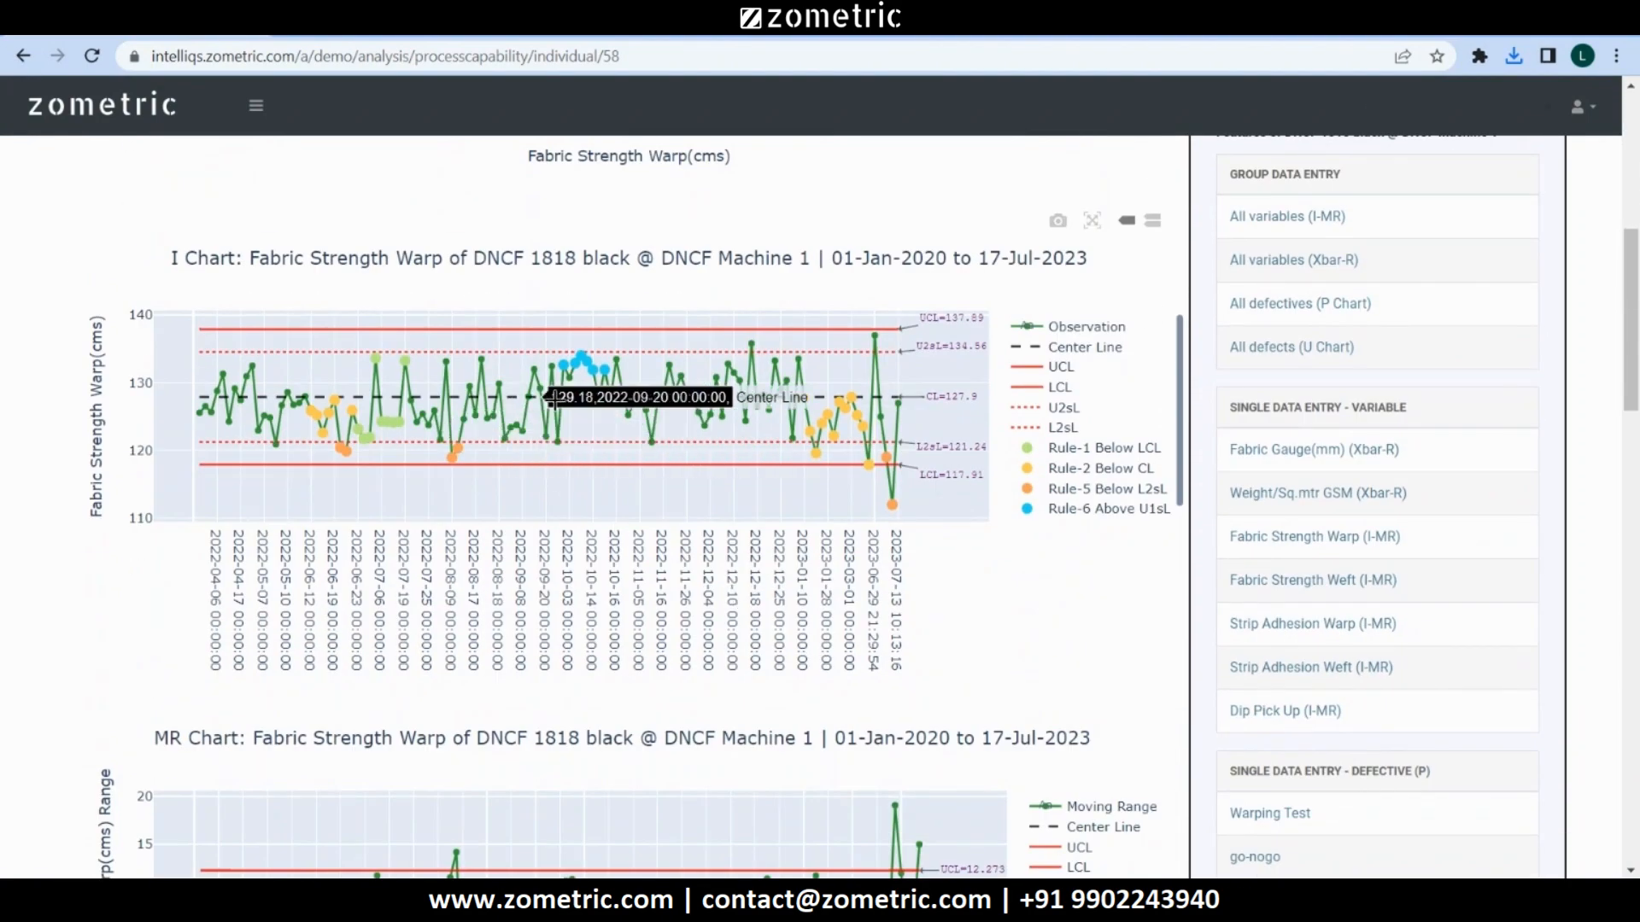
- Toggle I Chart rule markers, zoom into Oct 2022 to Jan 2023, reset, and select the indices table
click(1057, 453)
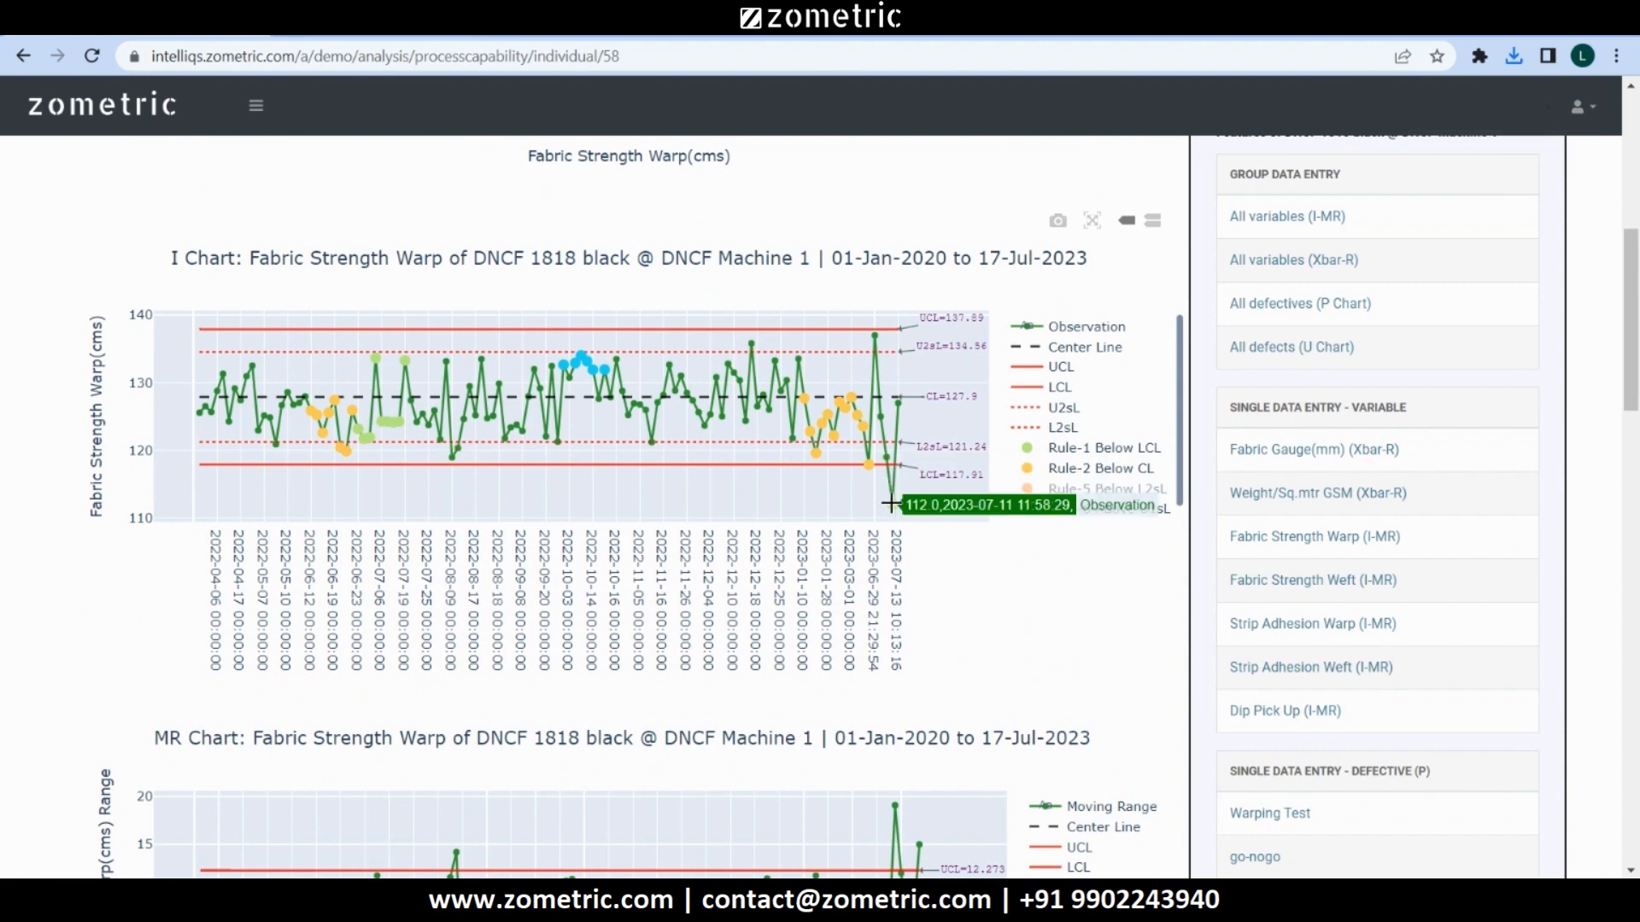
click(1083, 489)
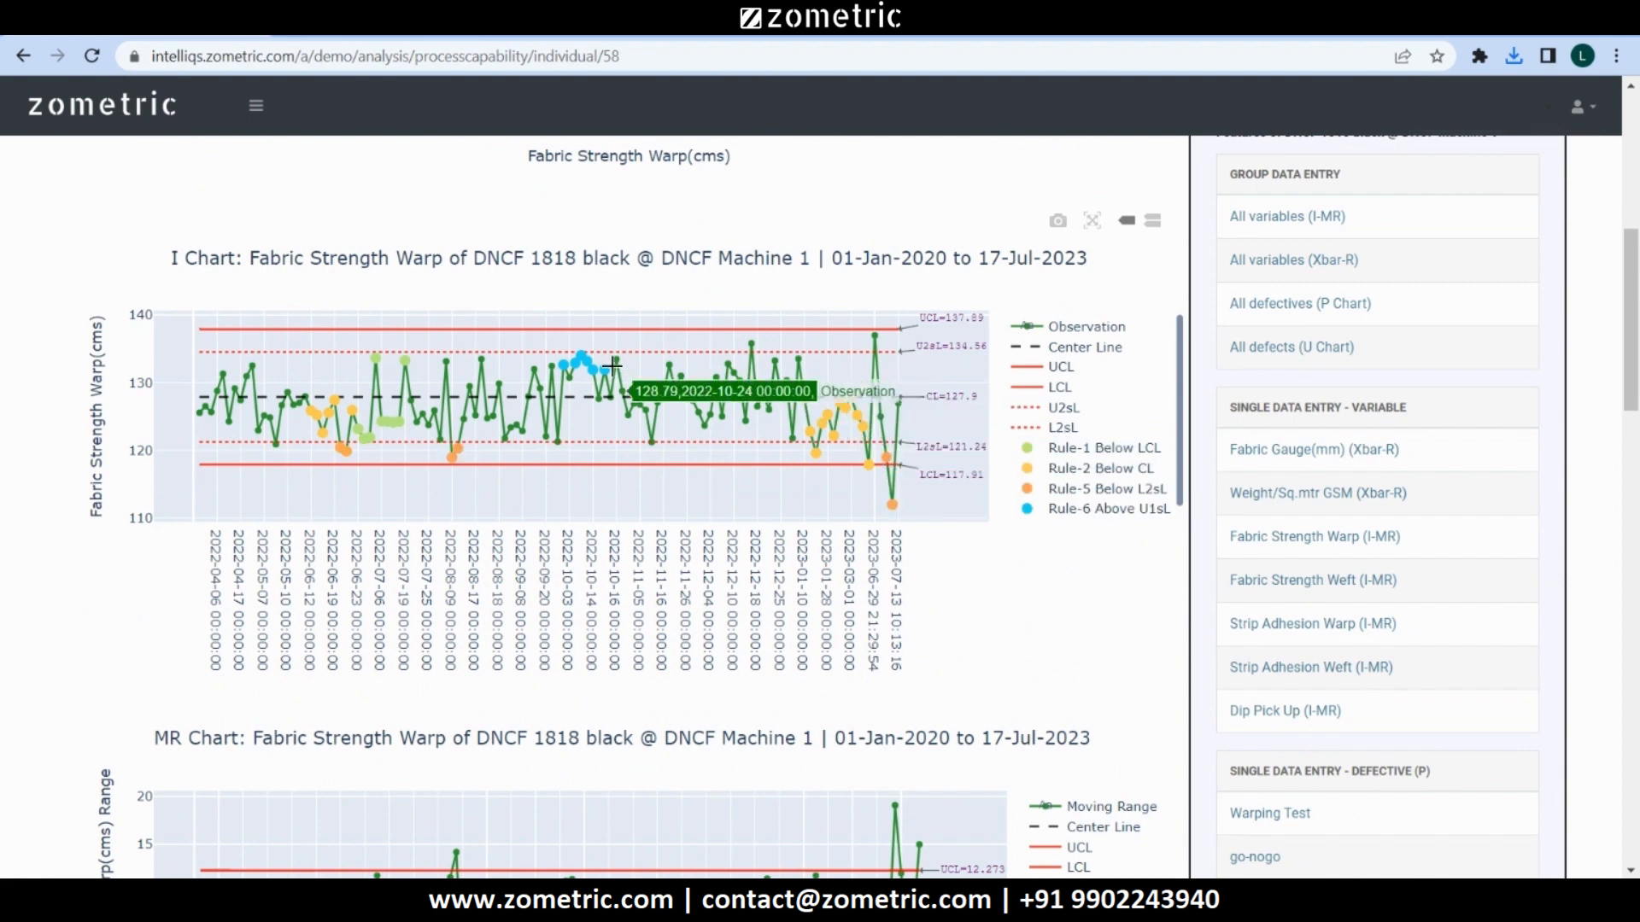
mouse_move(604, 330)
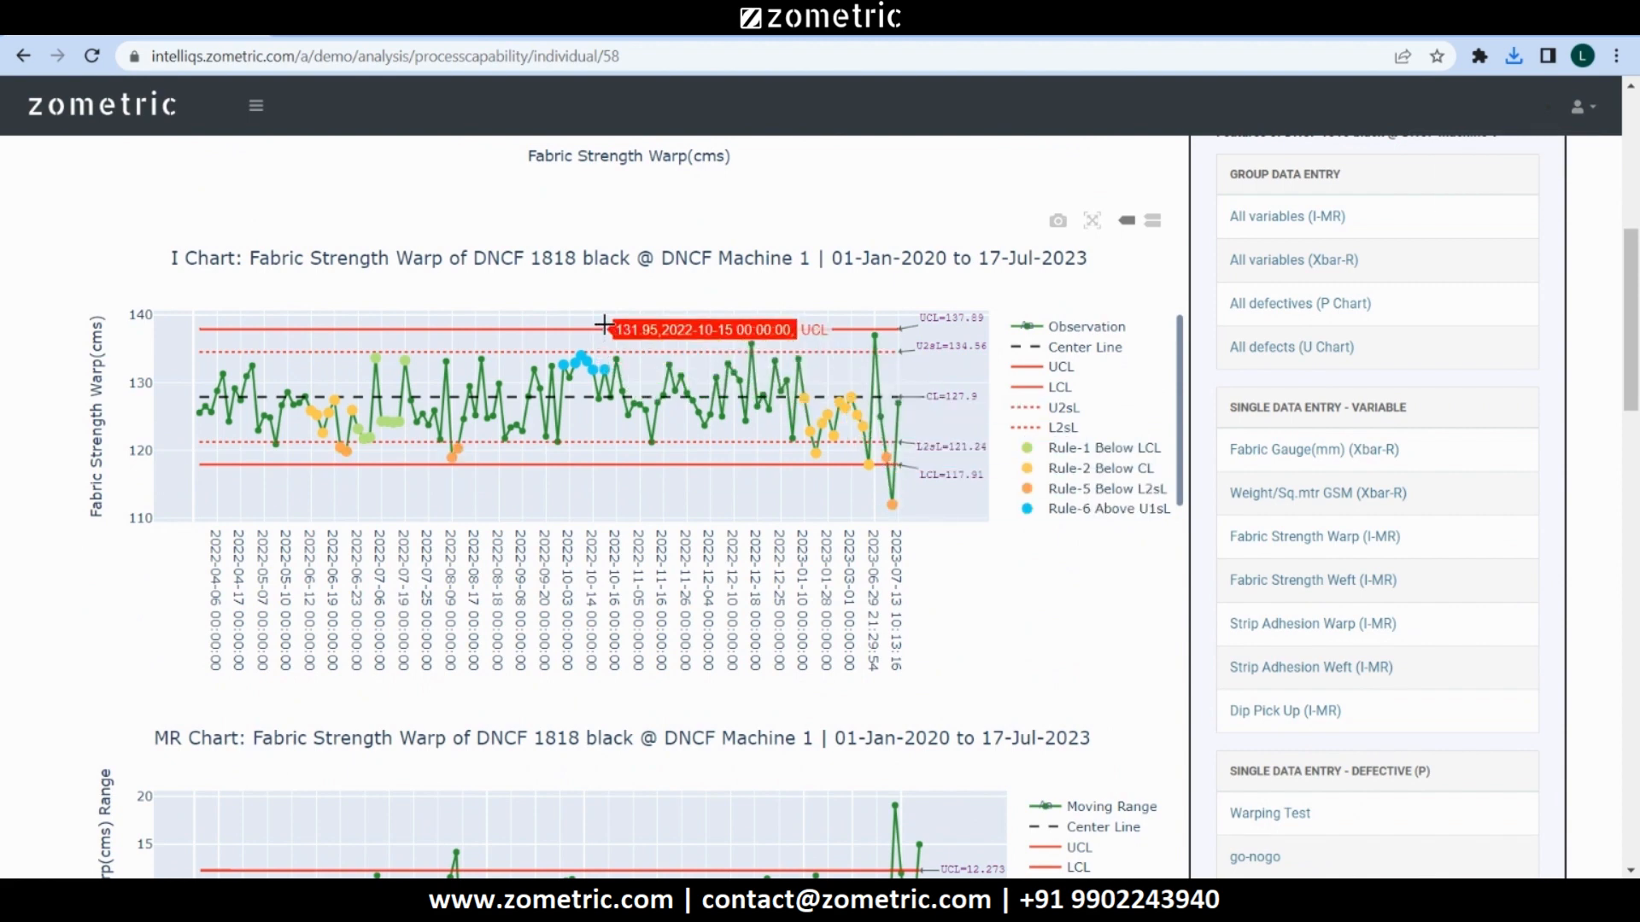
drag(603, 325, 776, 466)
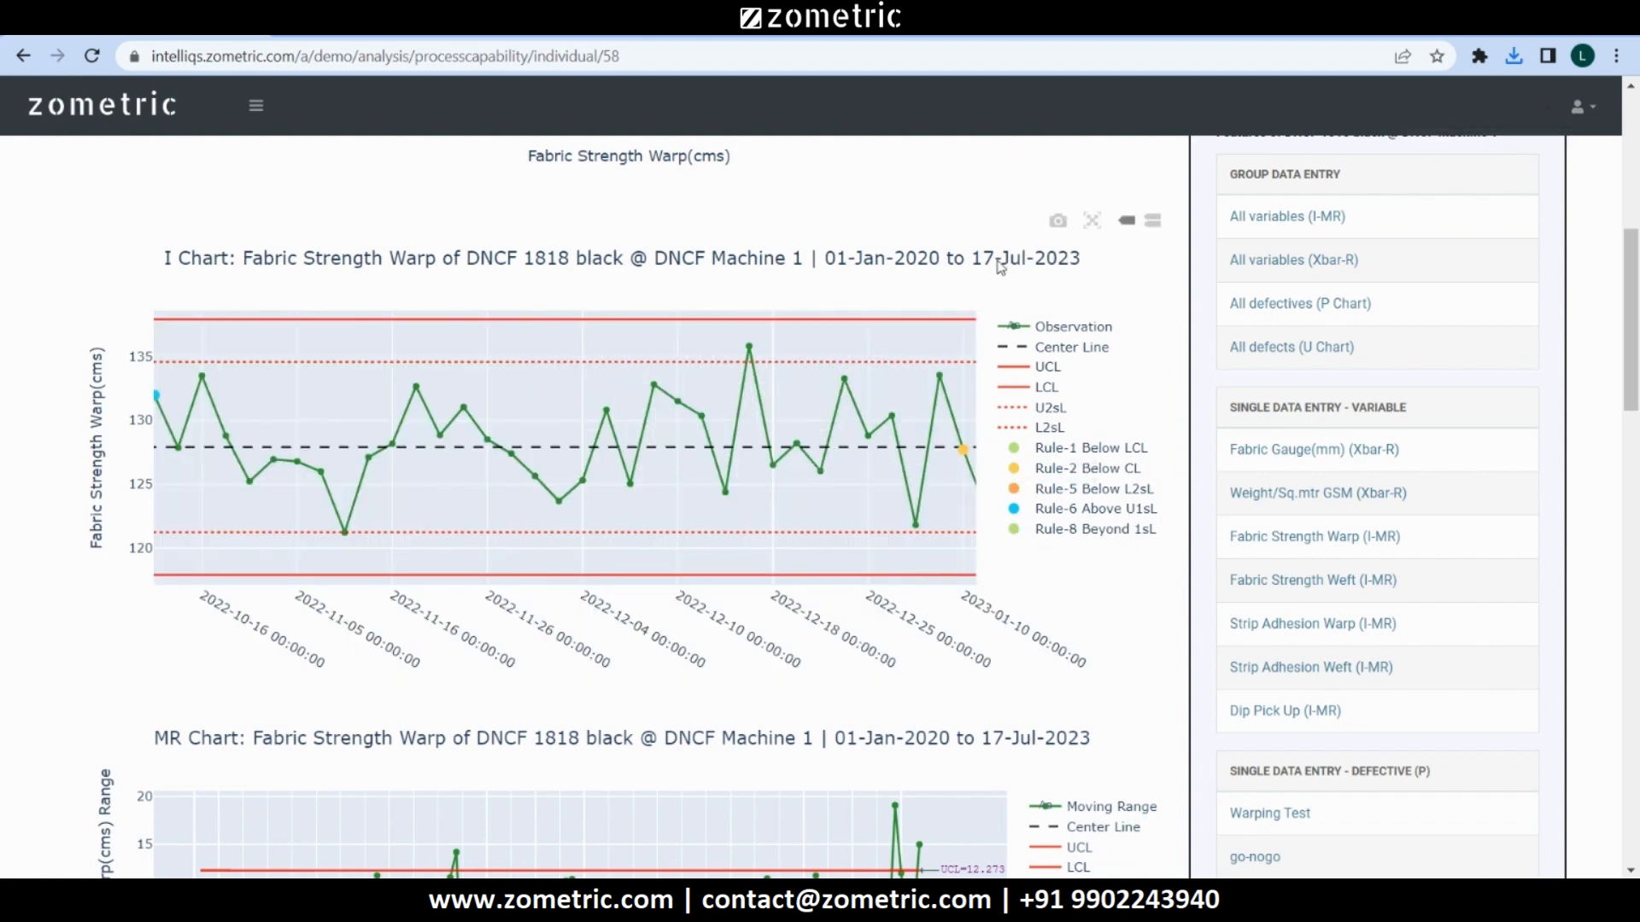
click(1089, 227)
drag(1632, 316, 1635, 533)
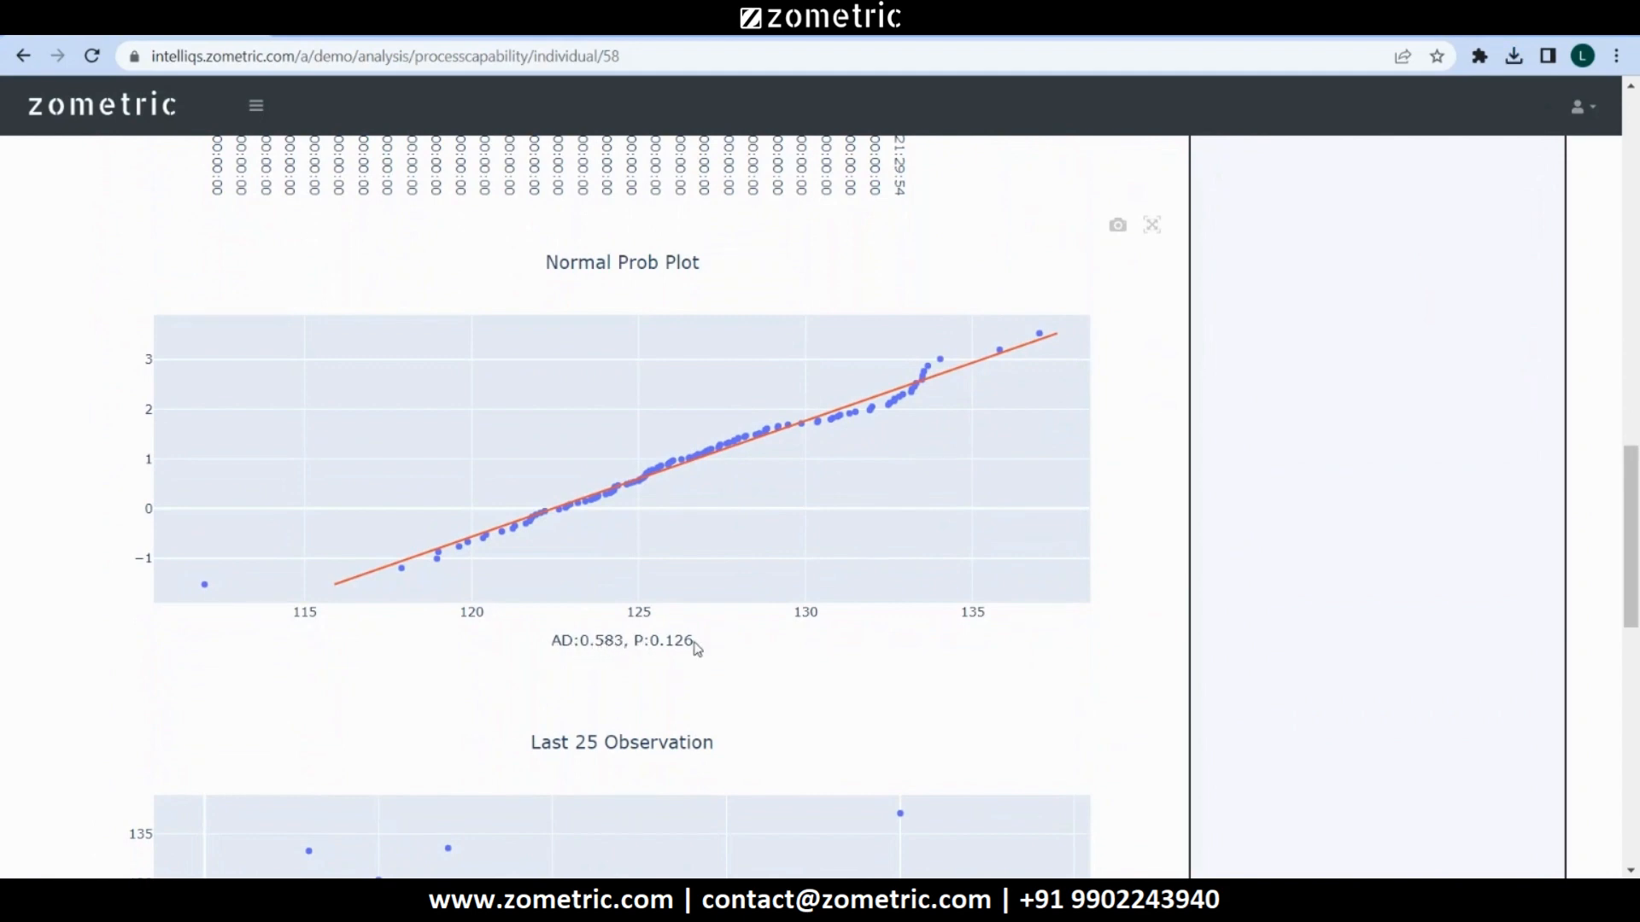
scroll(696, 647, down, 7)
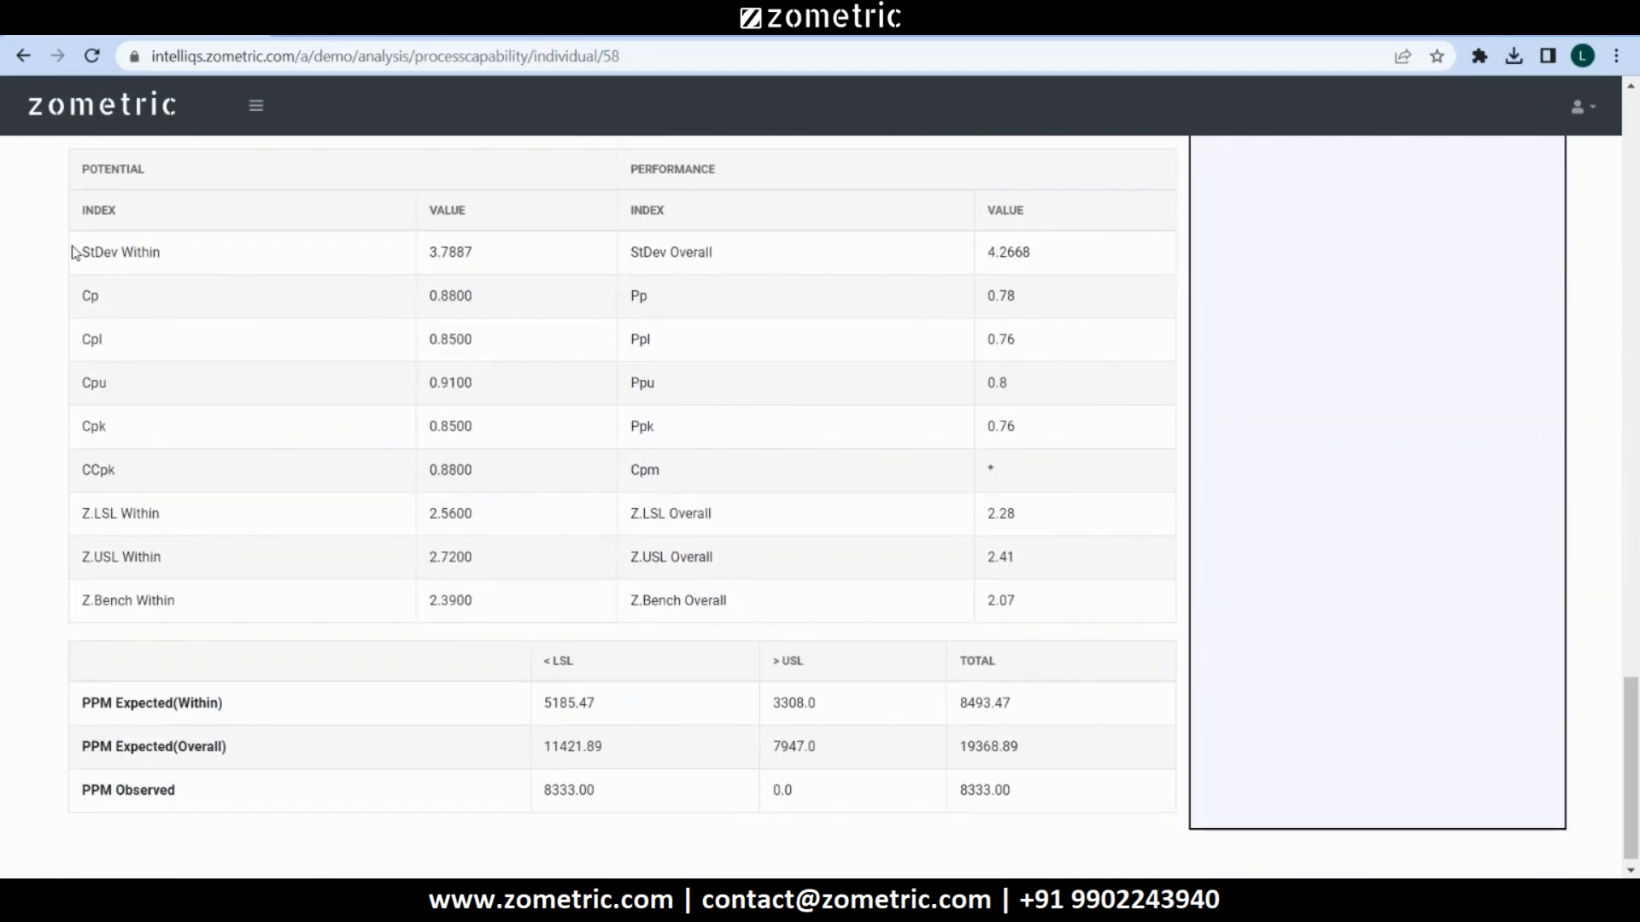
drag(74, 251, 776, 635)
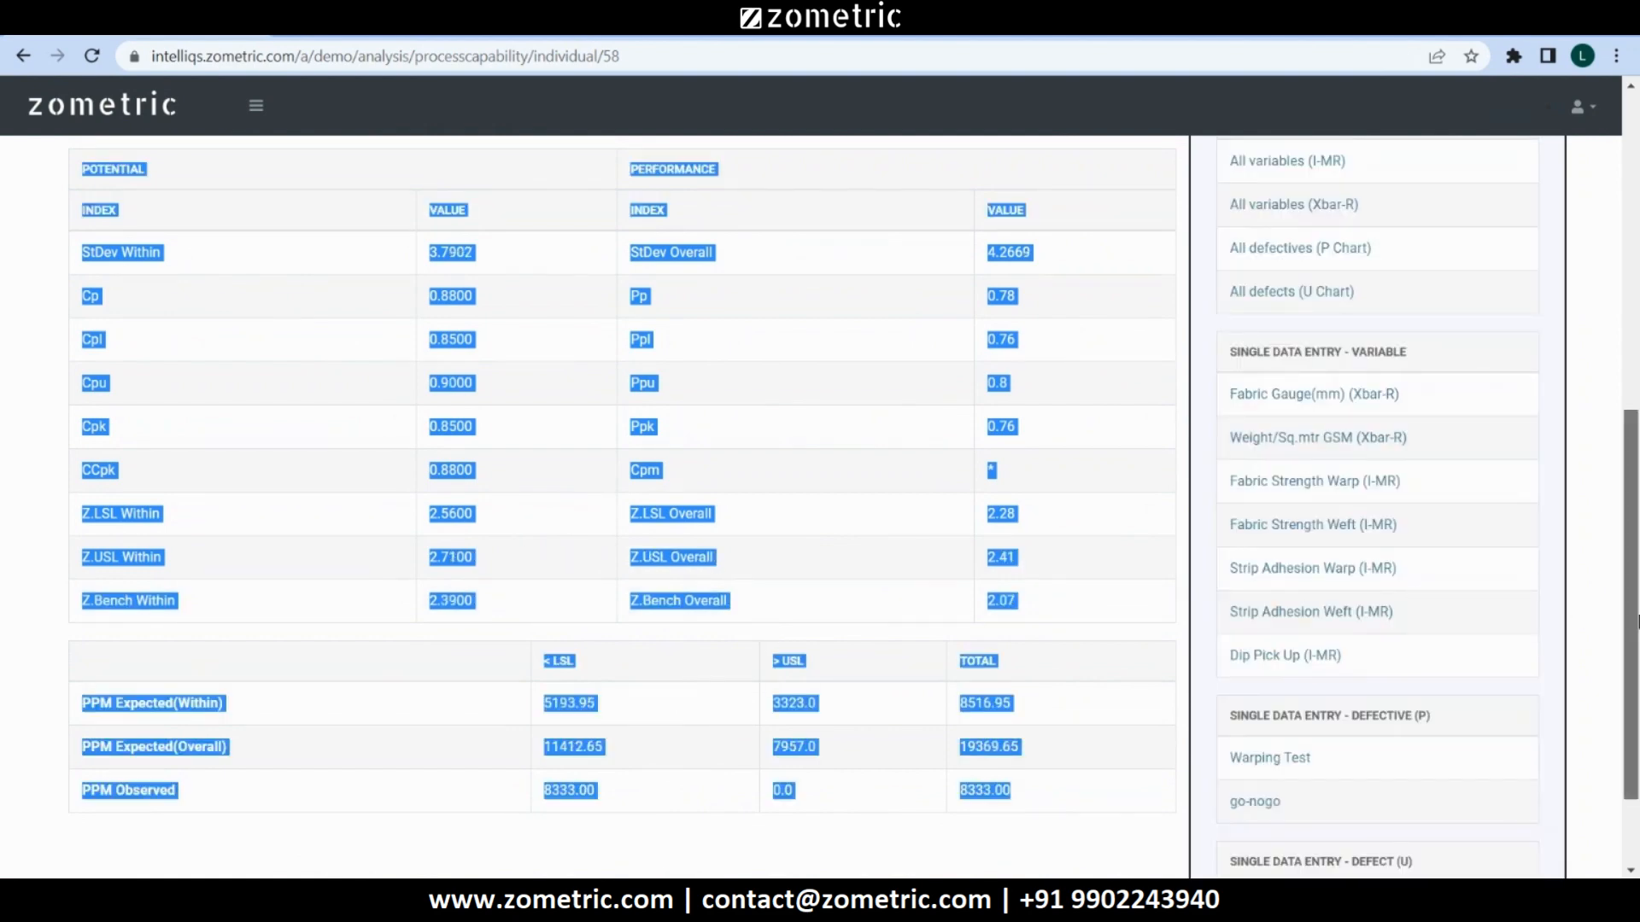
drag(1635, 623, 1636, 281)
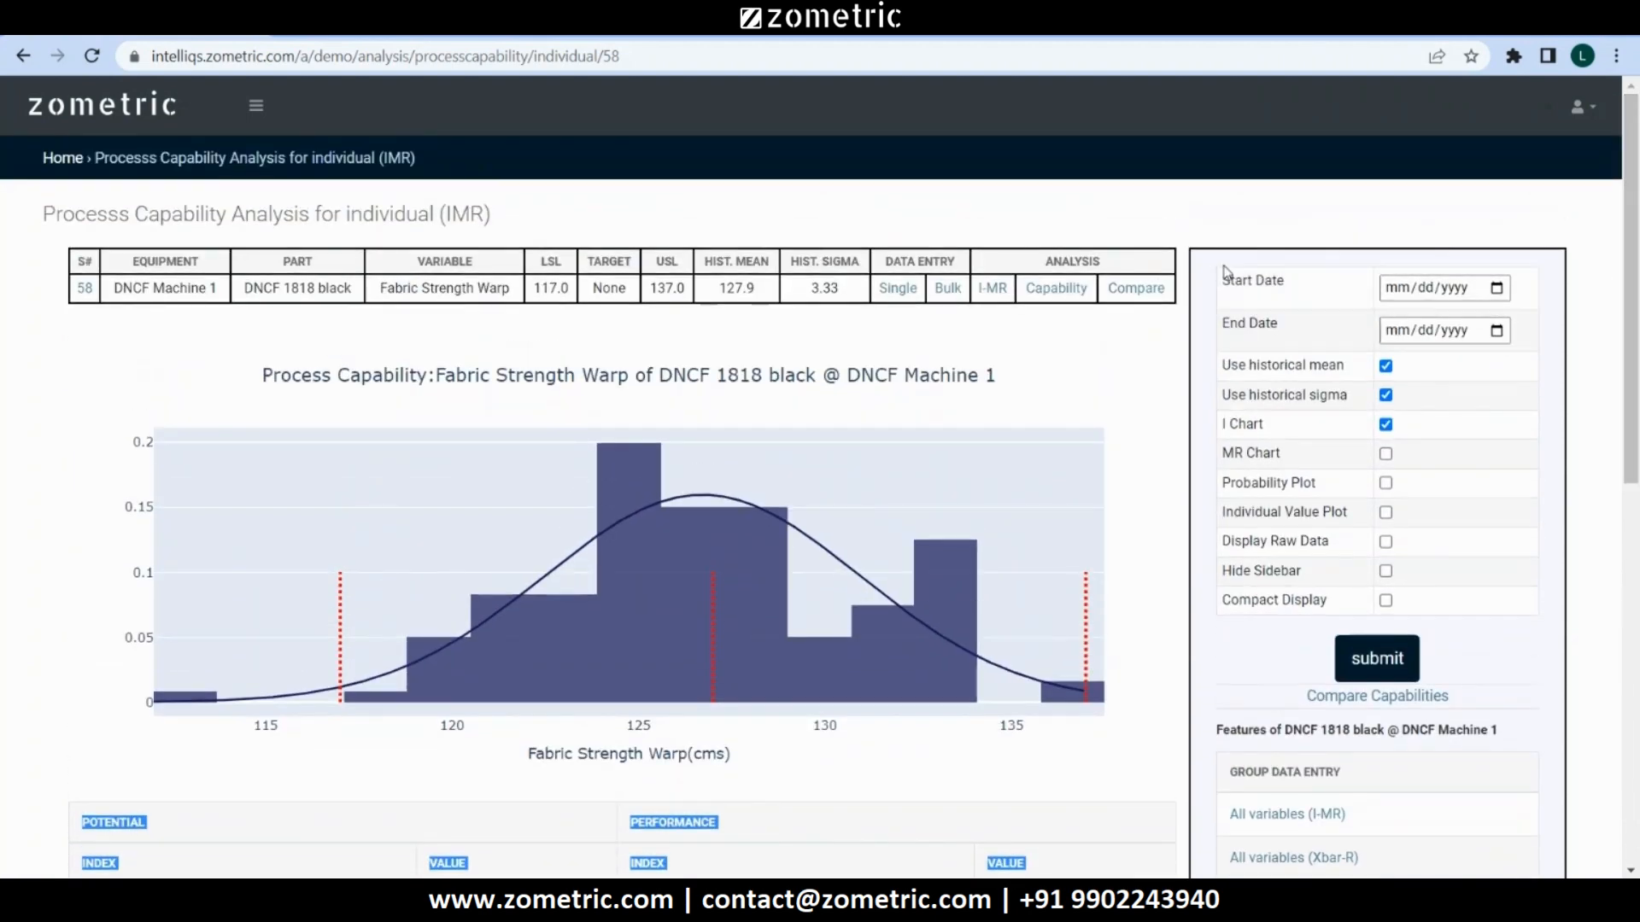
- Run the Fabric Strength Warp comparison with reference start year 2020 against compare start year 2022
click(1135, 290)
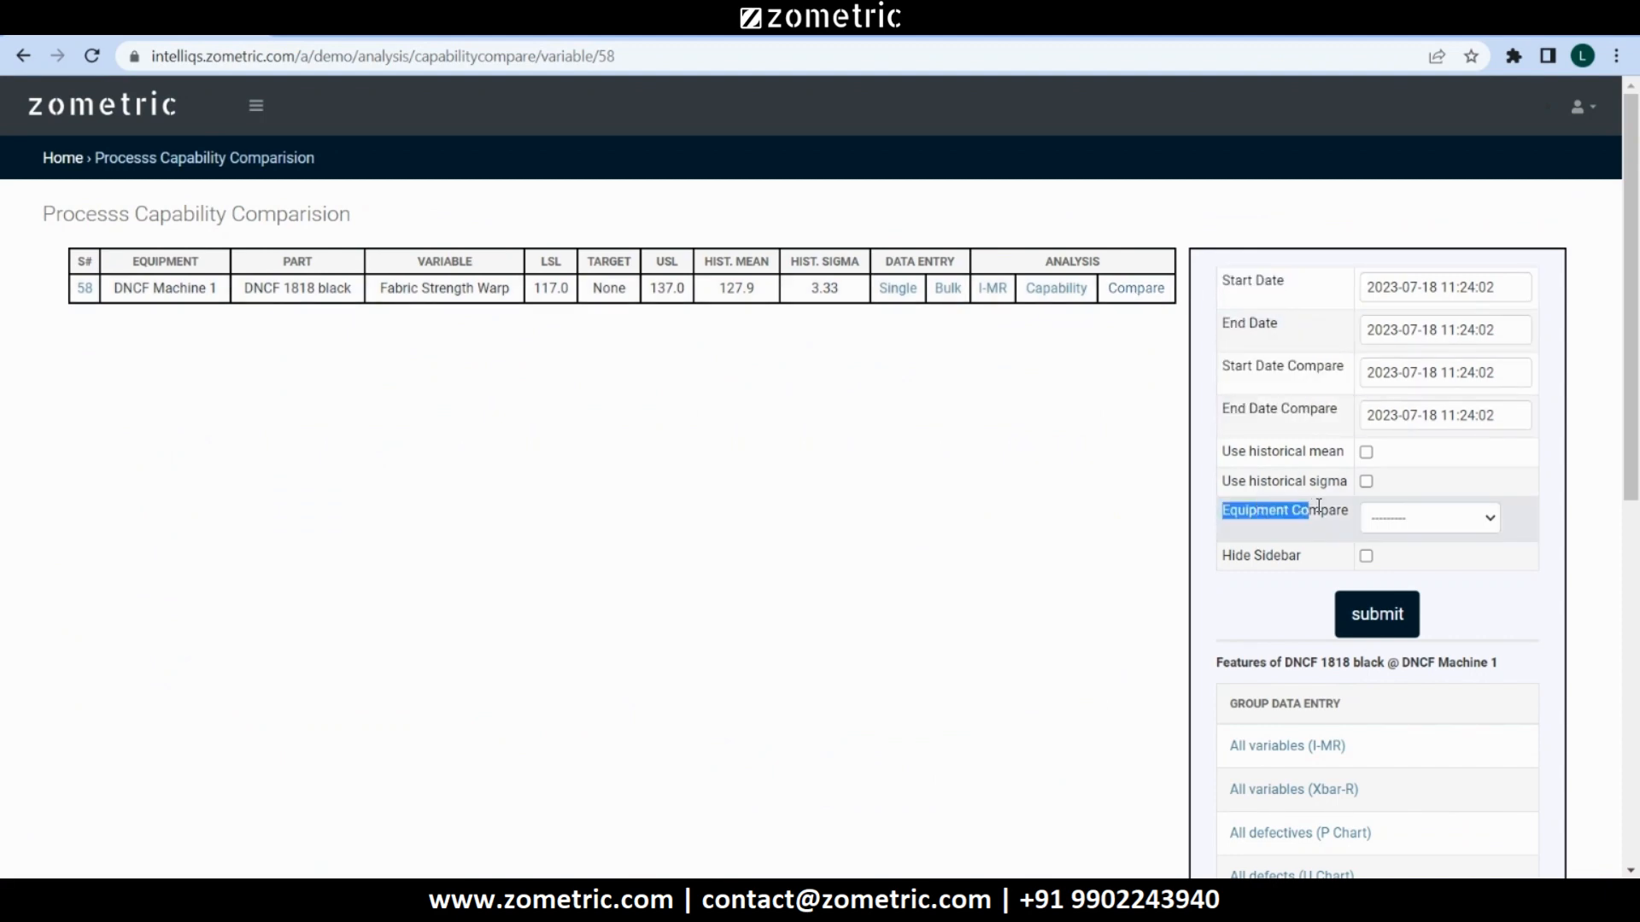
click(1429, 518)
click(1527, 522)
click(1402, 289)
key(BackSpace)
text(0)
click(1393, 374)
key(BackSpace)
text(2)
click(1376, 614)
scroll(1376, 615, down, 2)
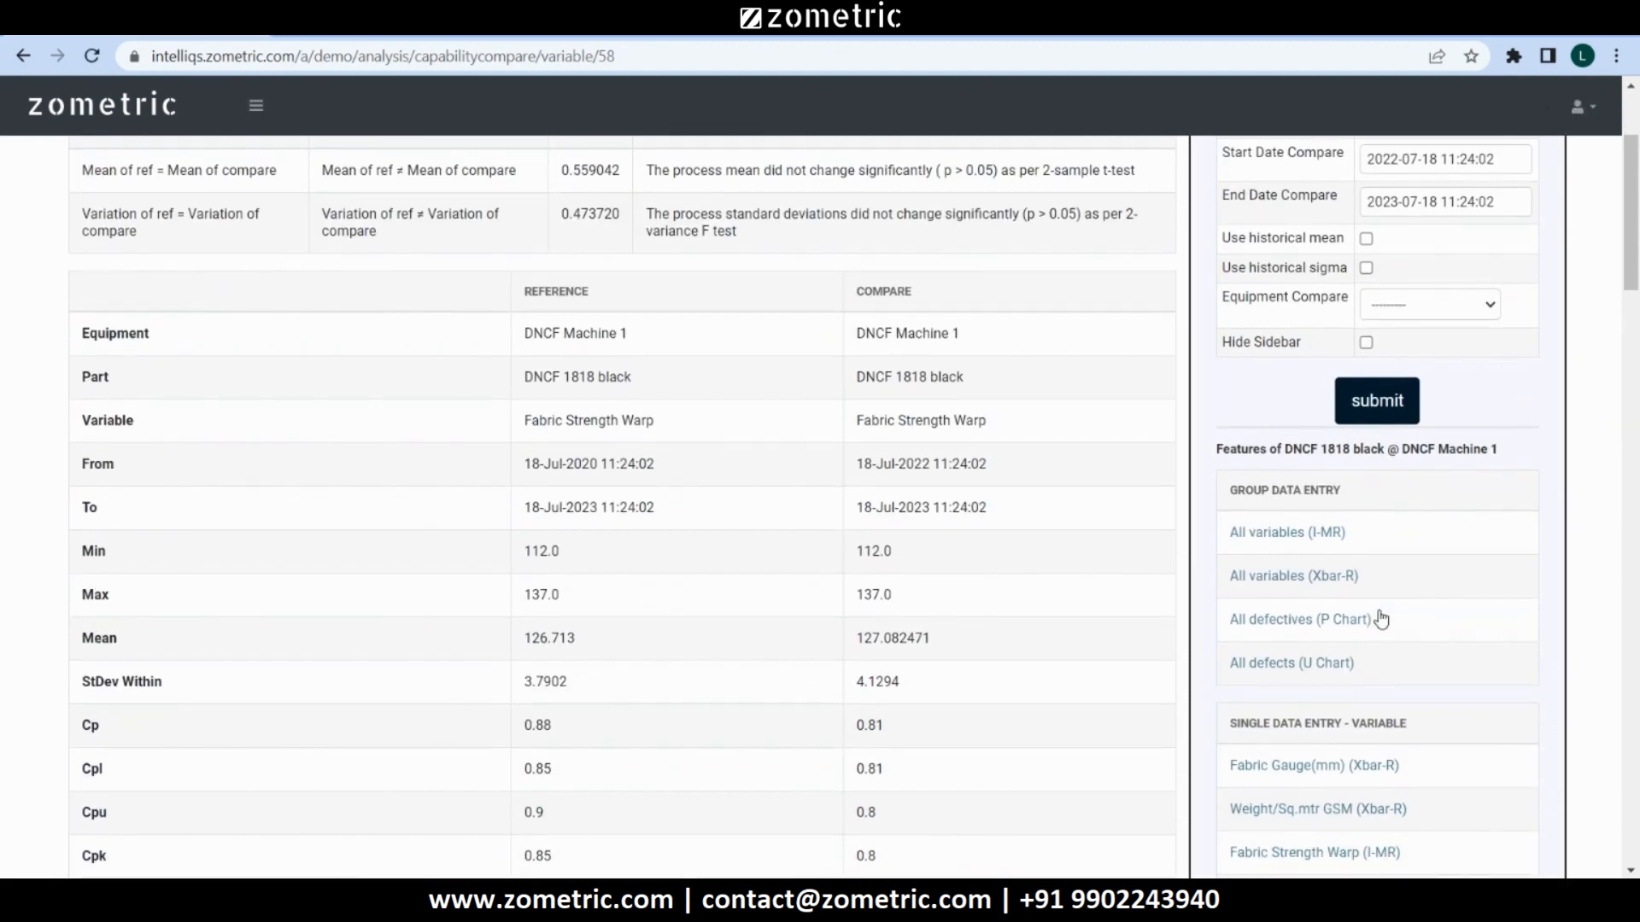
- Review the reference and compare mean and standard deviation values in the results
double_click(647, 644)
double_click(855, 638)
double_click(571, 683)
double_click(849, 683)
scroll(963, 685, down, 1)
scroll(963, 685, down, 8)
scroll(897, 445, down, 3)
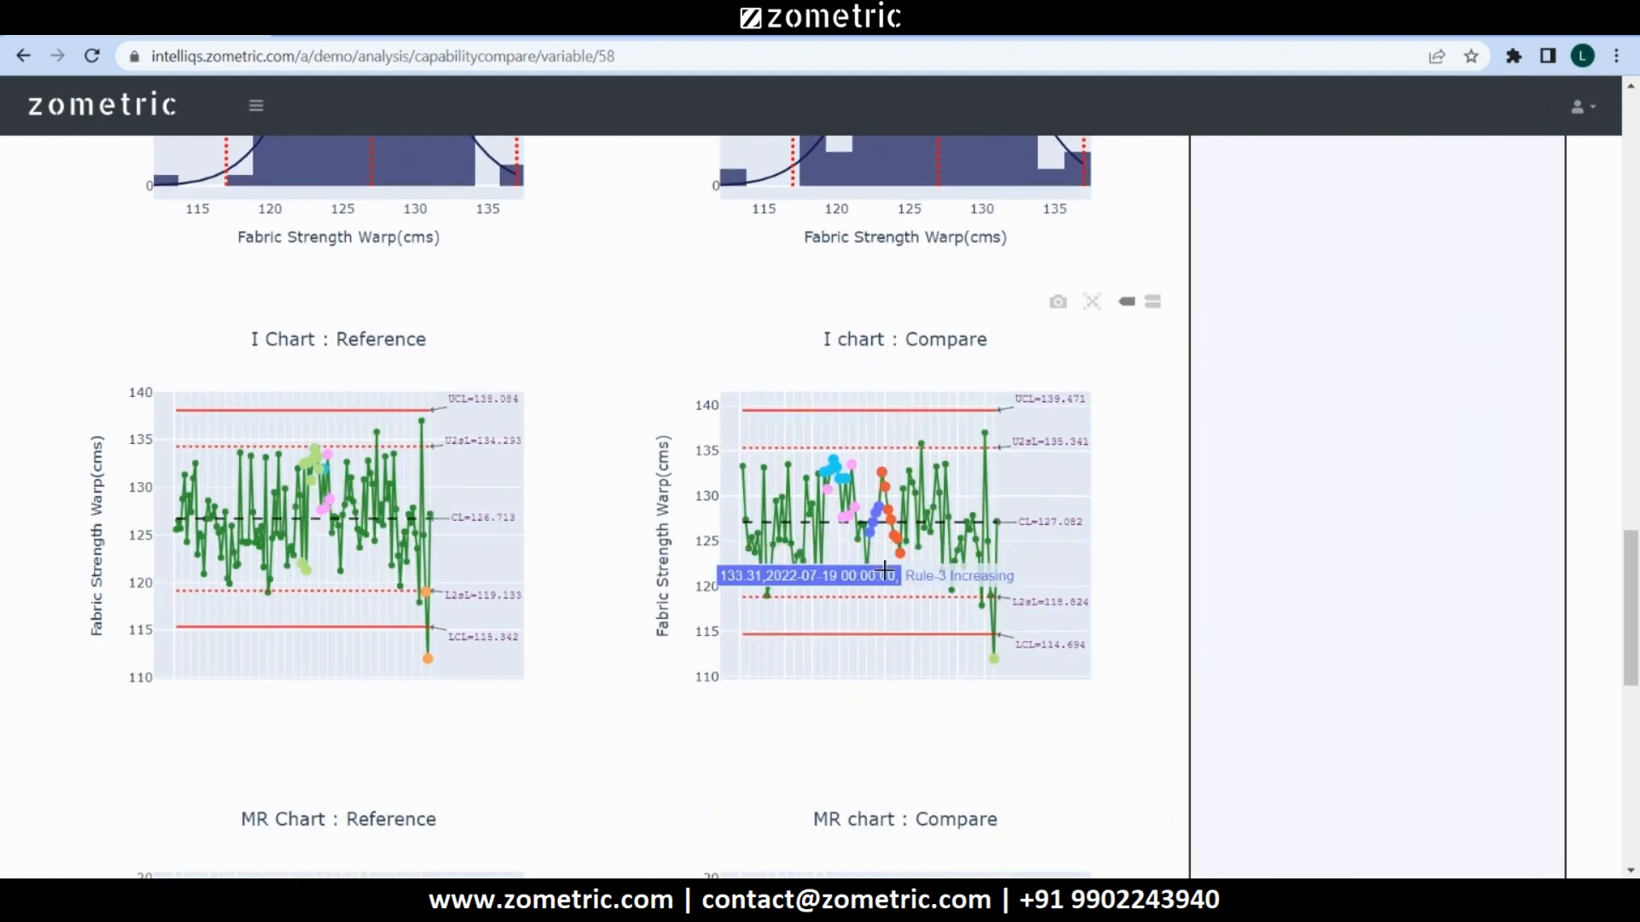
scroll(245, 496, down, 4)
scroll(1037, 509, down, 3)
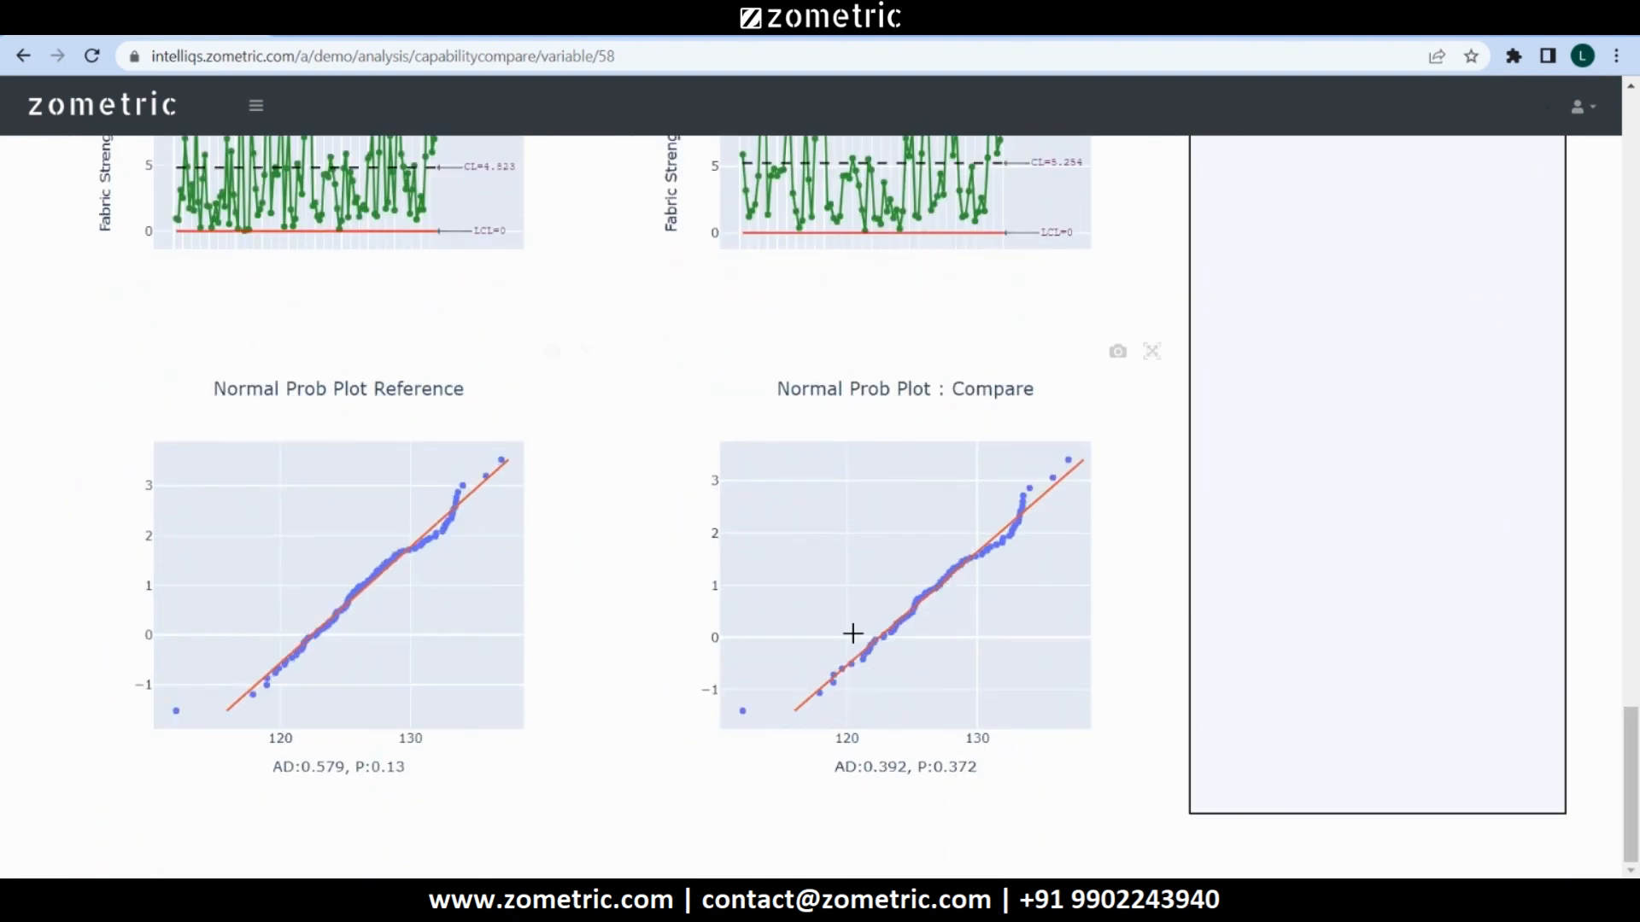
- Navigate from the main menu to the Statistical Tools (qtools) sign-in page
click(259, 110)
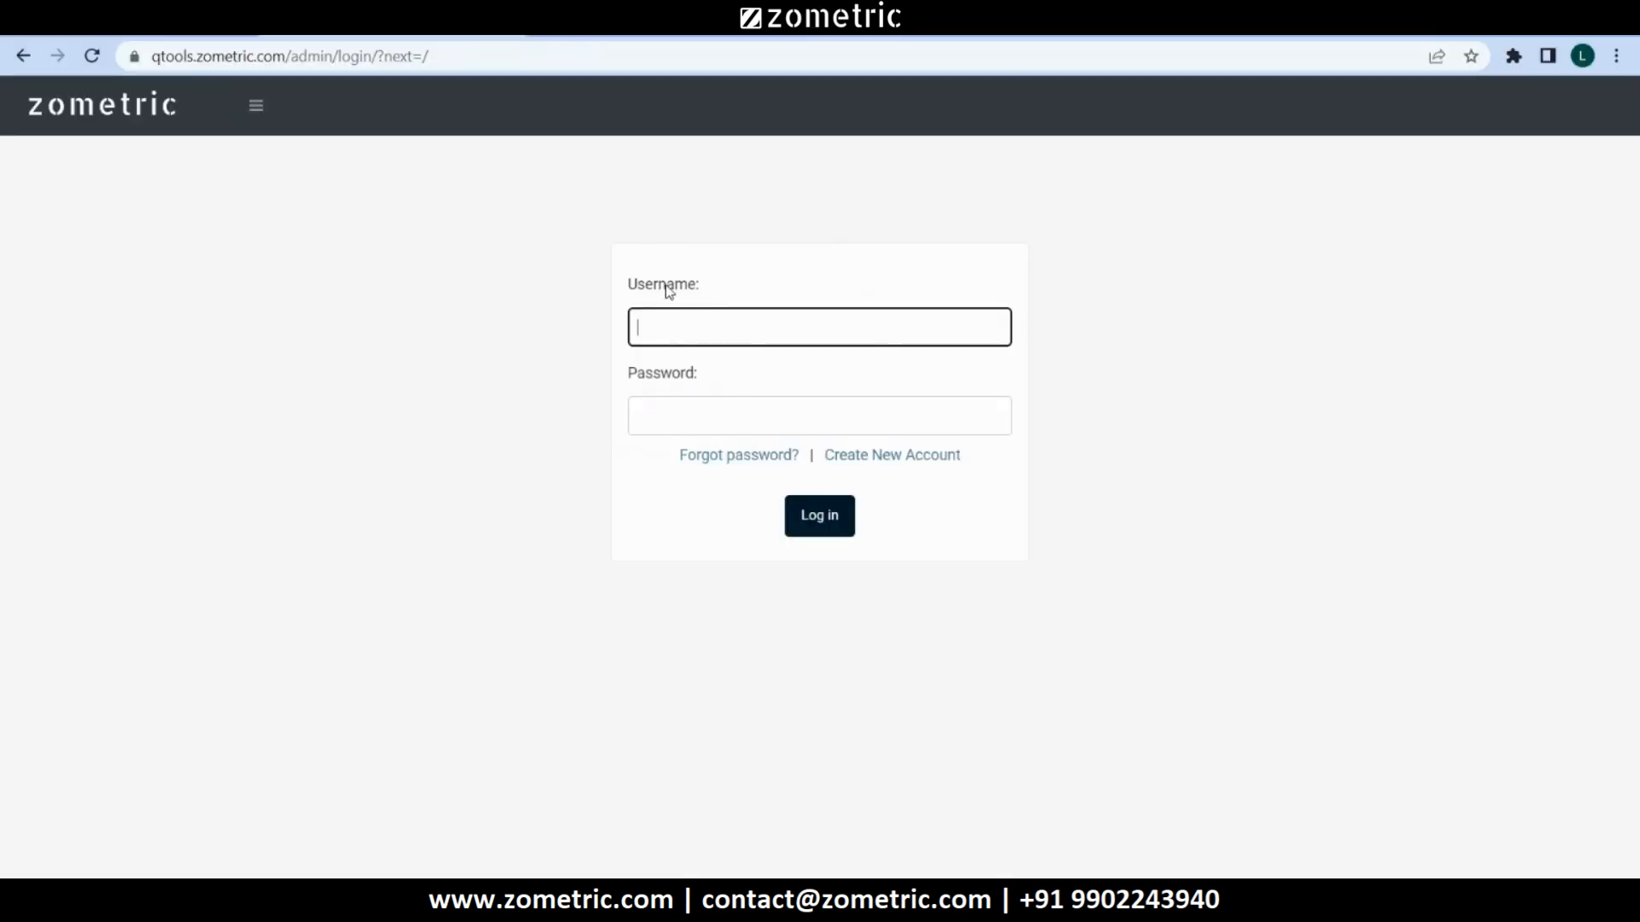
text(har)
- Sign in to Statistical Tools with the saved username and expand the tools category sidebar
key(Down)
key(Return)
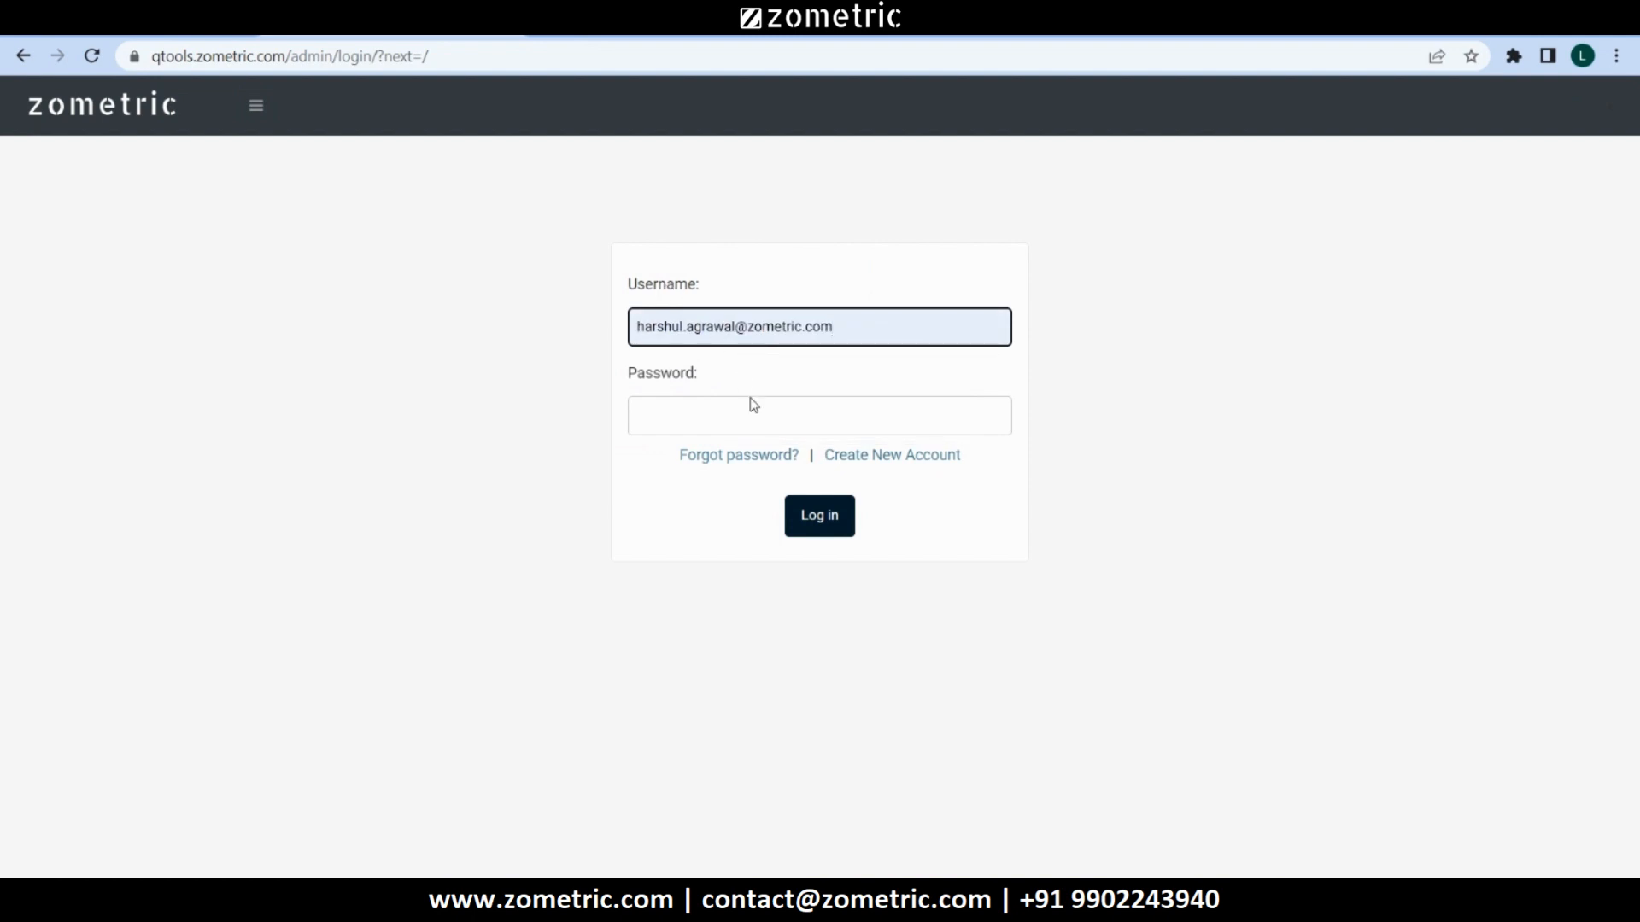
click(757, 413)
text(••)
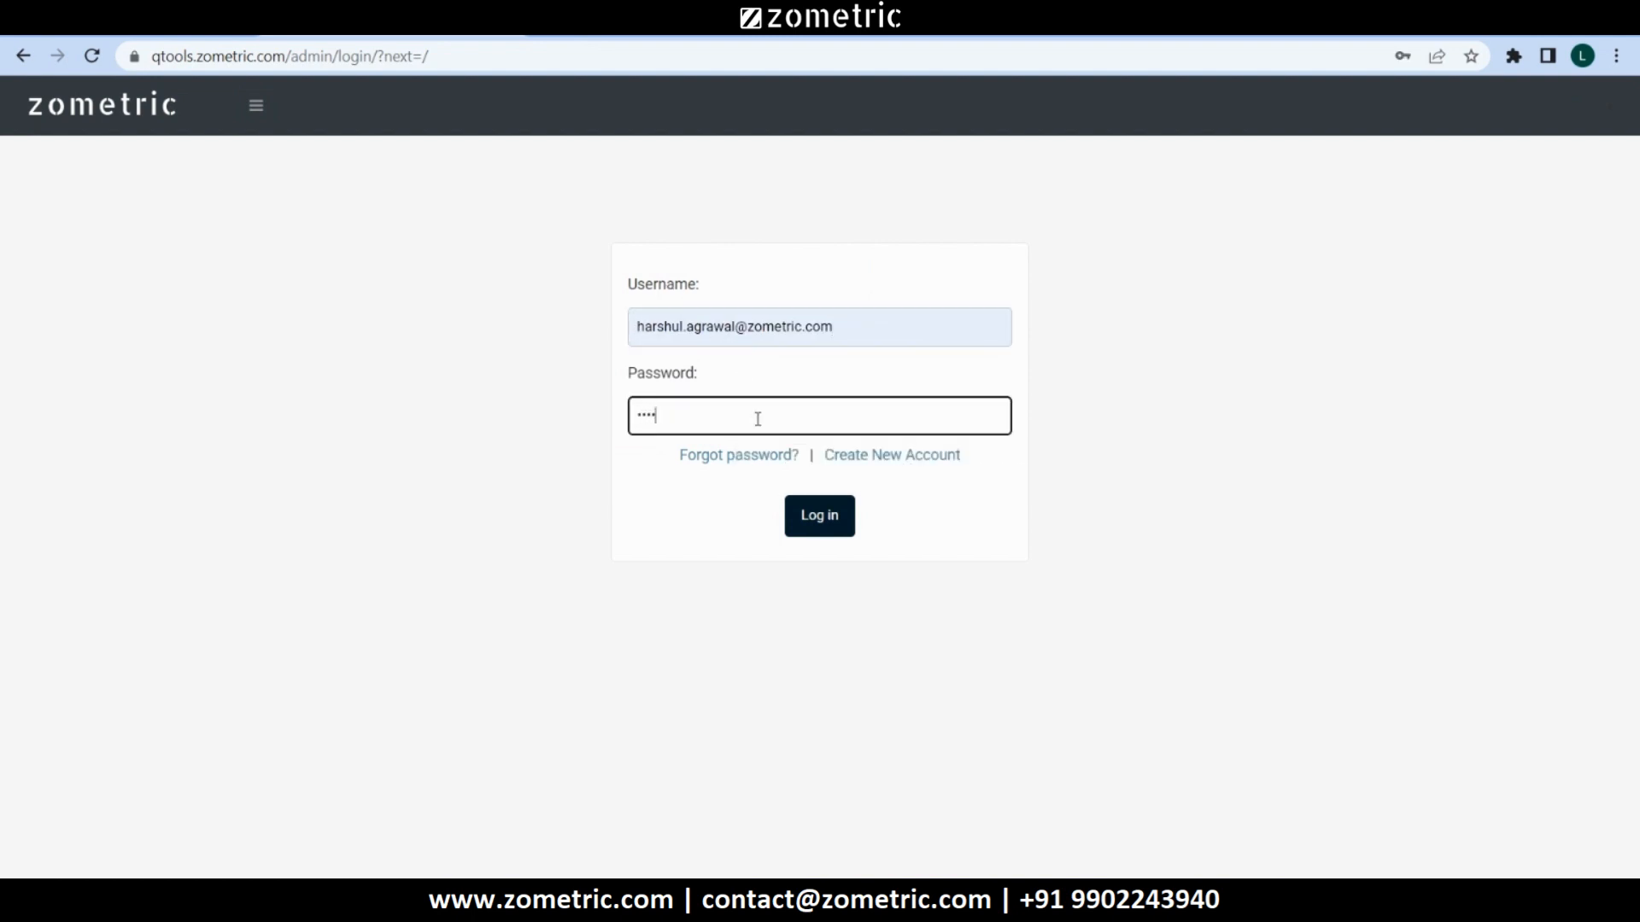
click(816, 519)
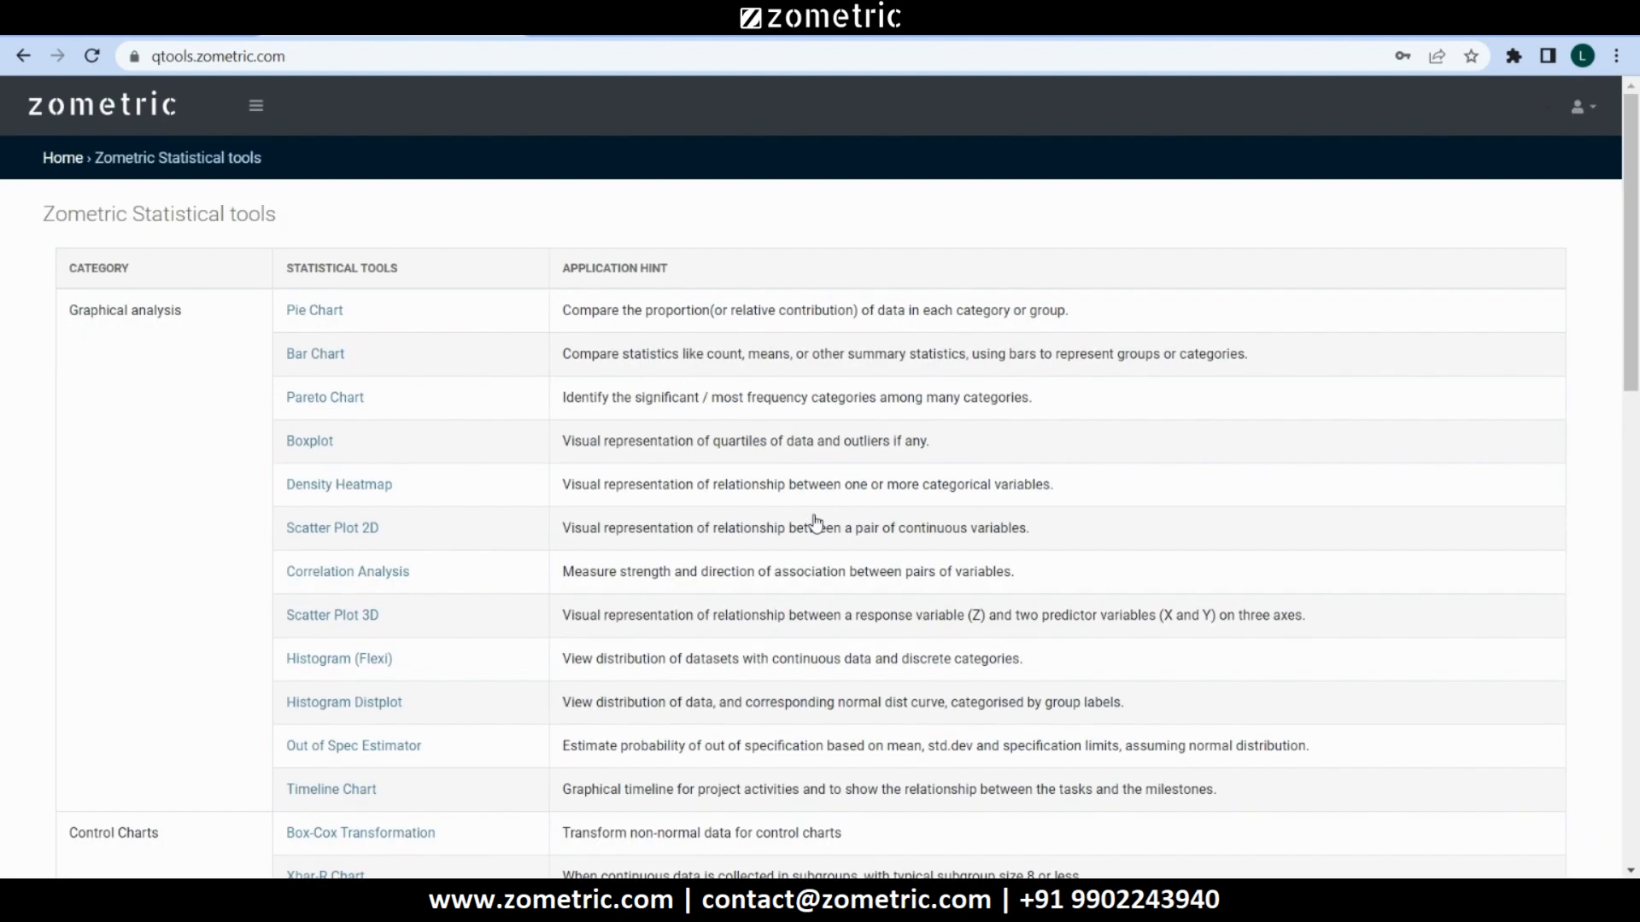
click(255, 105)
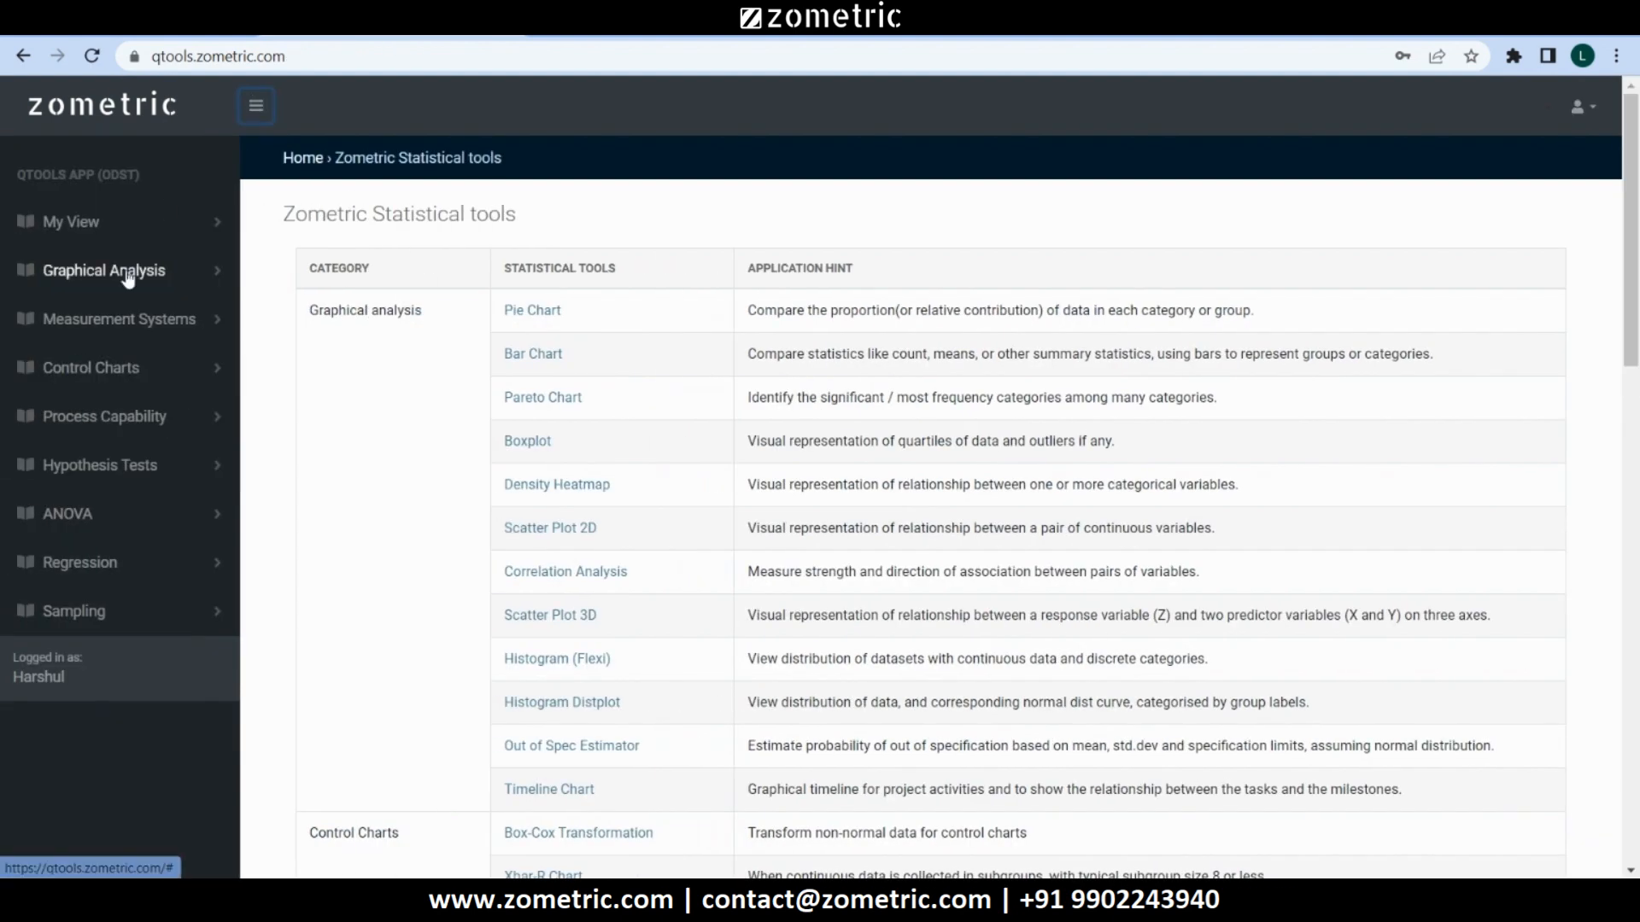